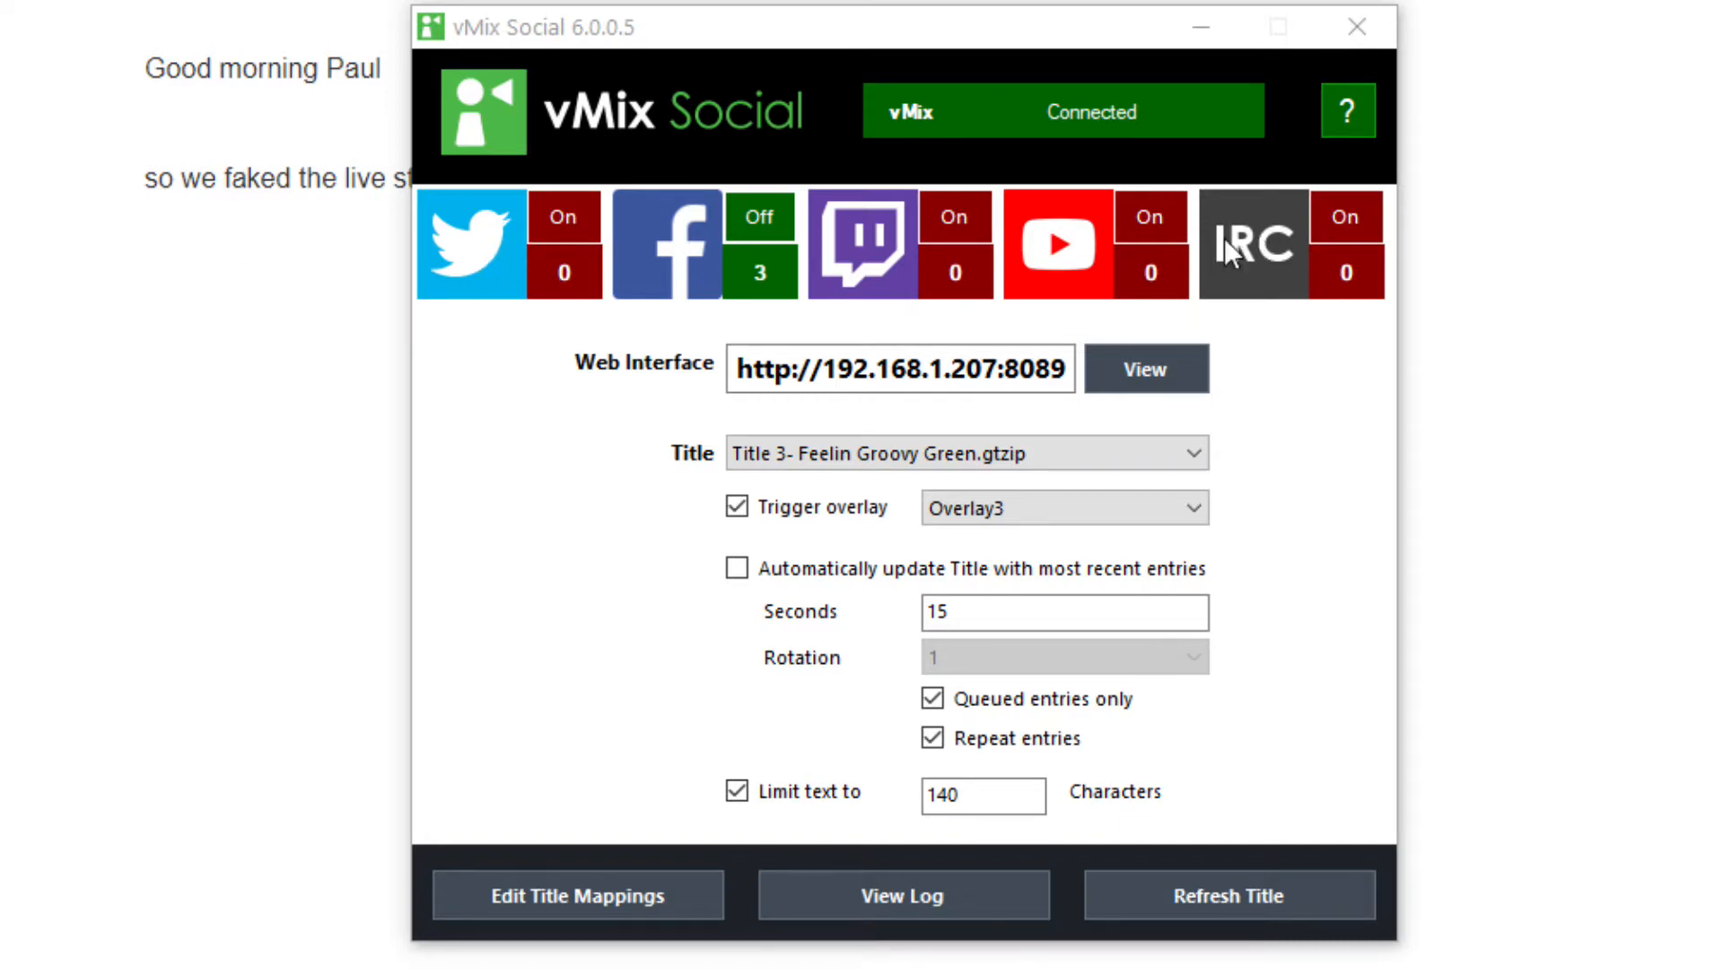
Open the Twitter feed settings in vMix Social and start the Twitter login
left_click(471, 266)
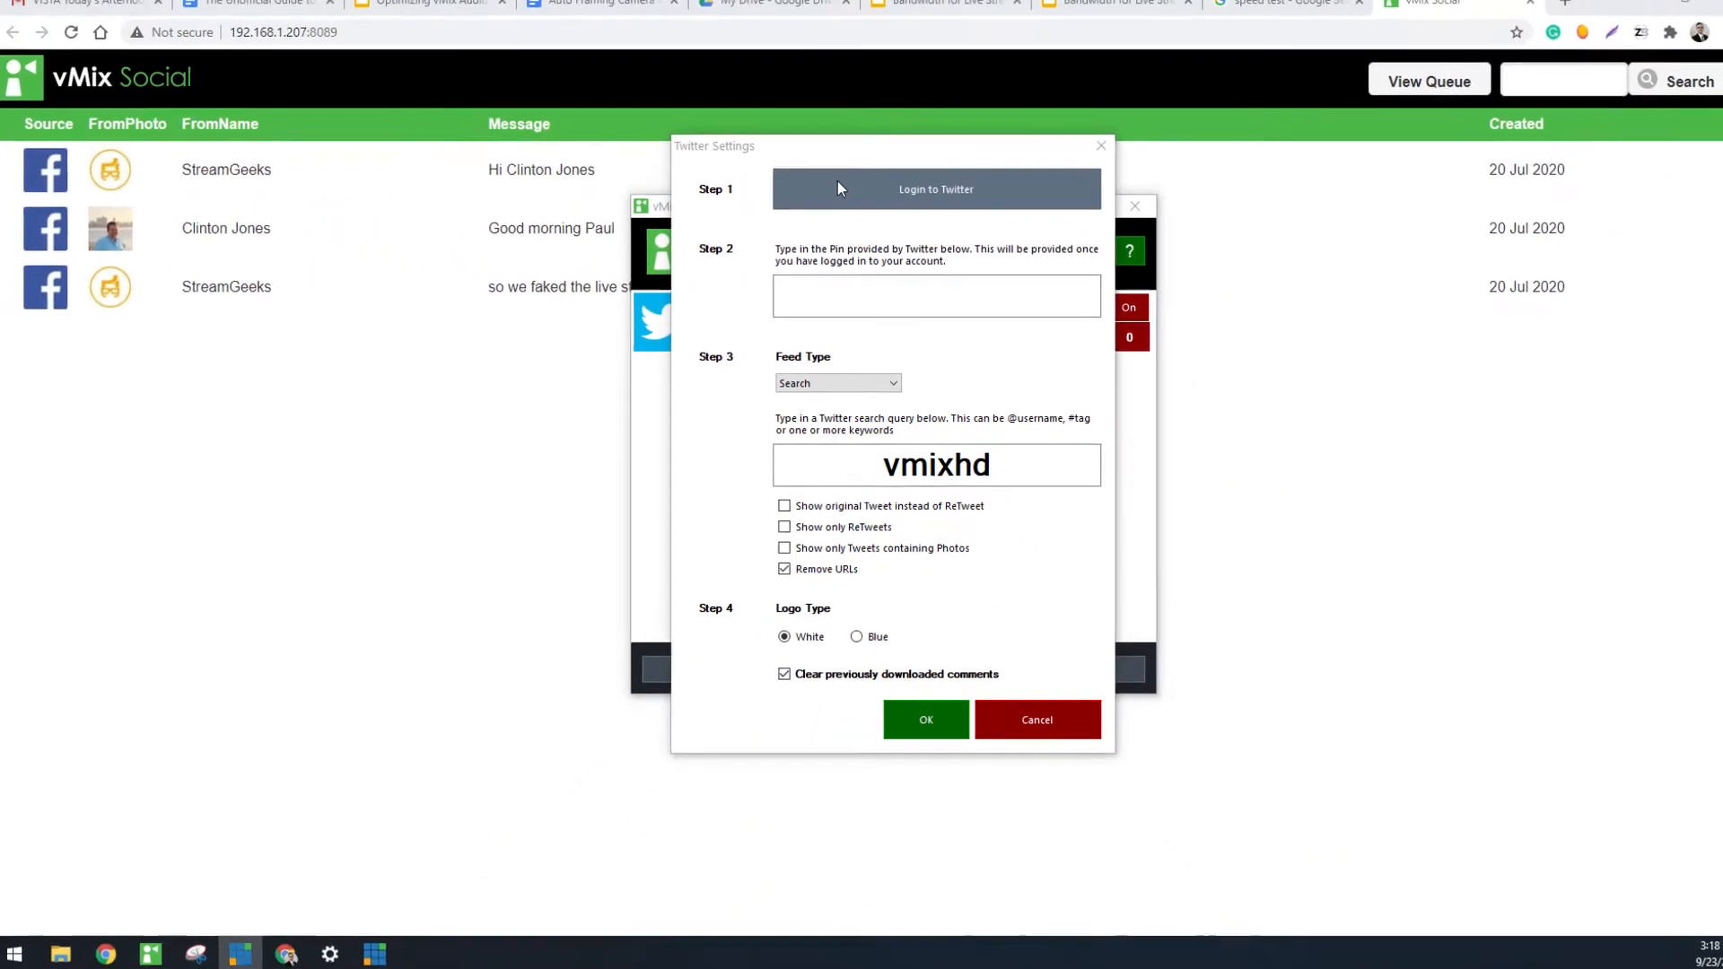
left_click(837, 188)
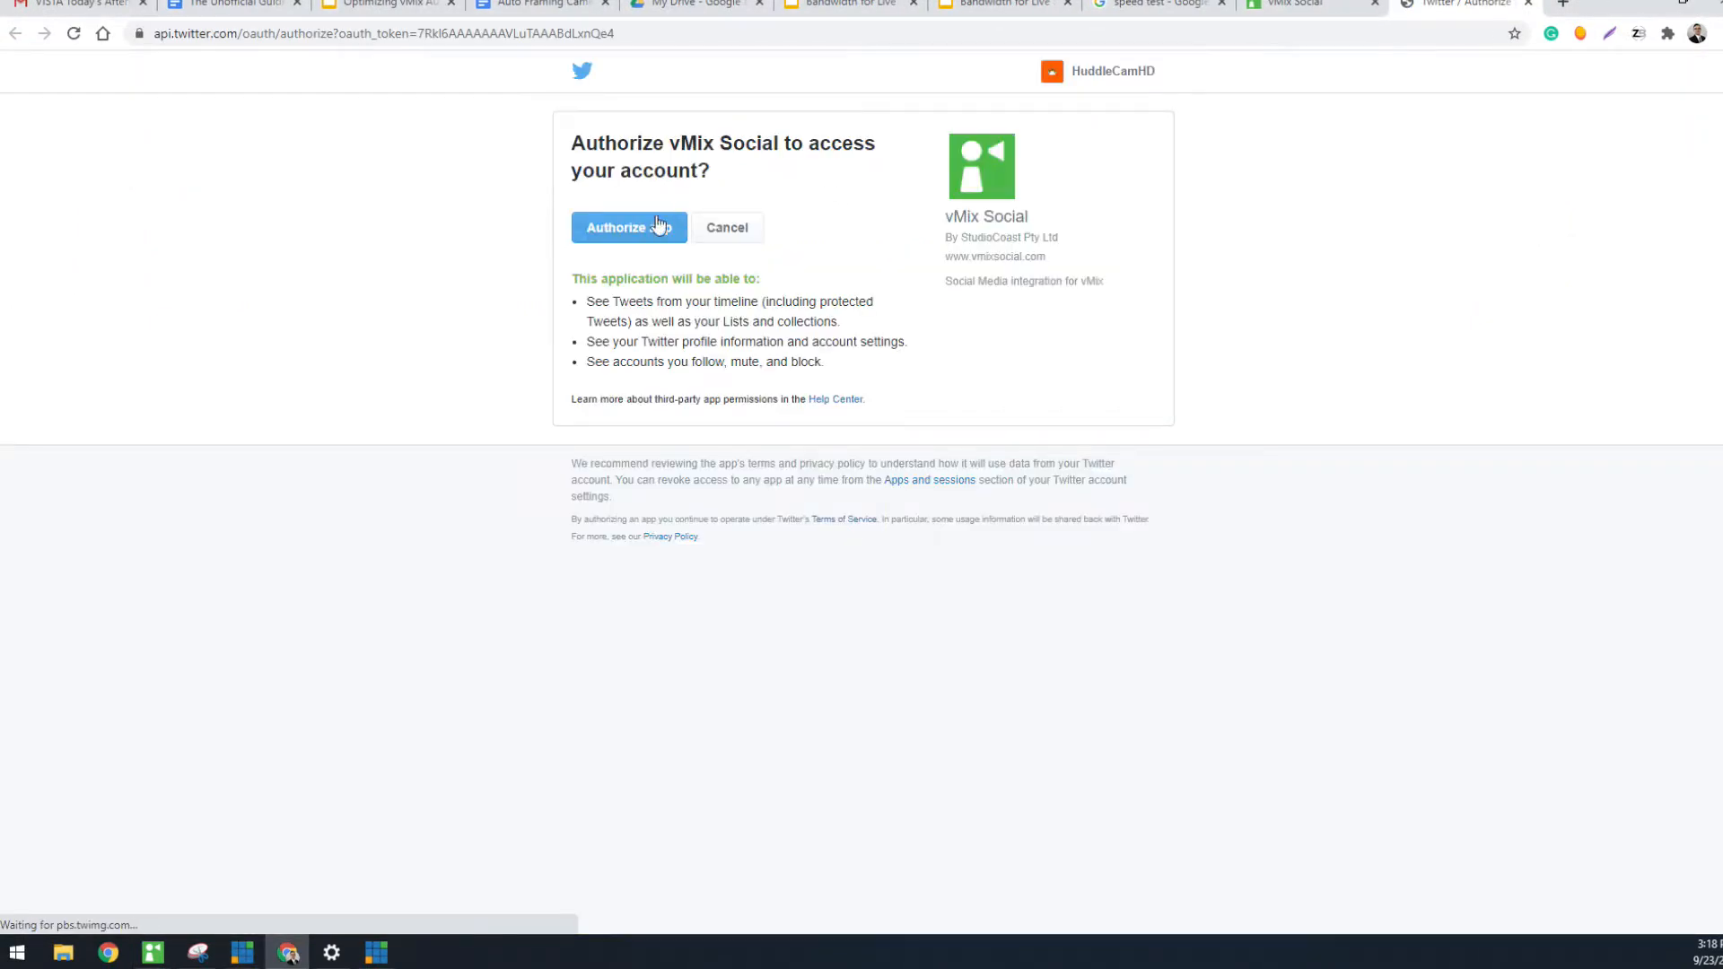
Authorize vMix Social to access the Twitter account and copy the granted PIN
left_click(658, 226)
left_click_drag(696, 220, 1027, 222)
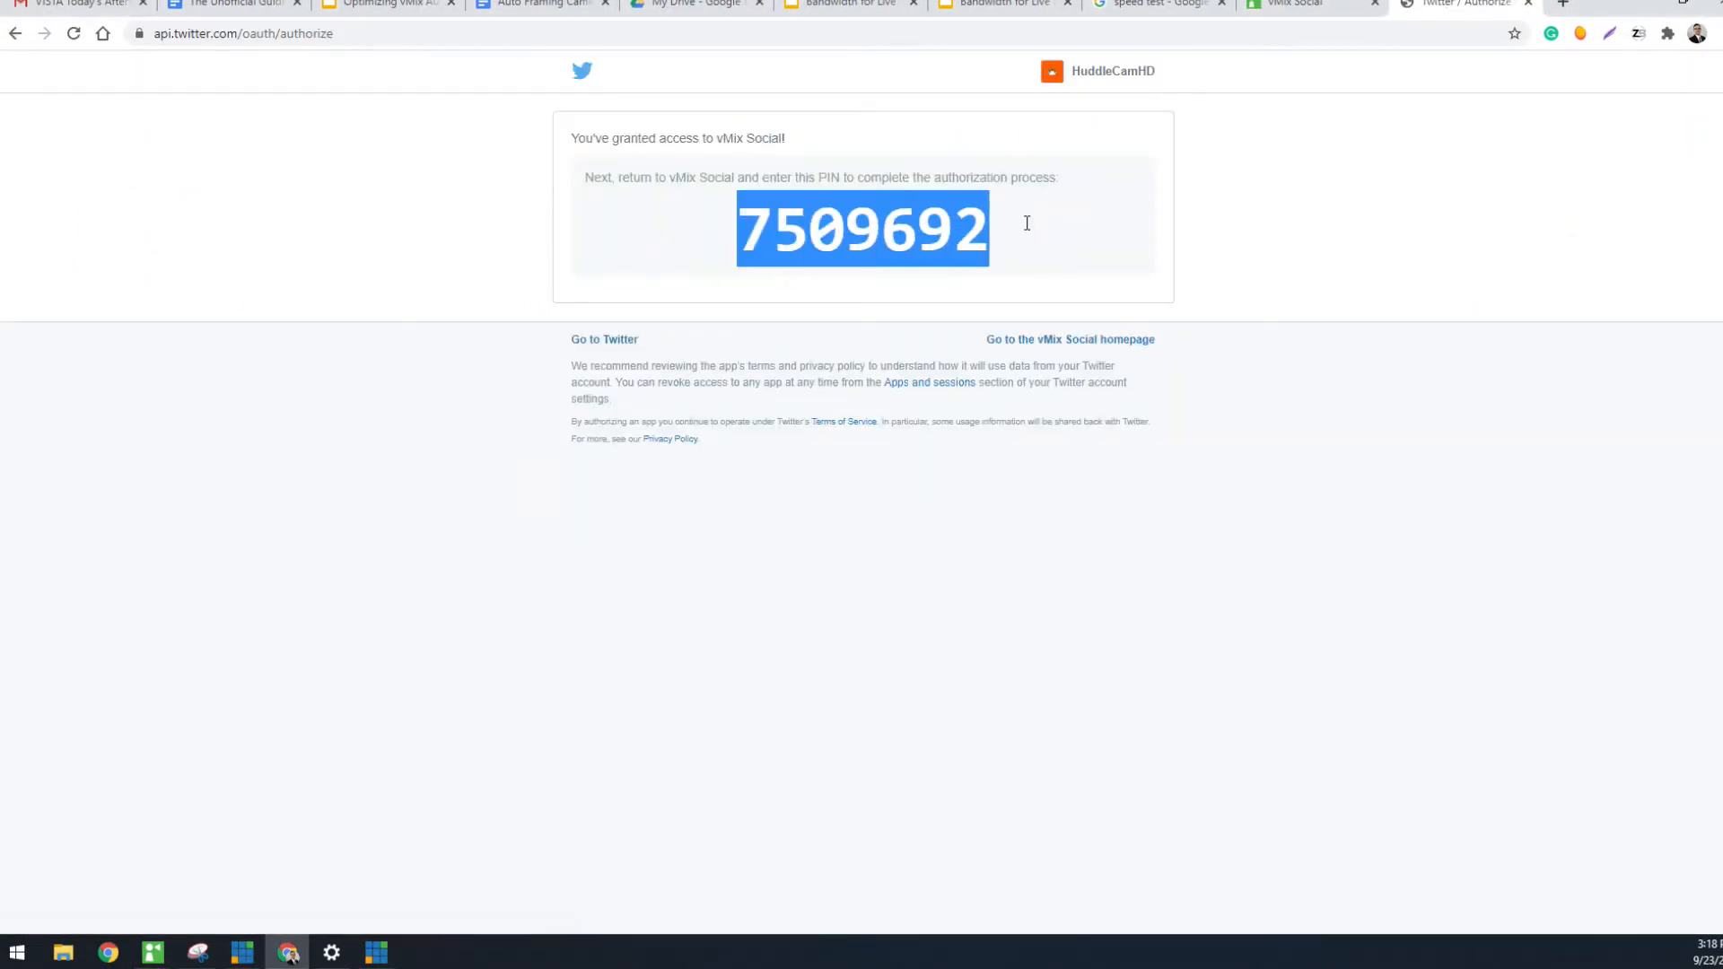
Return to the Twitter settings and paste the authorization PIN into the PIN field
left_click(1641, 3)
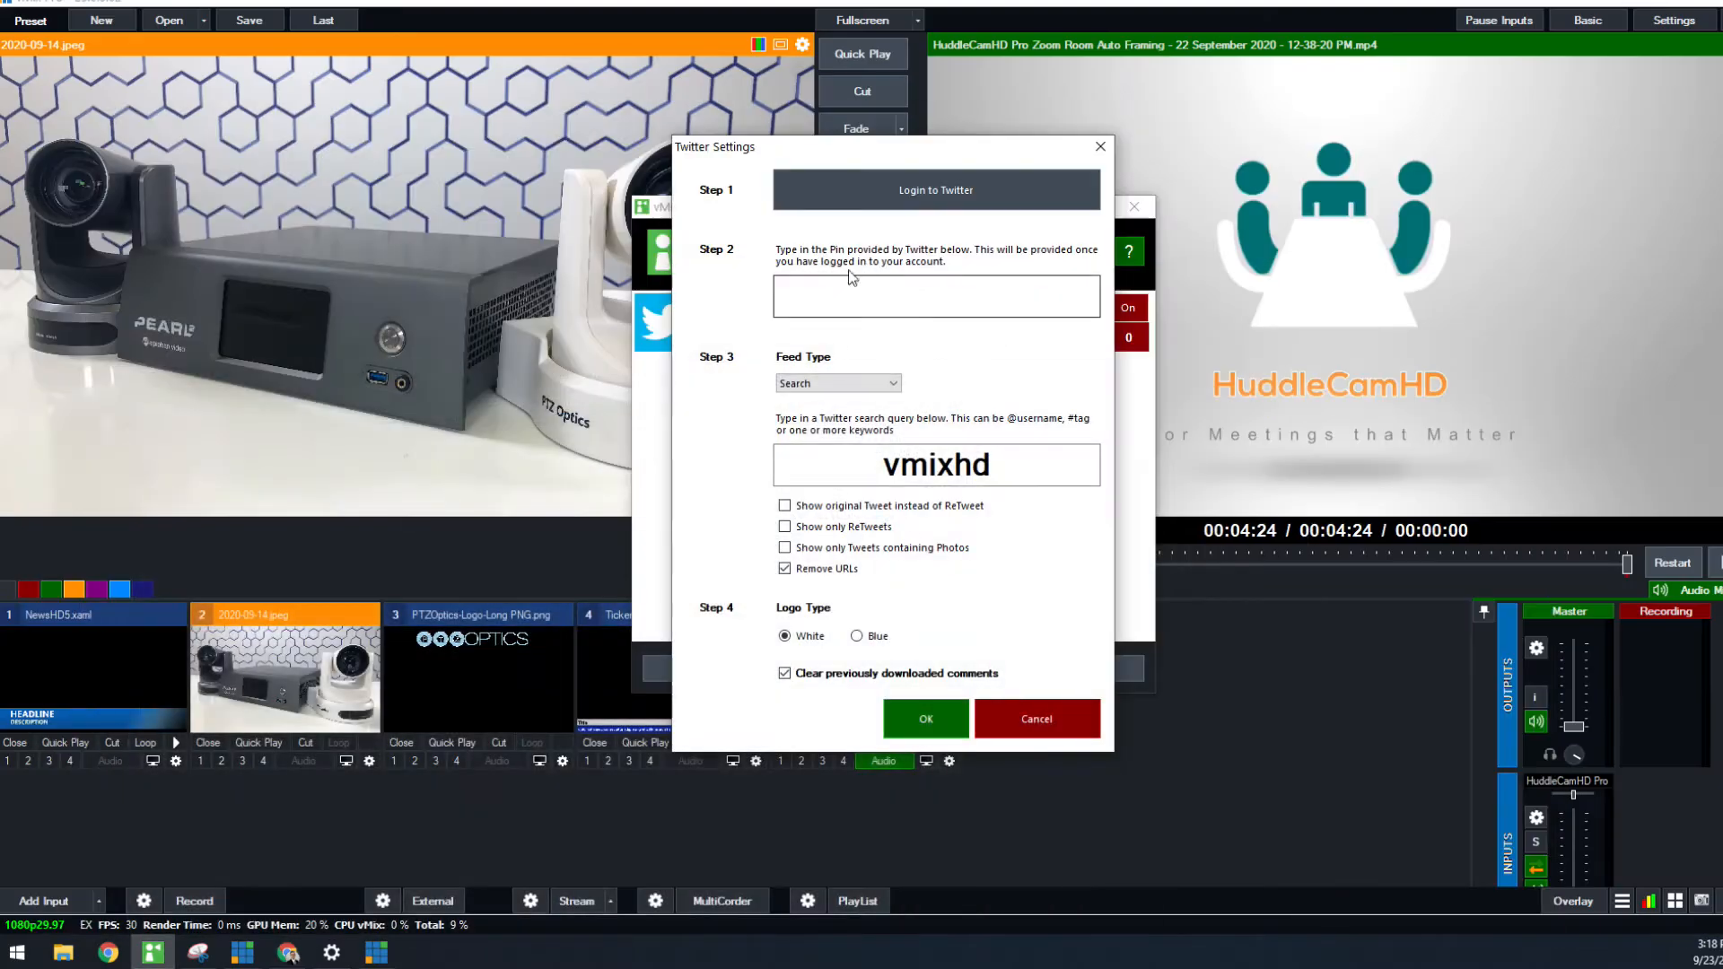
left_click(852, 281)
key("ctrl+v")
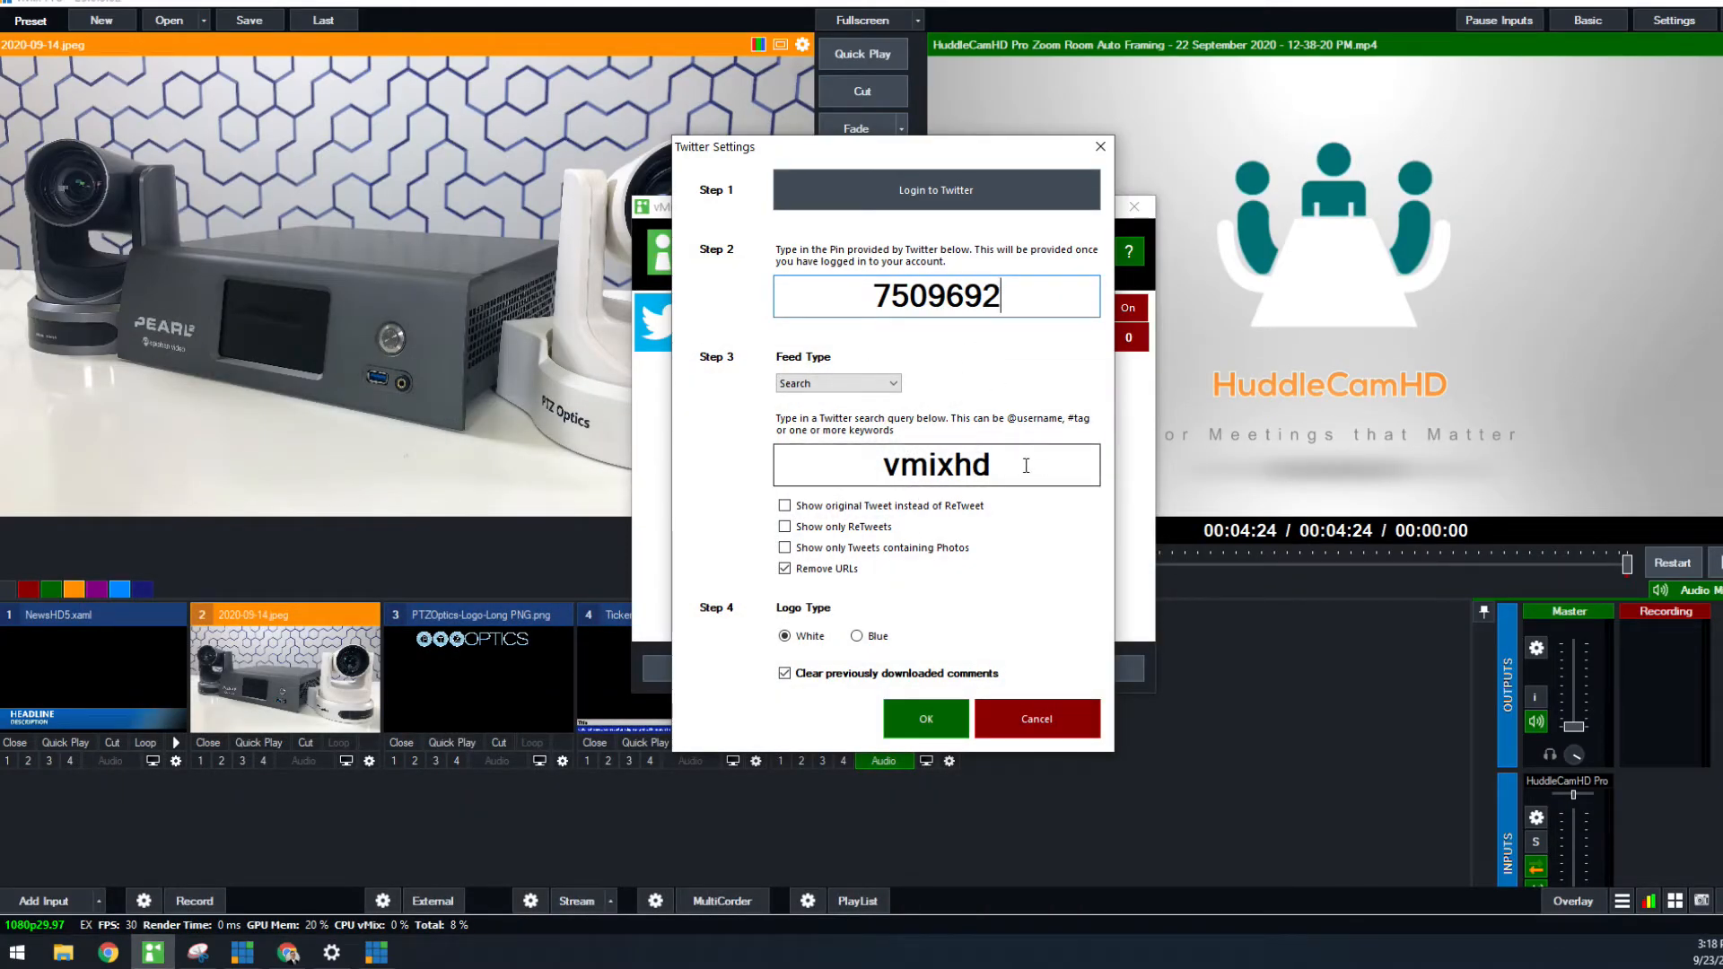
left_click_drag(1026, 466, 806, 454)
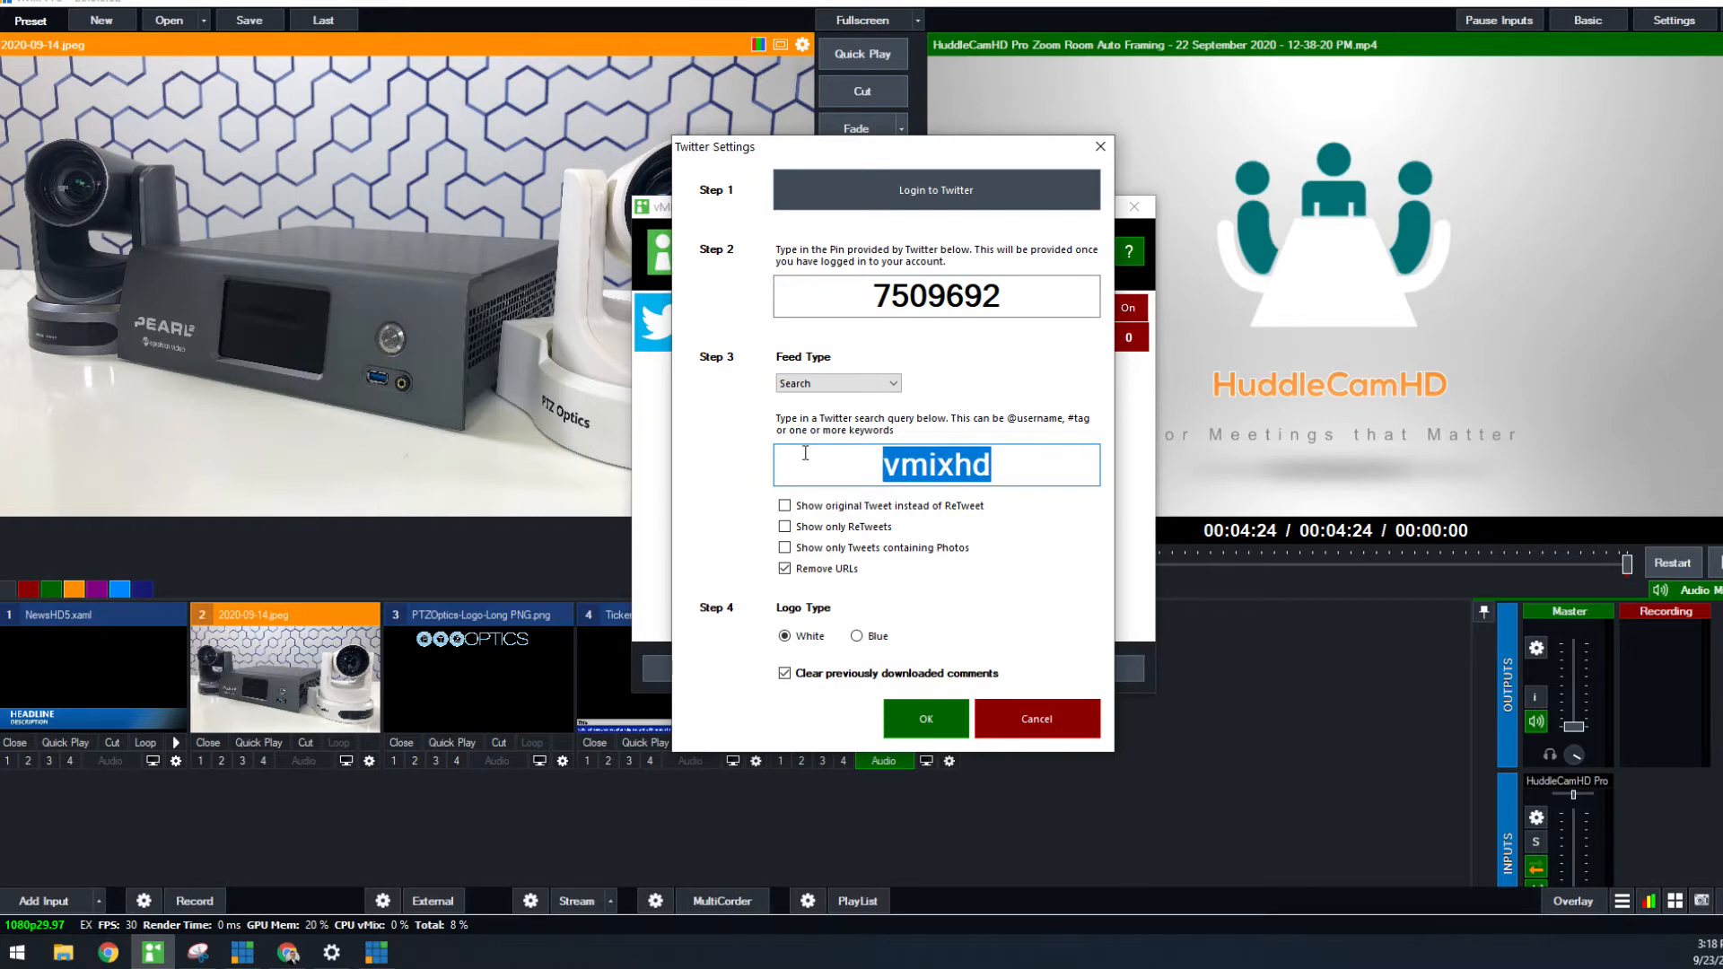
type("stremage")
key("BackSpace")
key("BackSpace")
key("BackSpace")
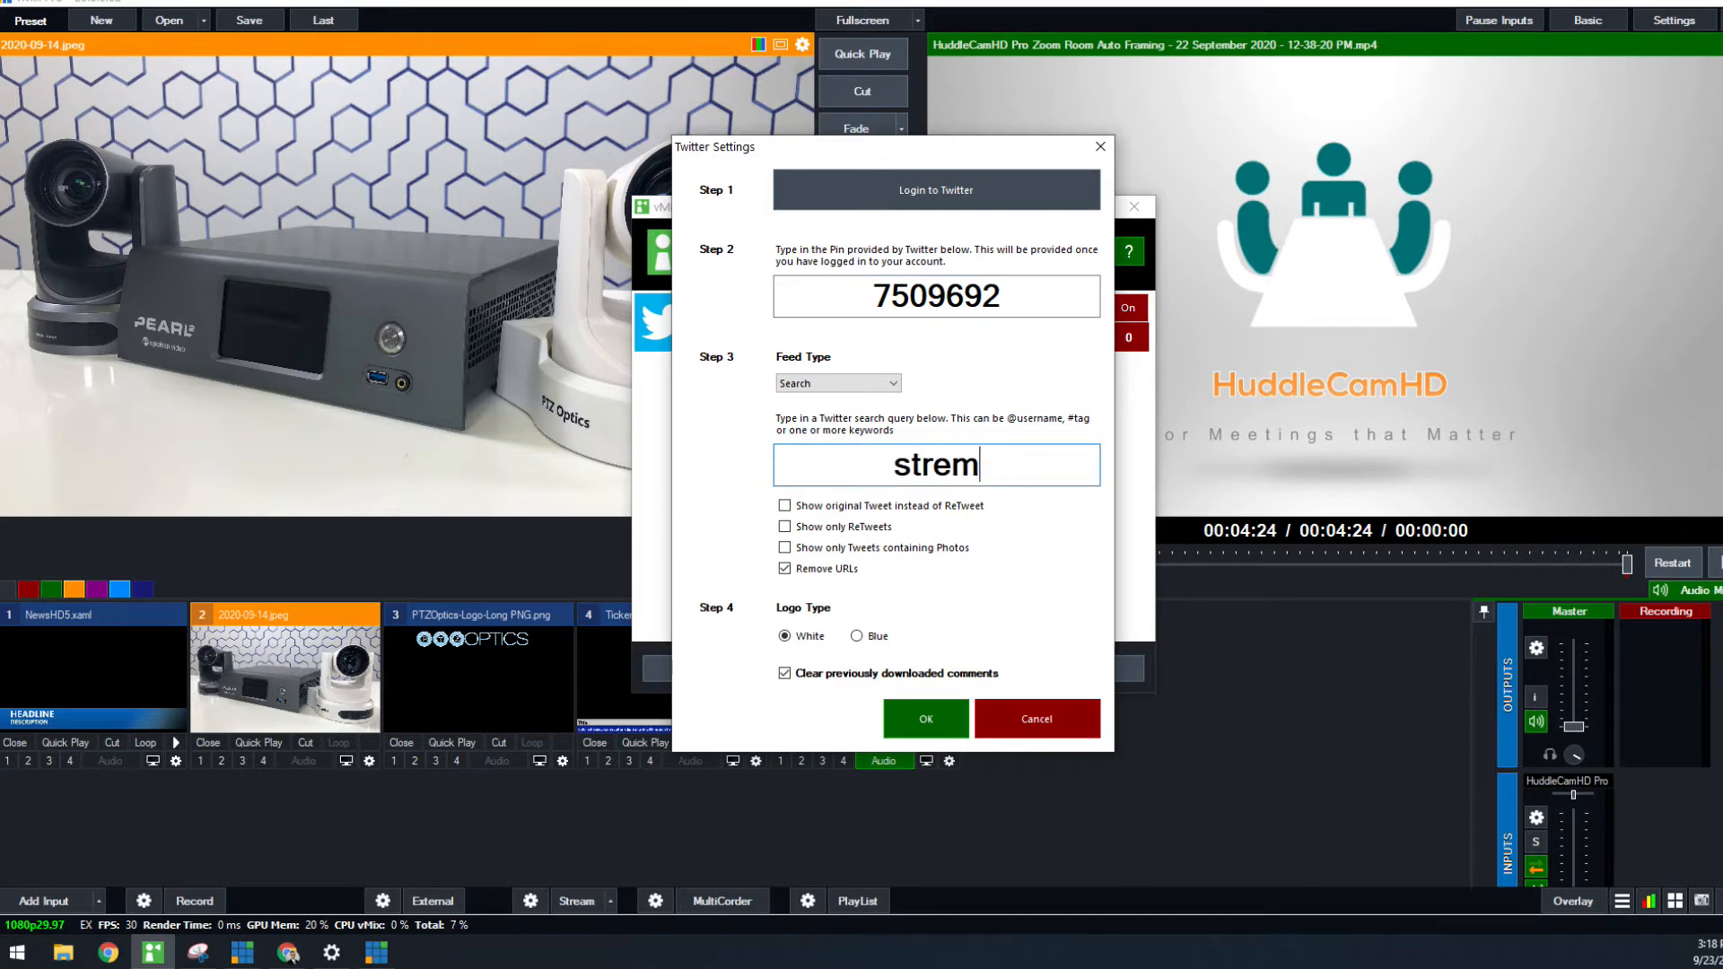
key("BackSpace")
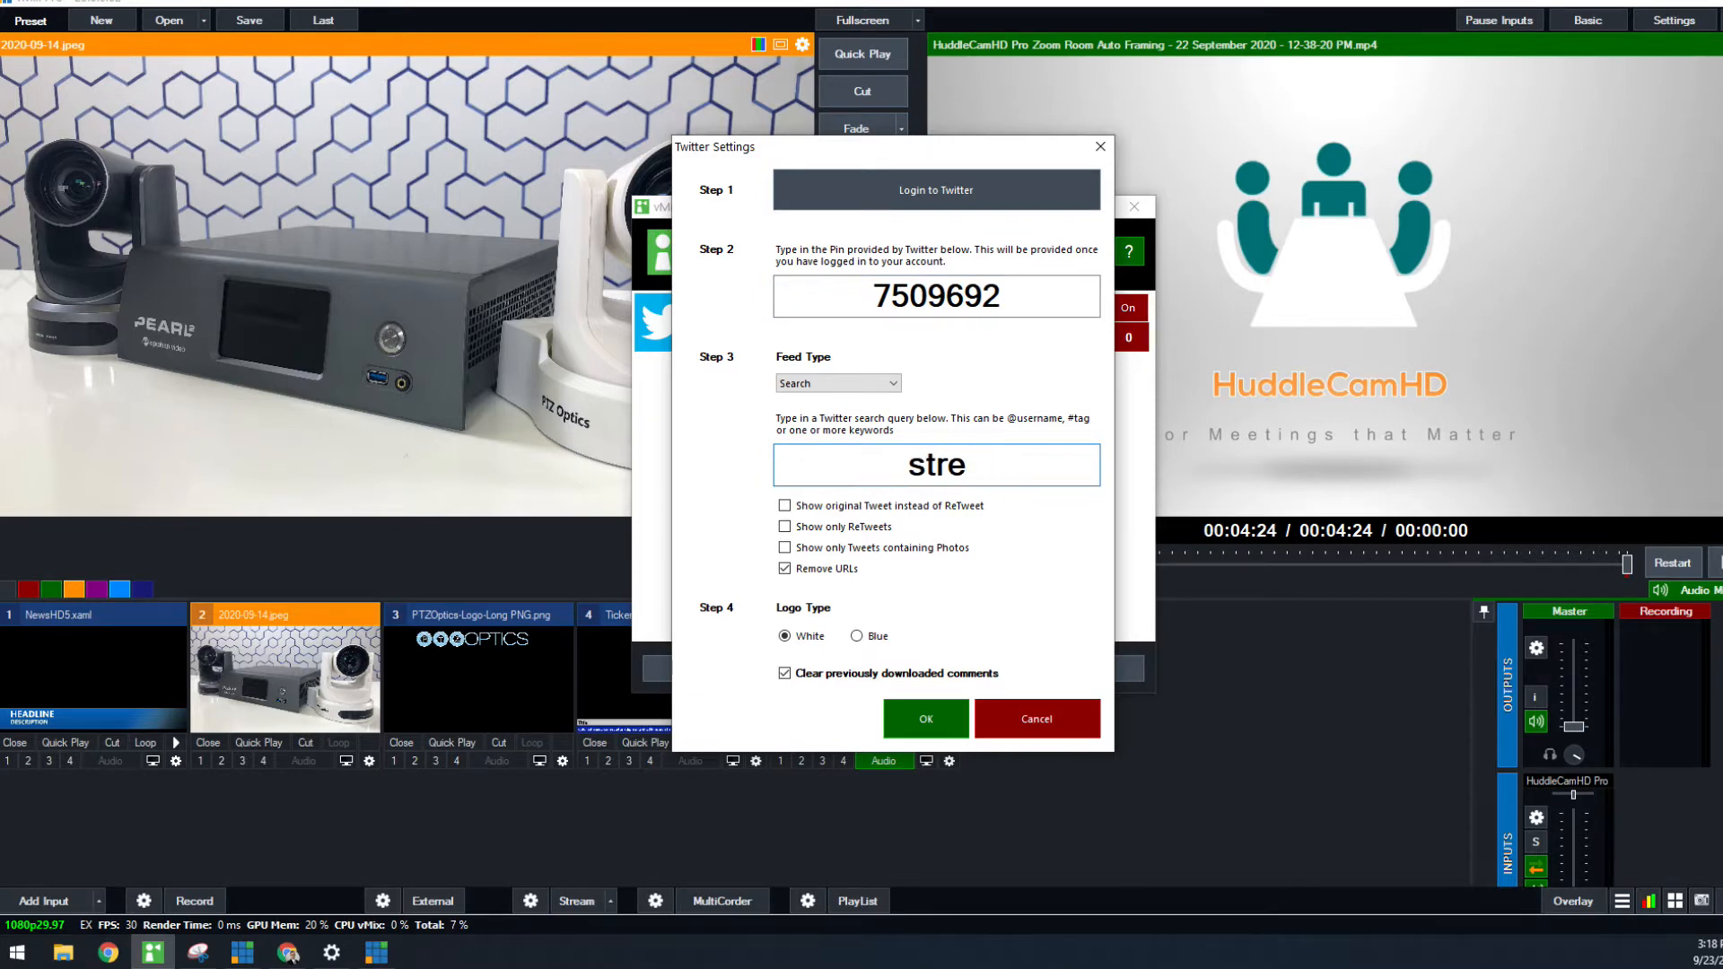
key("BackSpace")
key("BackSpace")
key("BackSpace")
key("BackSpace")
type("@stremage")
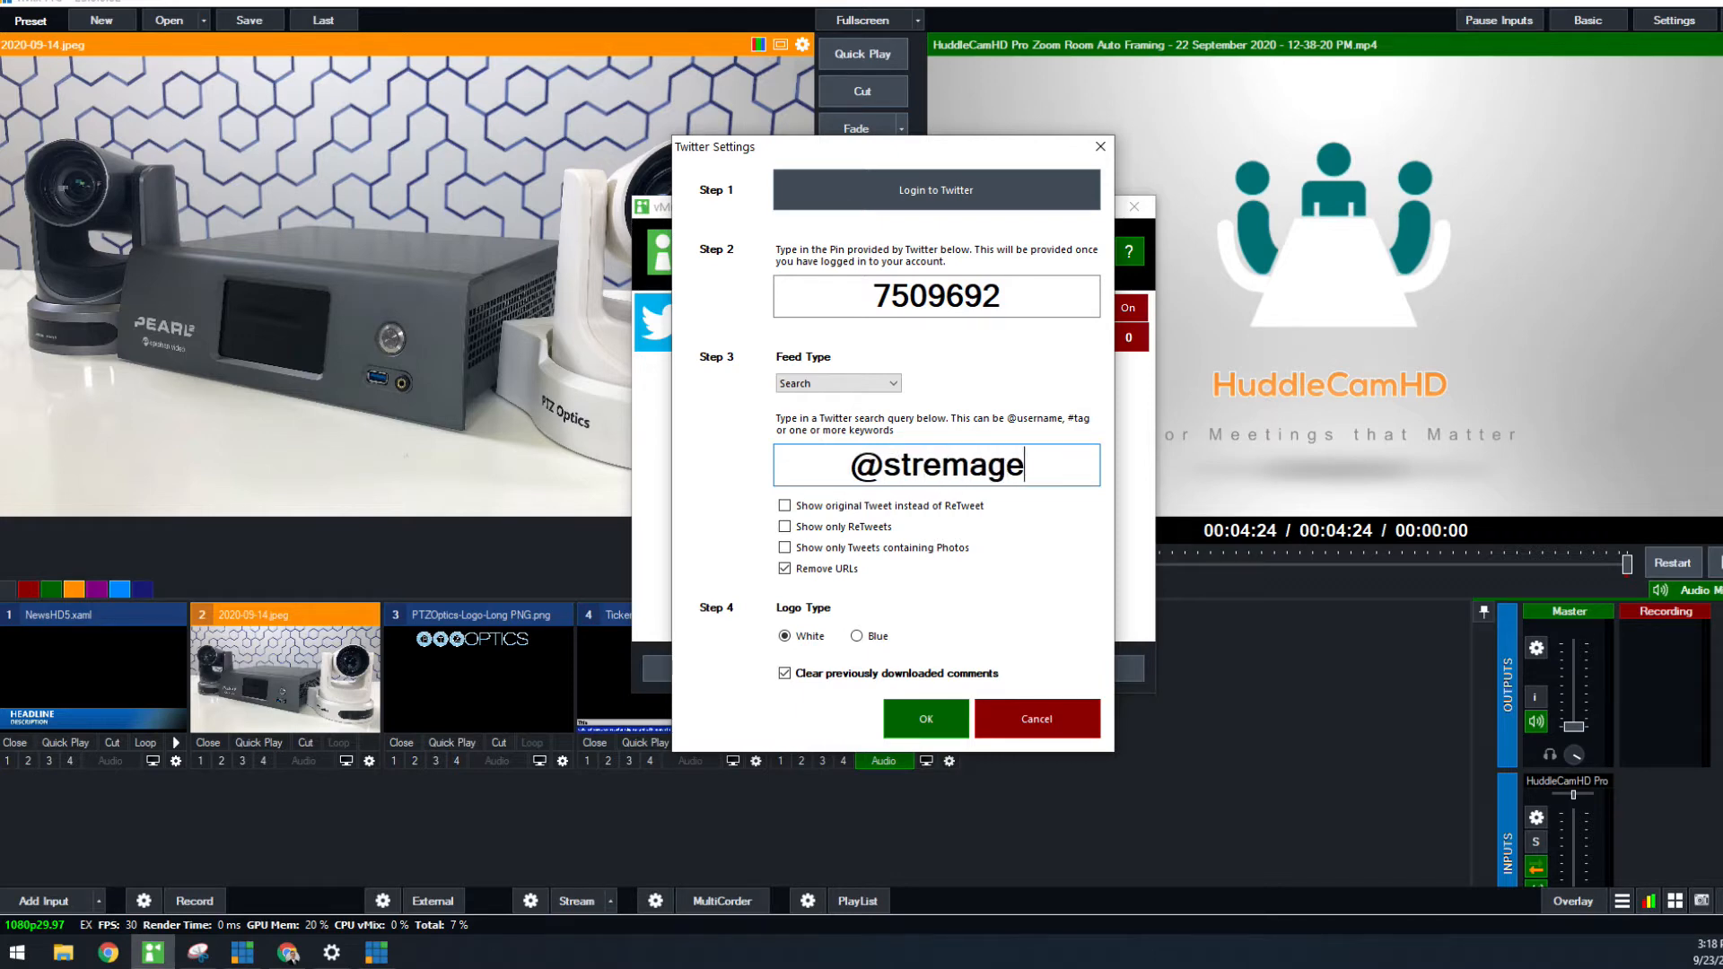
key("BackSpace")
key("BackSpace")
key("BackSpace")
key("BackSpace")
type("amgeeks")
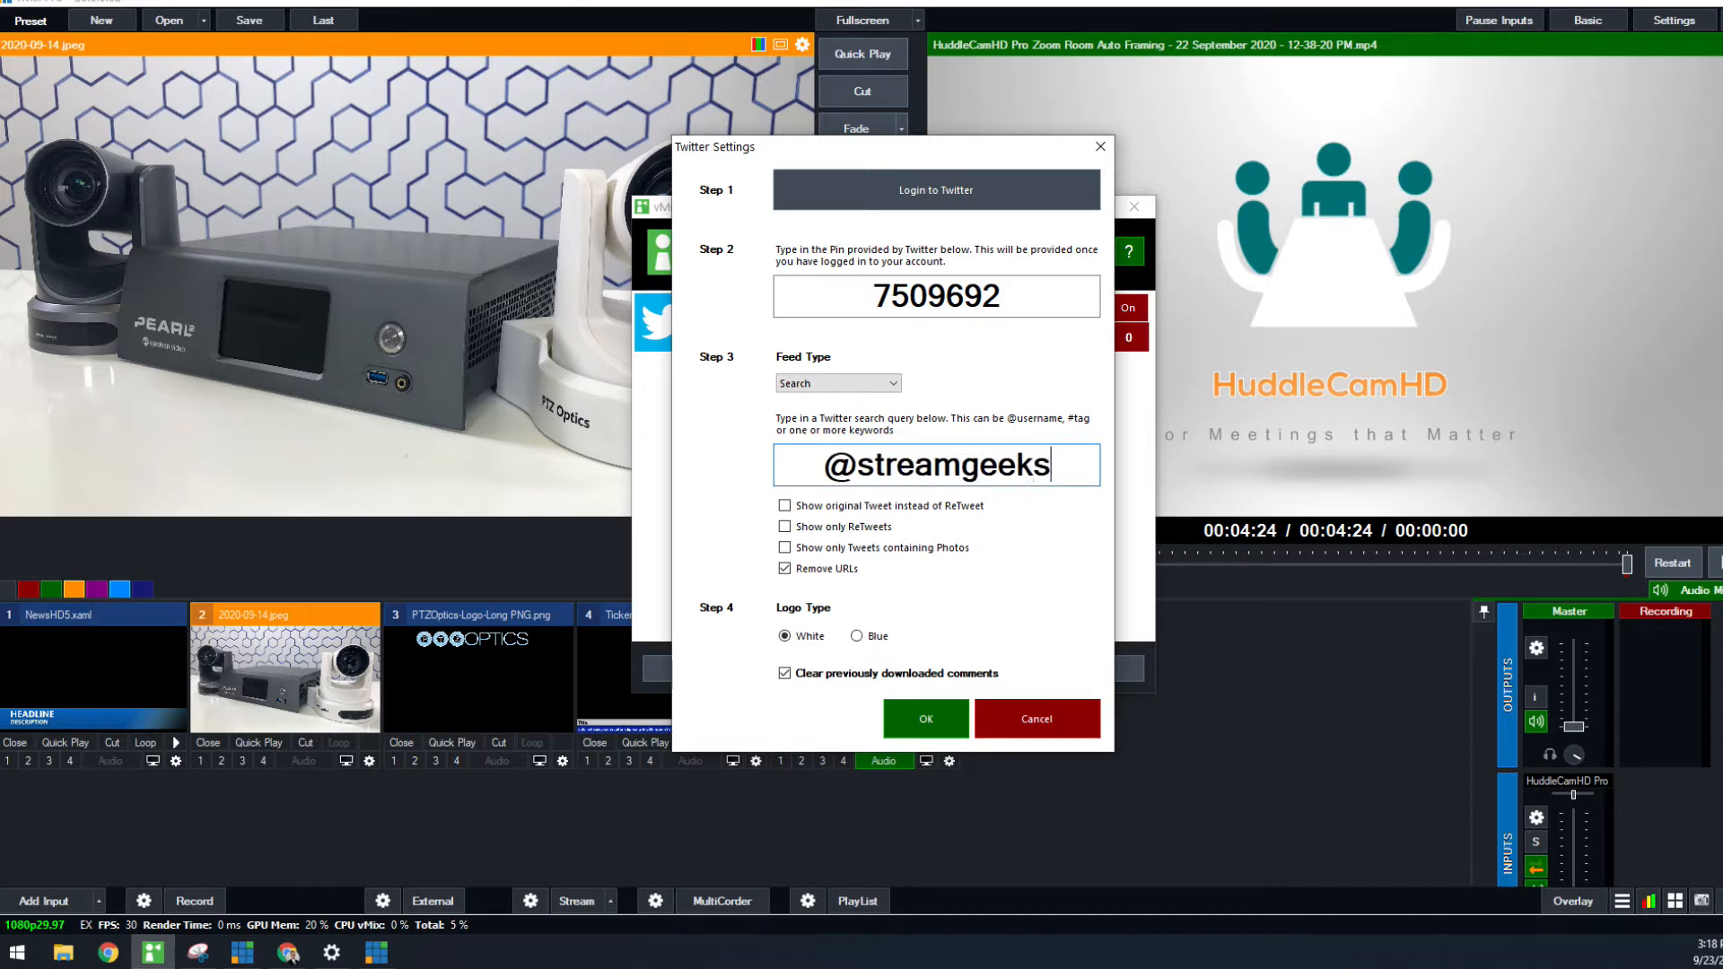
left_click(911, 713)
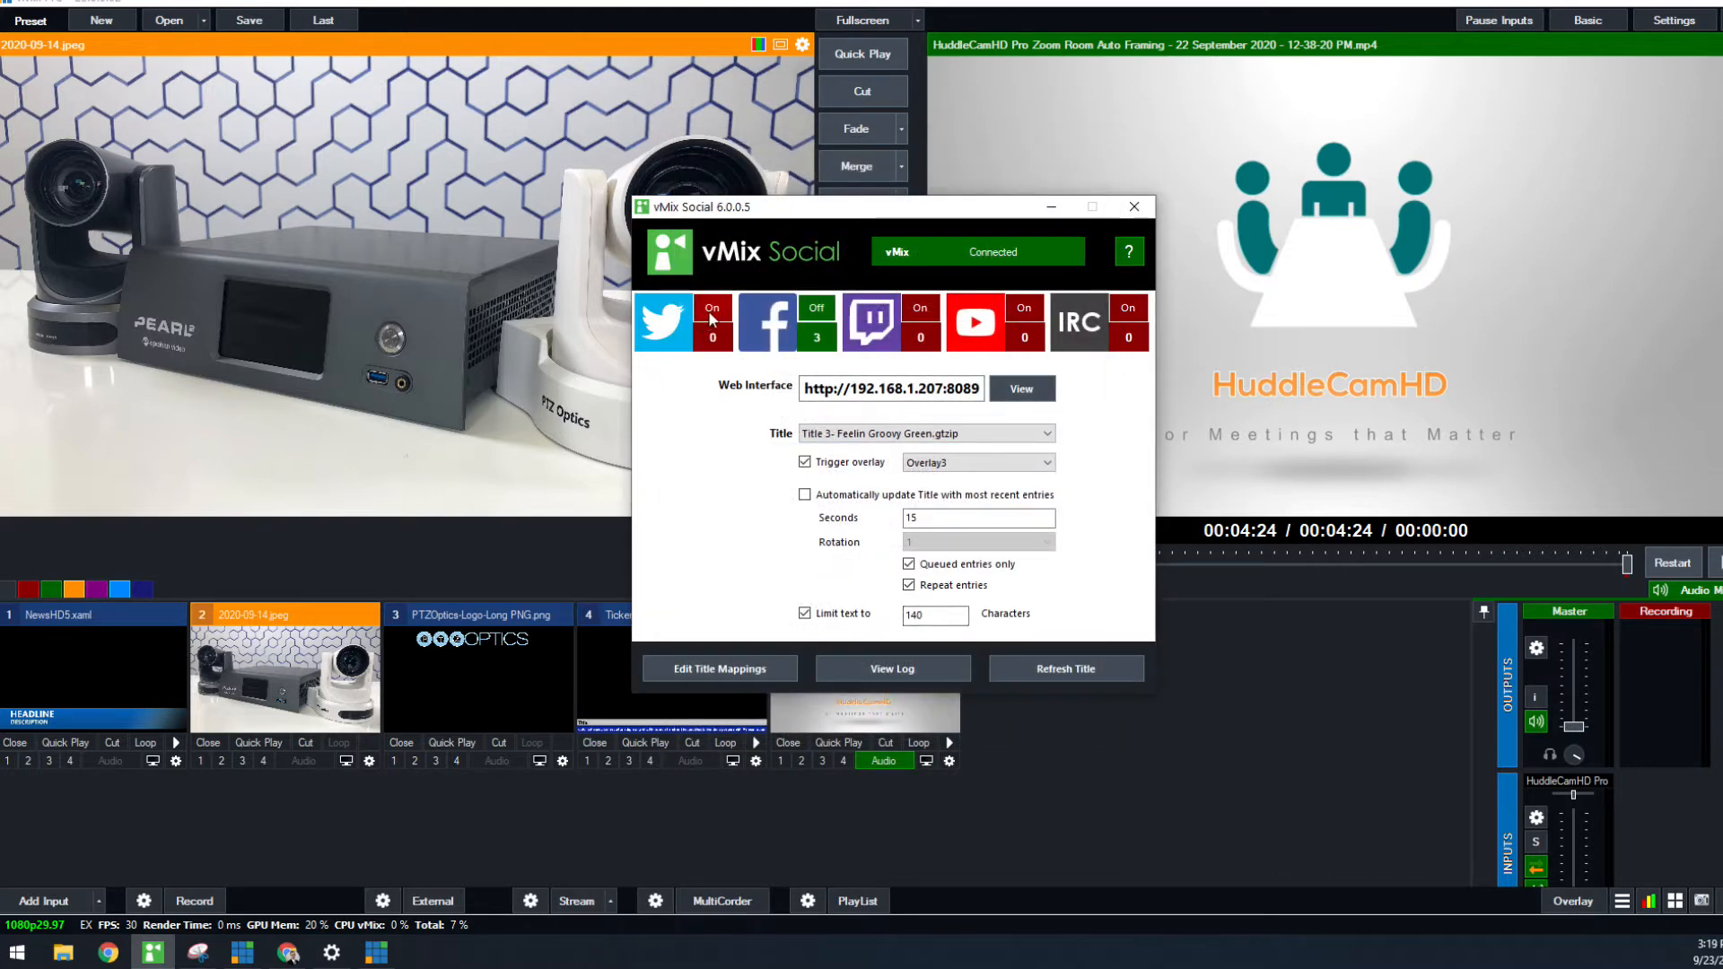
Enable the Twitter feed and open the web interface to view the collected messages
left_click(709, 311)
left_click(1023, 388)
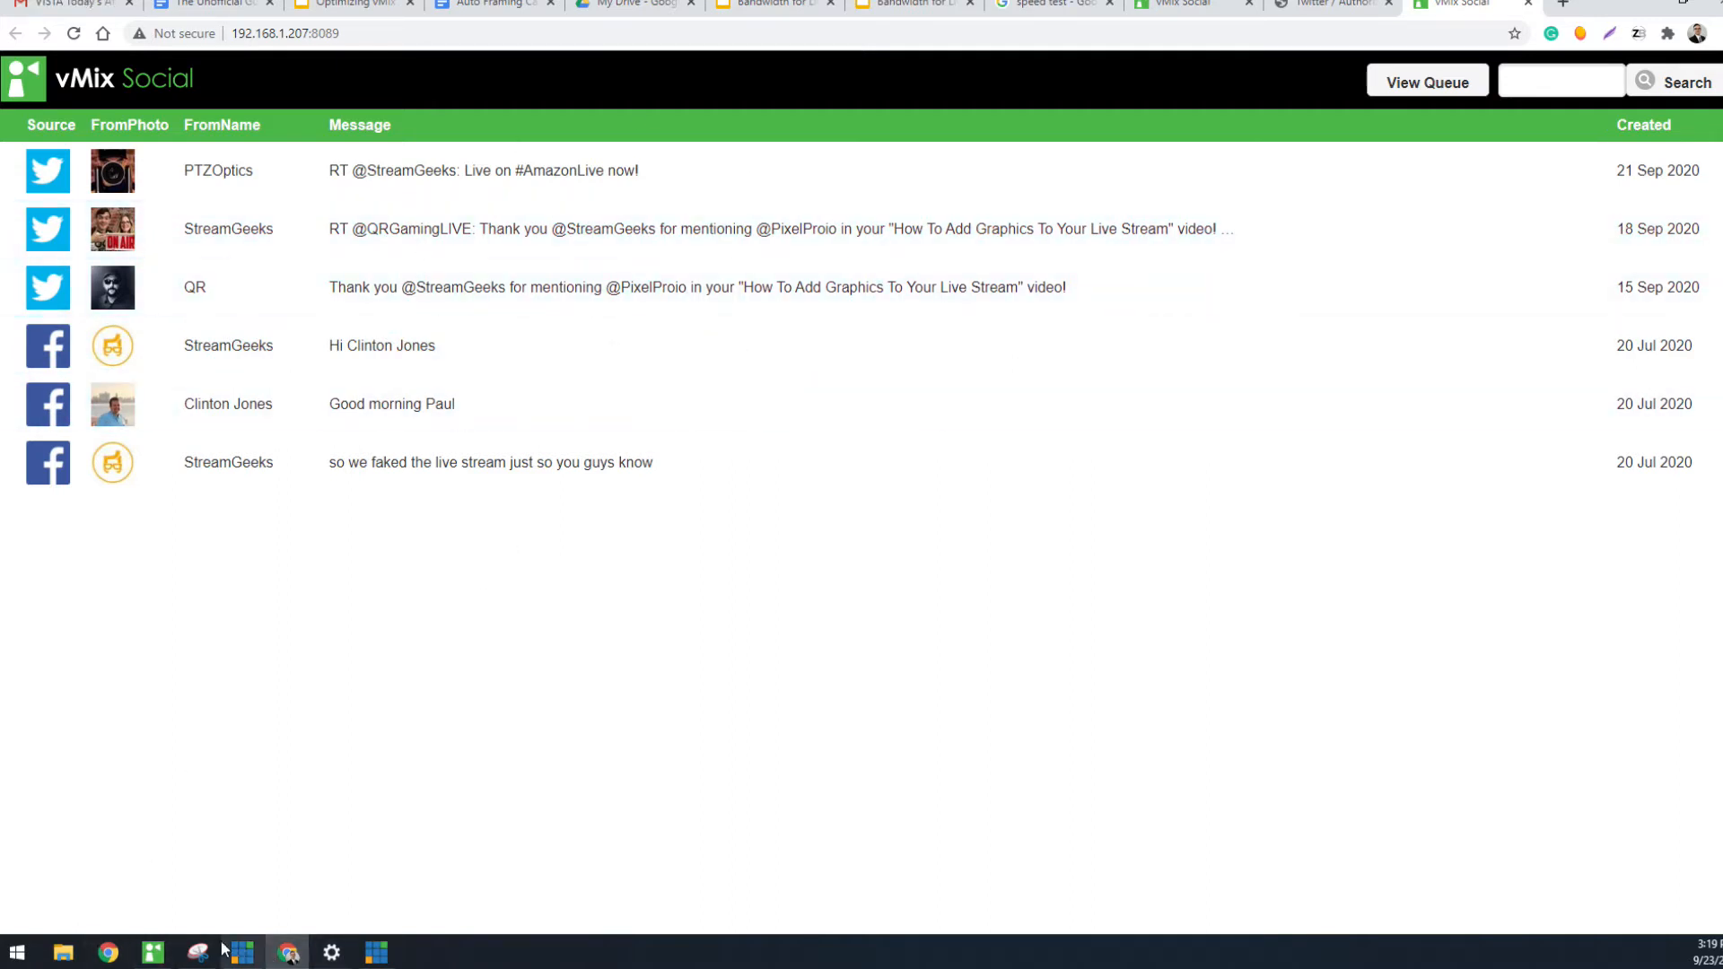
Bring up the vMix Add Input dialog and open the GT Social title templates
left_click(152, 952)
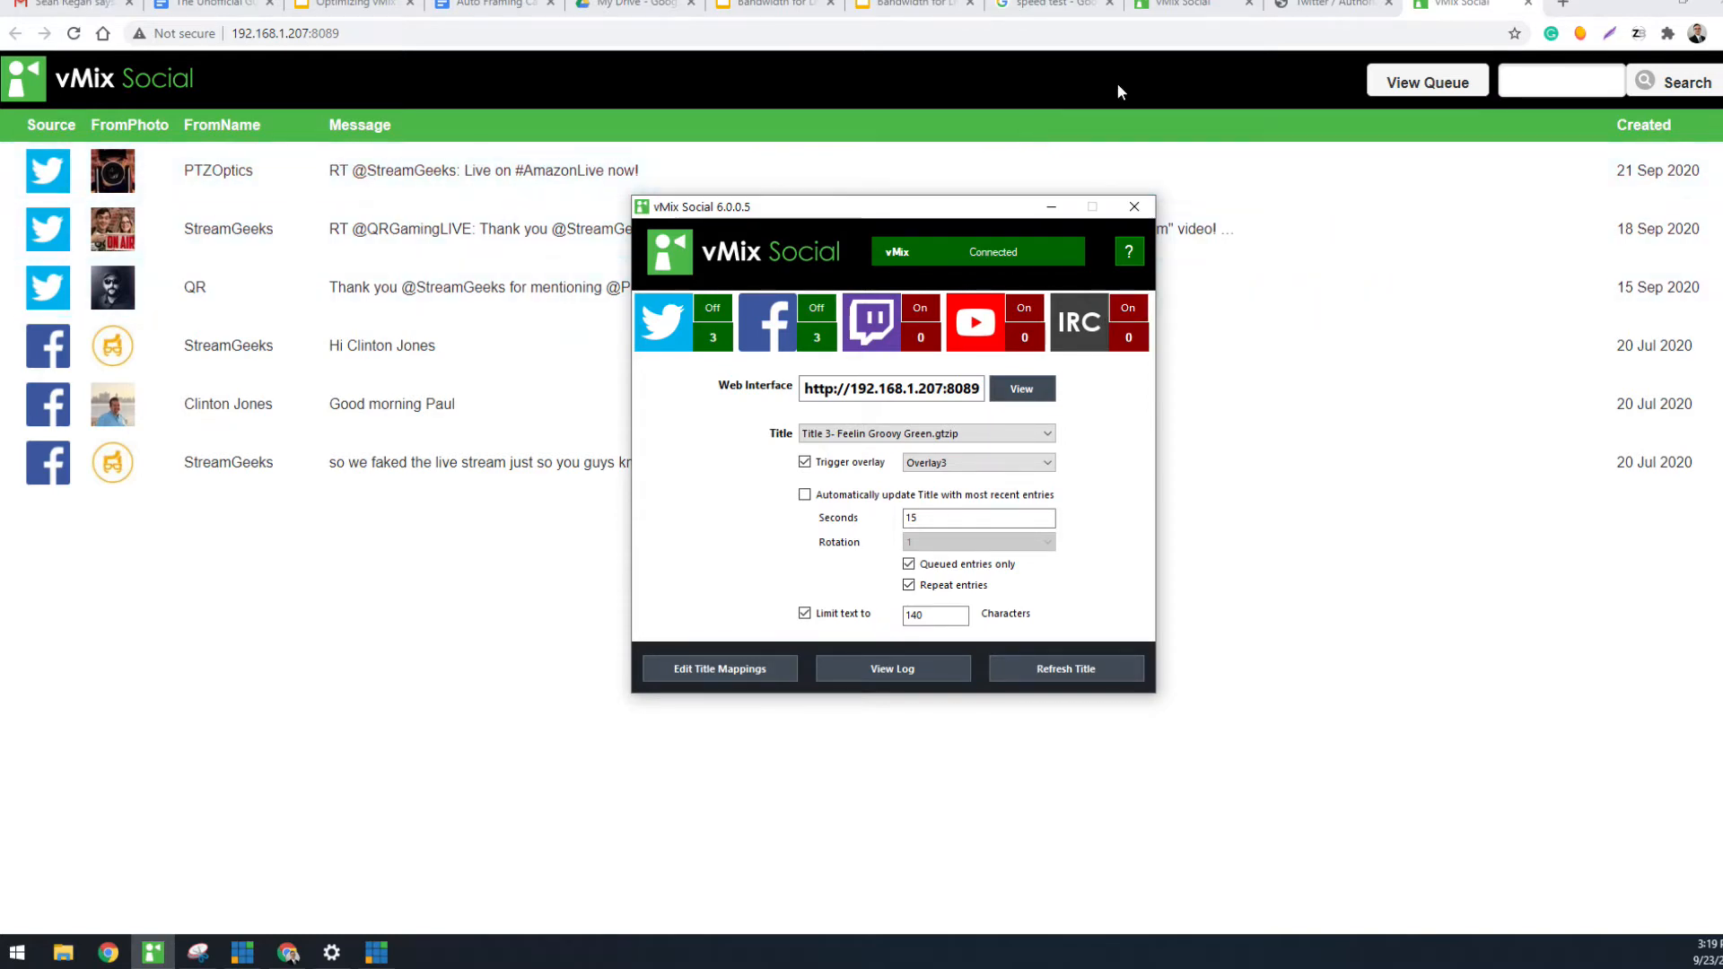
left_click(288, 953)
left_click_drag(1433, 48, 991, 130)
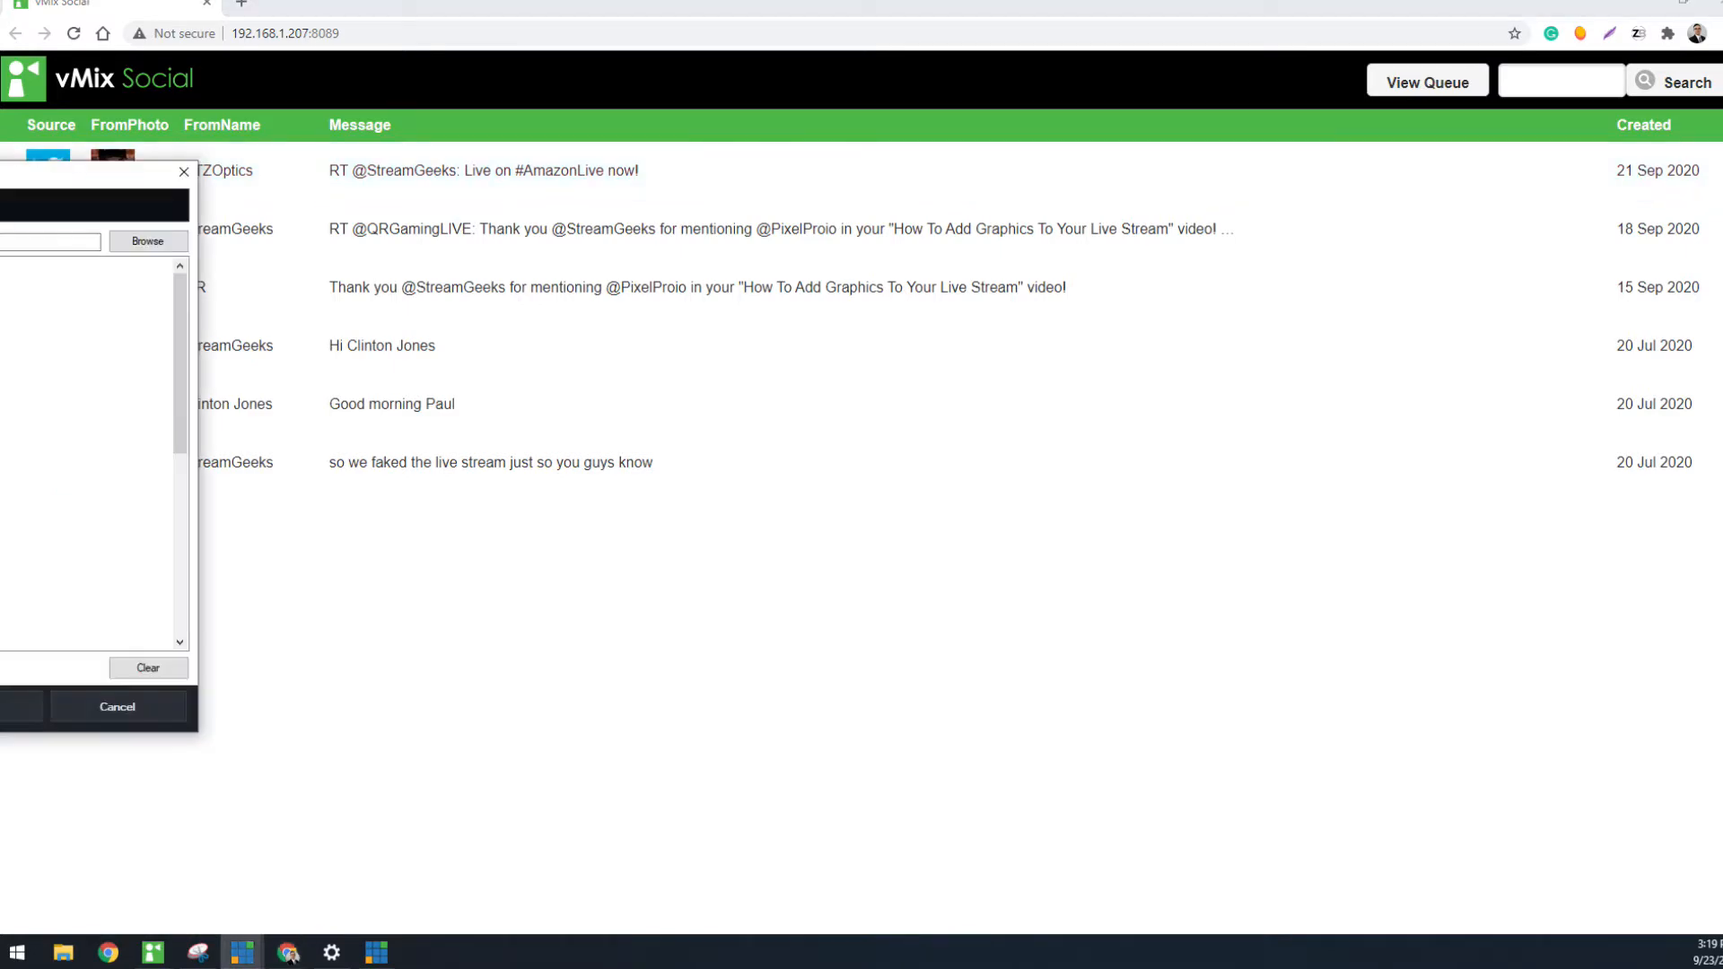
left_click_drag(0, 172, 1020, 184)
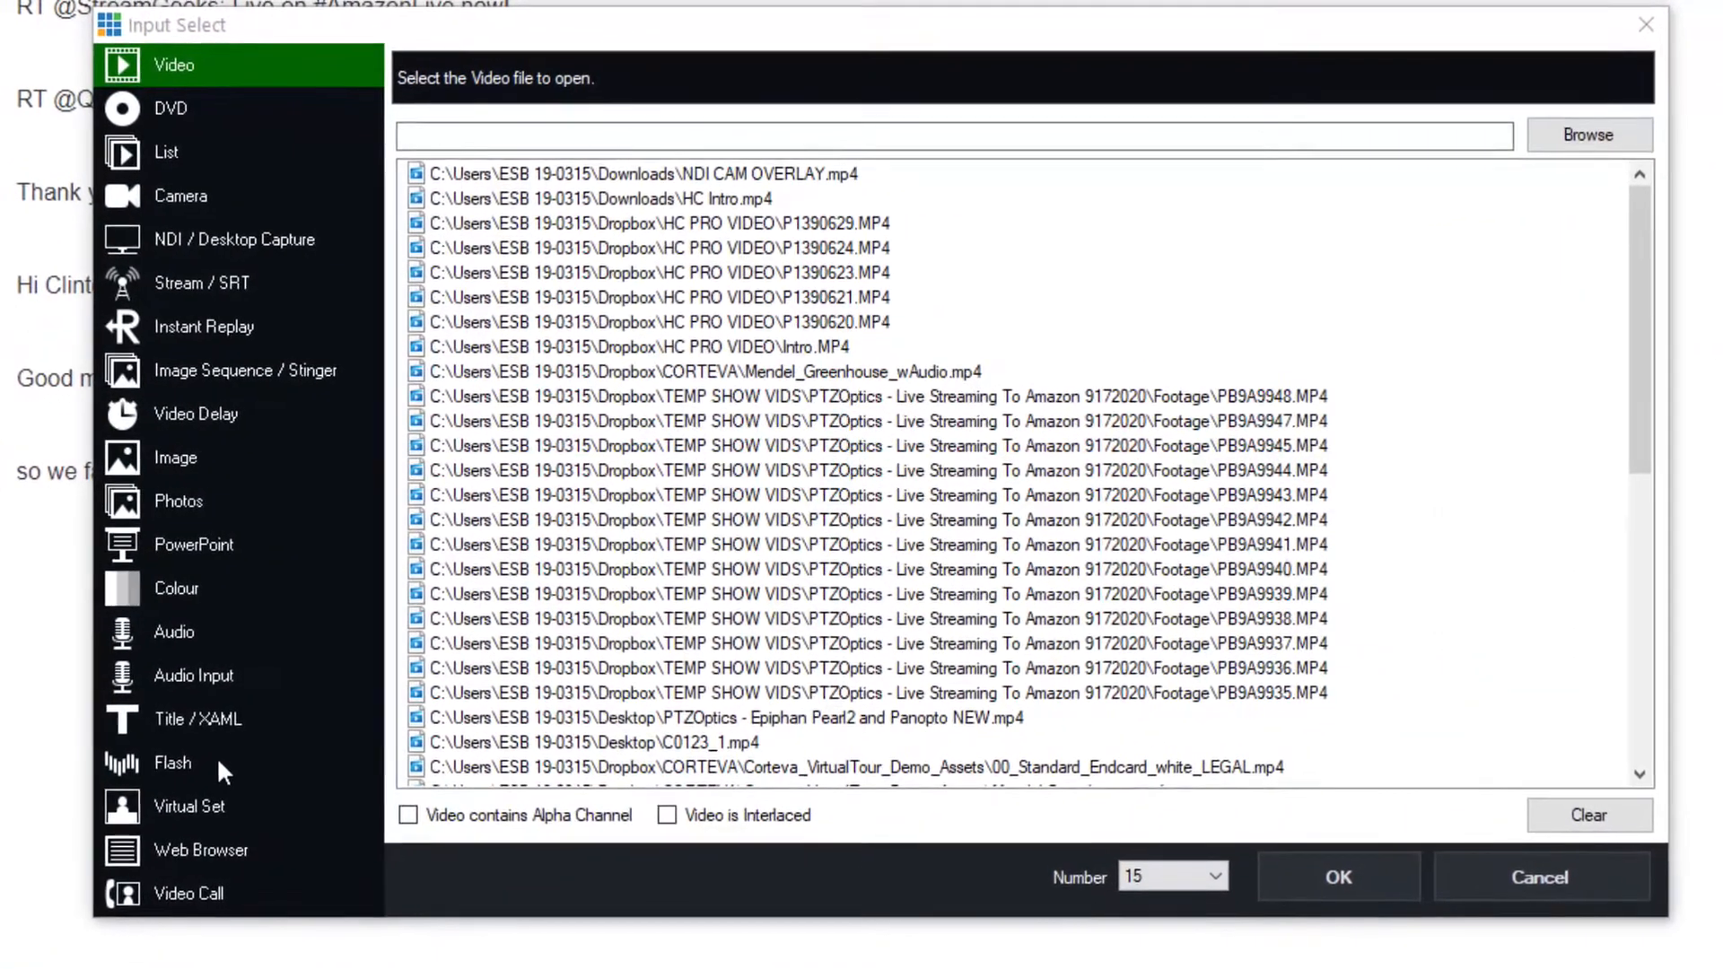
left_click(212, 724)
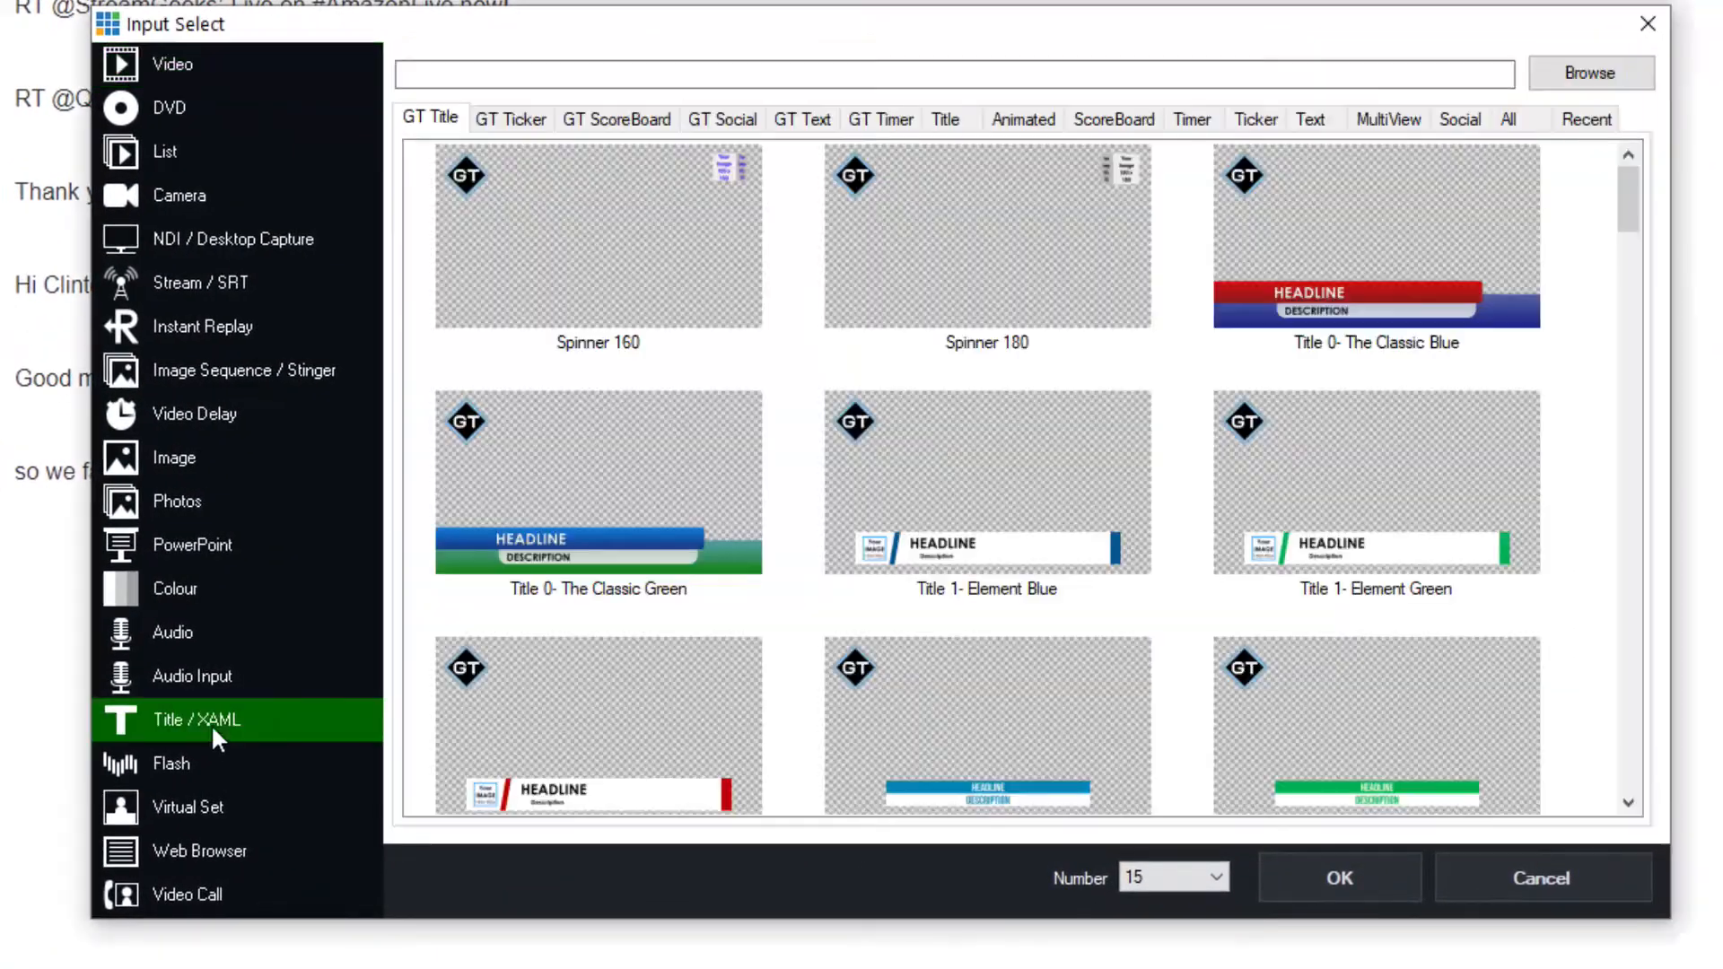
left_click(724, 121)
Browse the GT Social title template designs
left_click(687, 267)
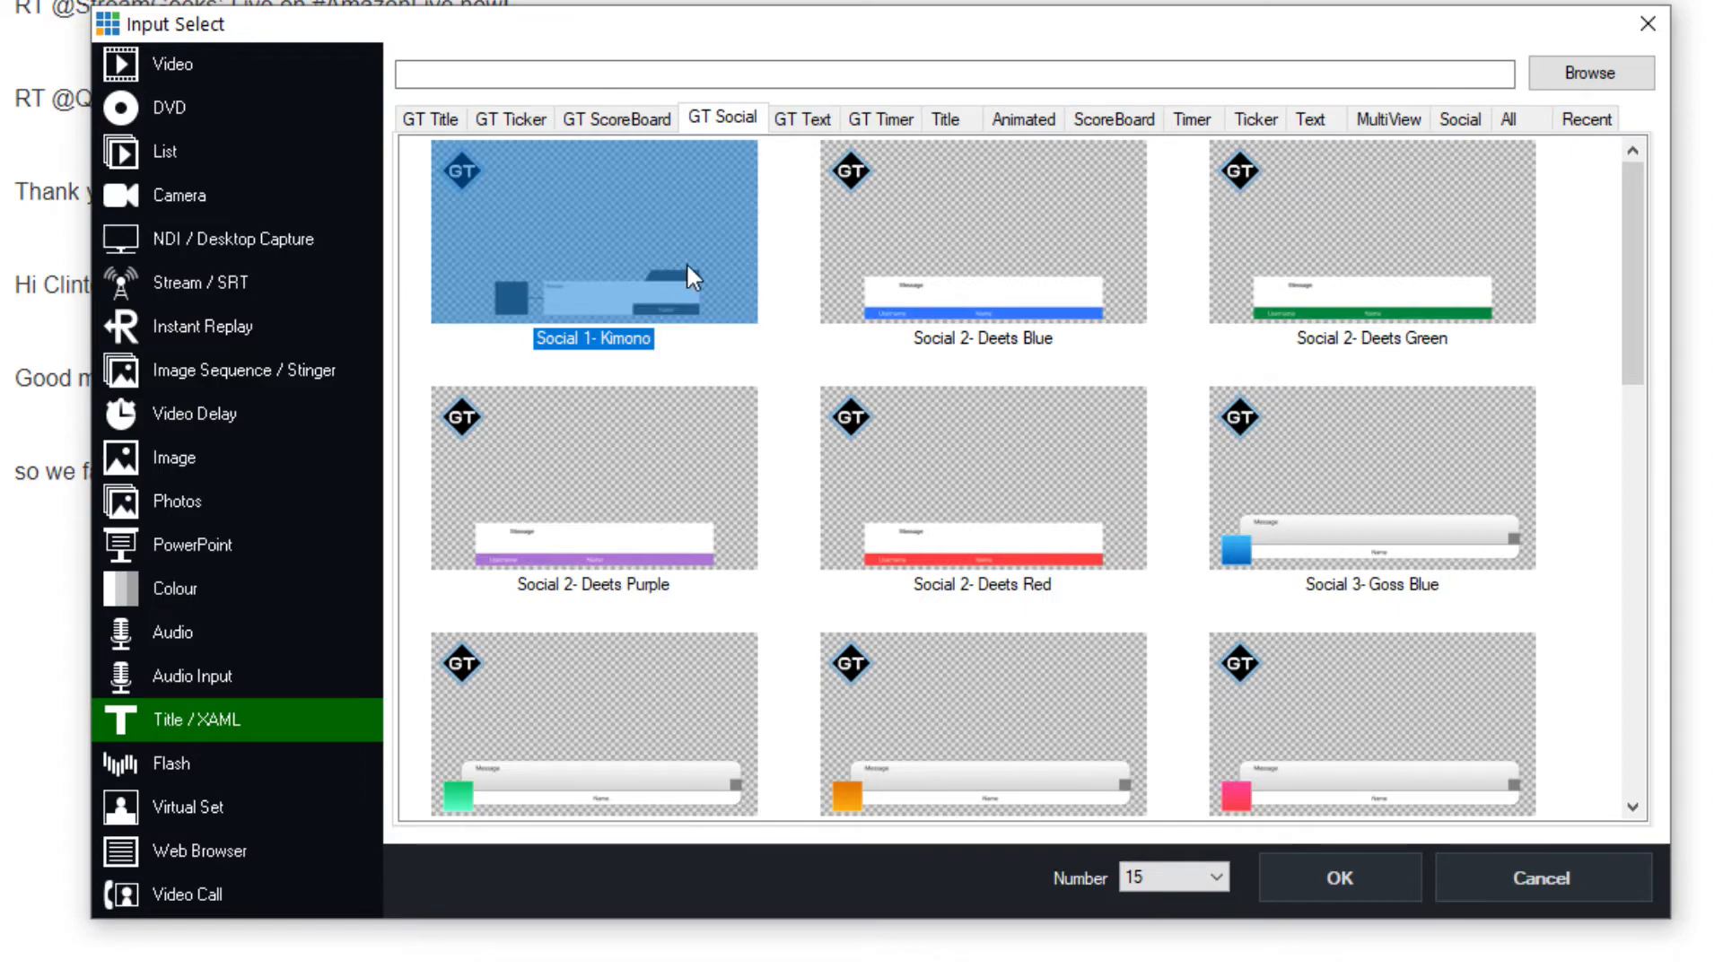
left_click(1063, 270)
left_click(1302, 238)
left_click(594, 442)
left_click(957, 439)
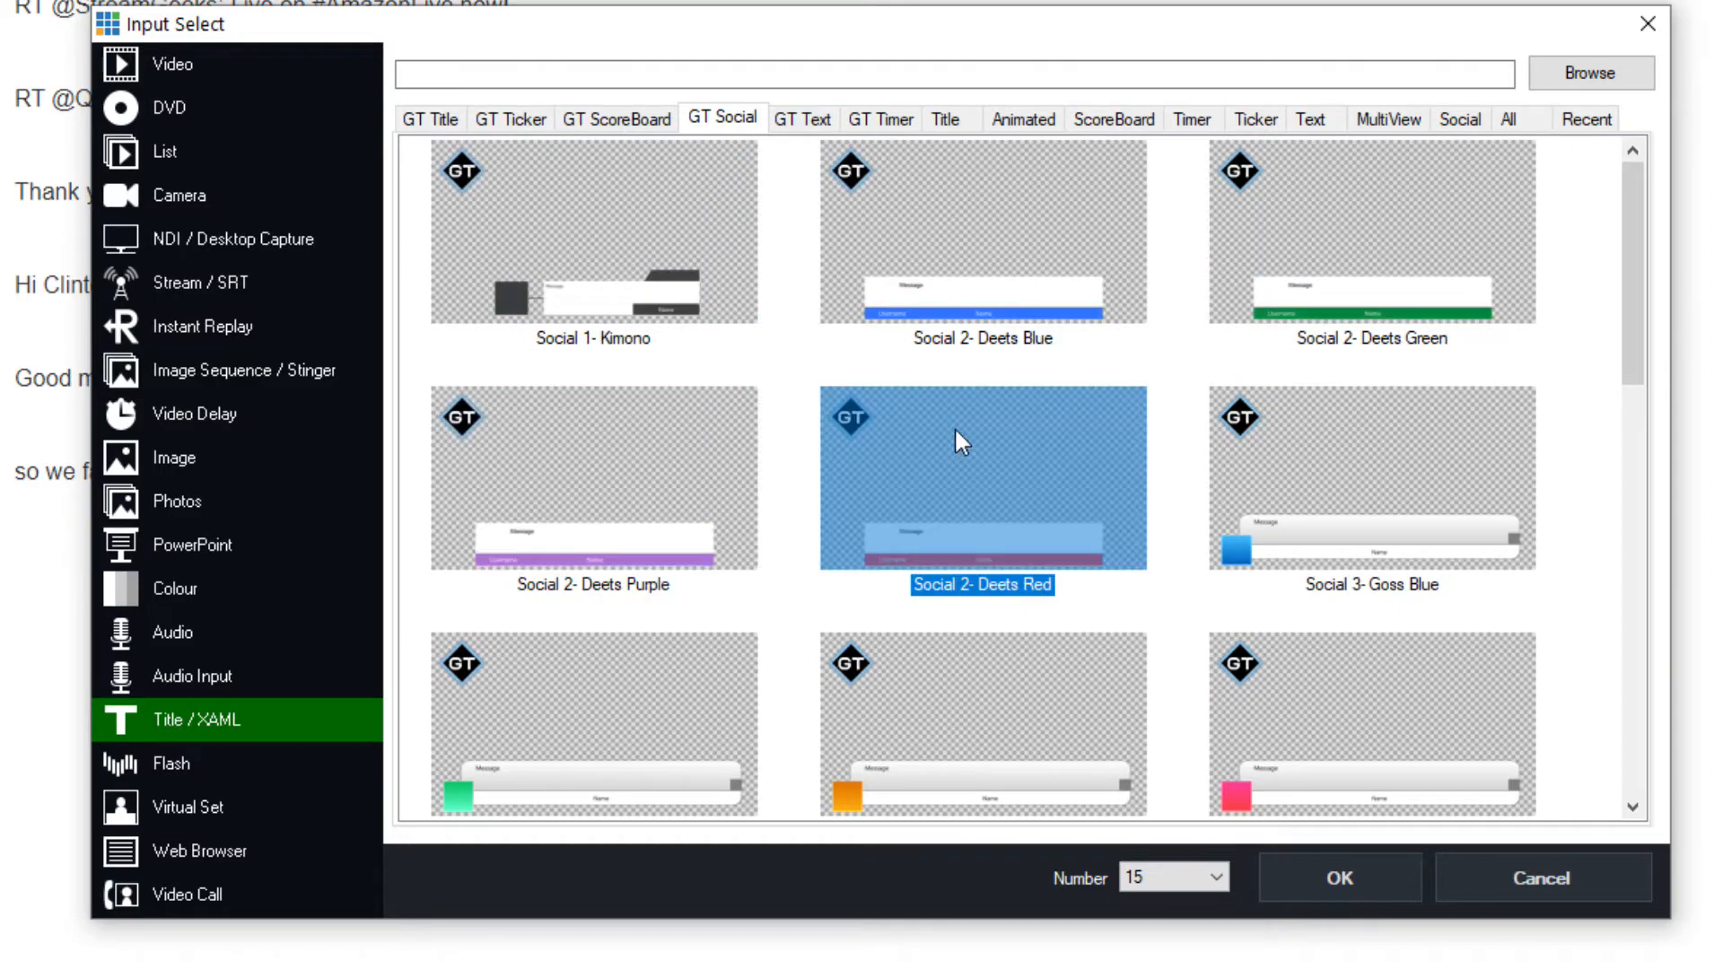
left_click(1367, 454)
scroll(1365, 454, "down", 10)
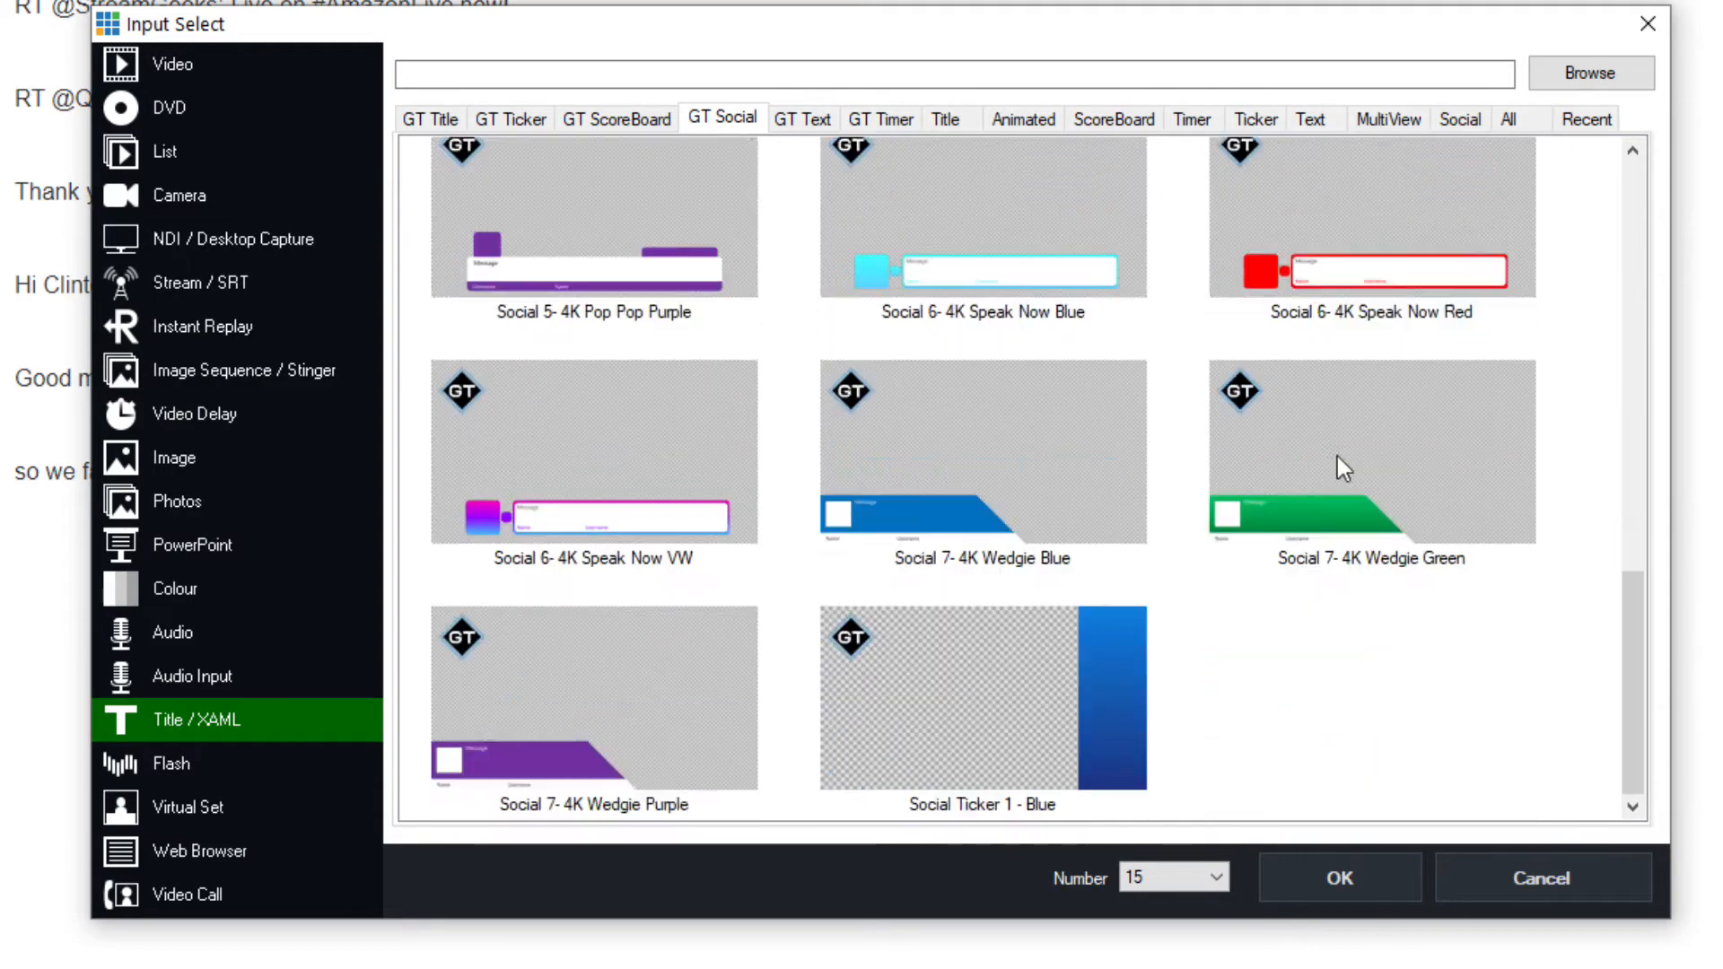
left_click(1061, 634)
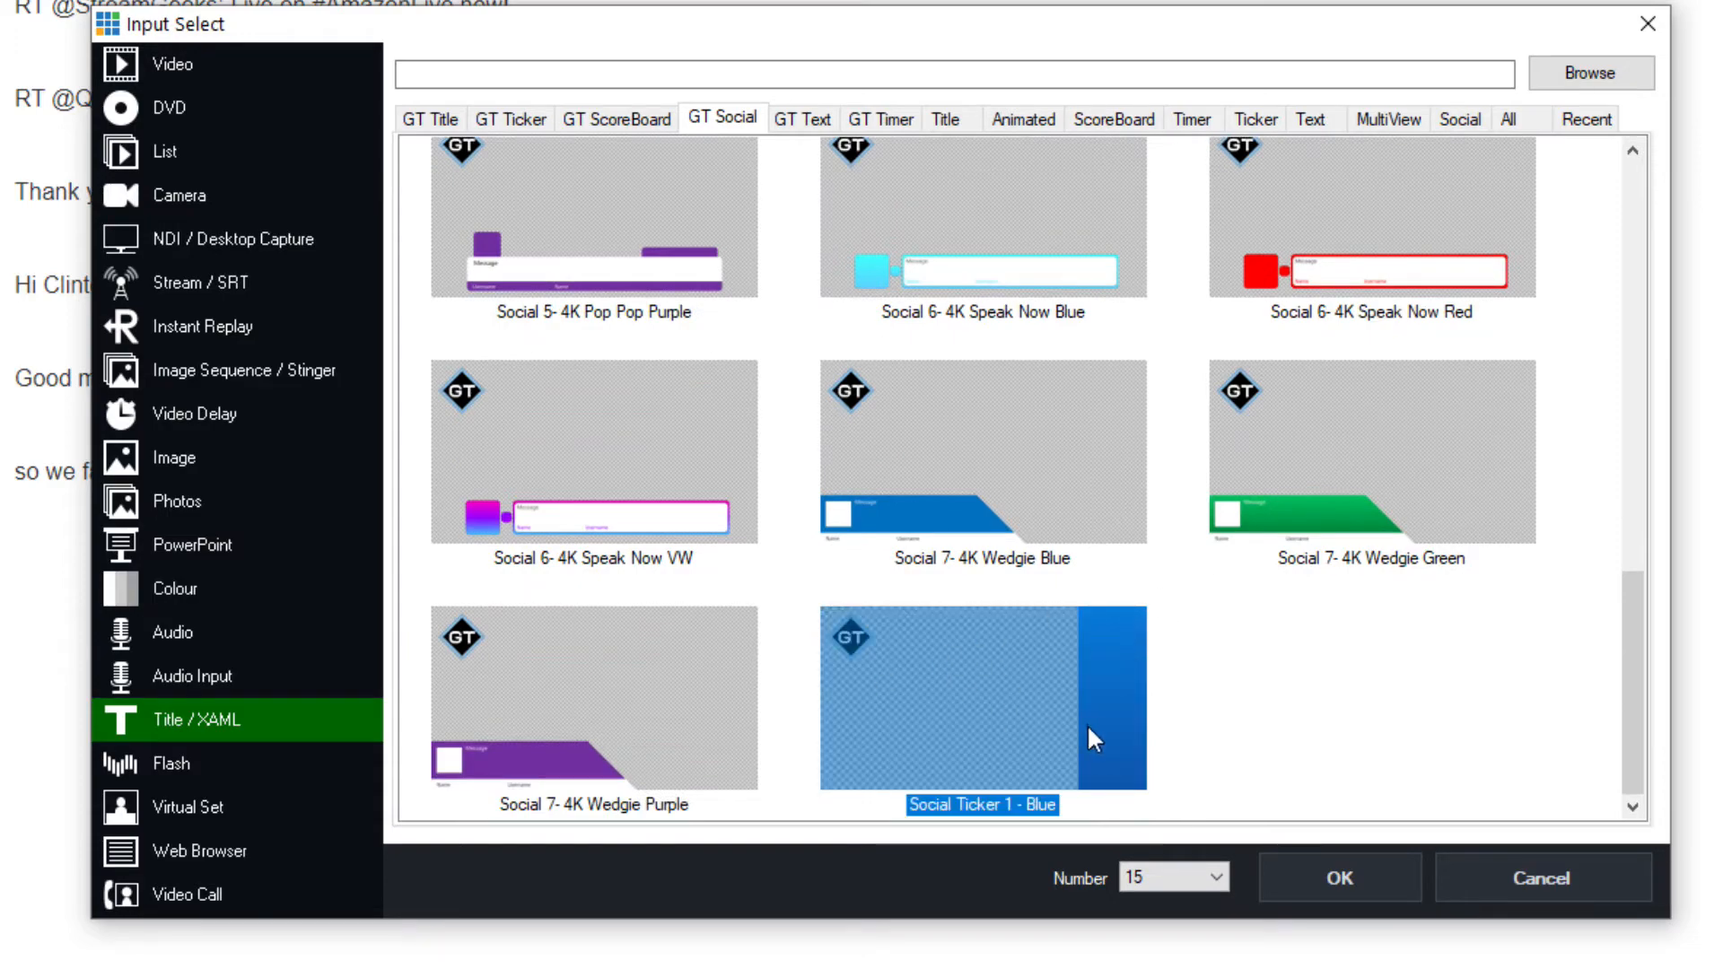
scroll(1048, 713, "up", 5)
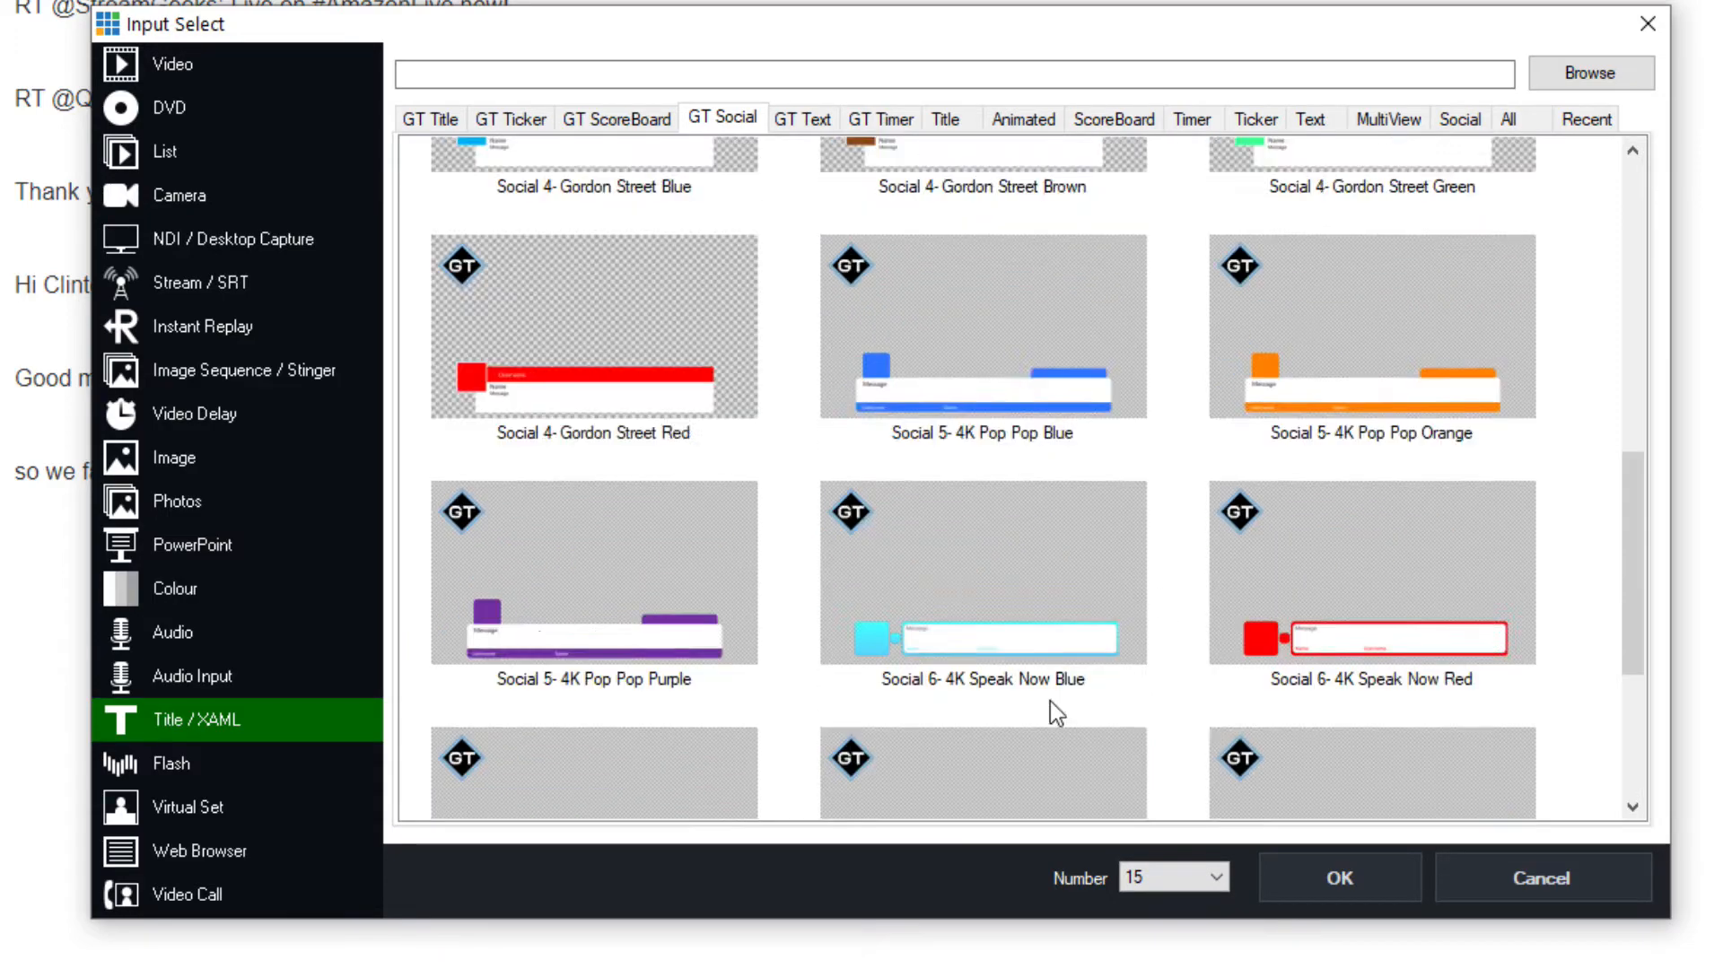
left_click(507, 512)
left_click(1052, 496)
scroll(1063, 512, "up", 3)
scroll(1077, 512, "down", 1)
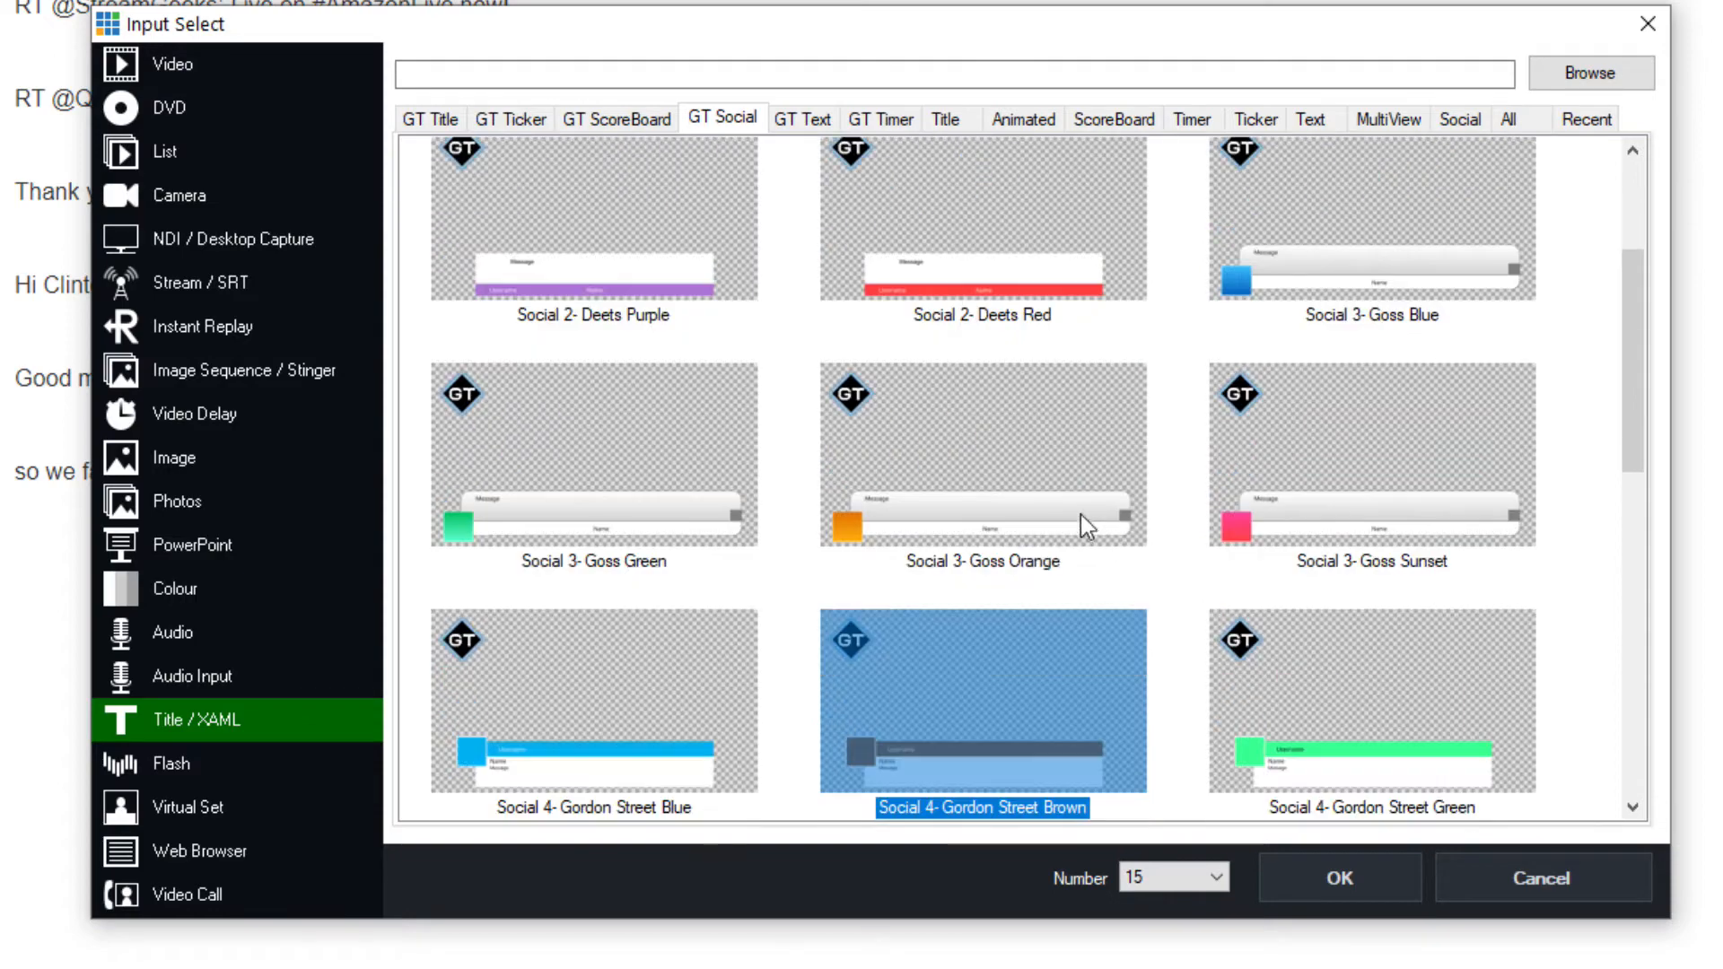
Add the Social 3- Goss Orange title template as a new input
left_click(1077, 512)
double_click(953, 492)
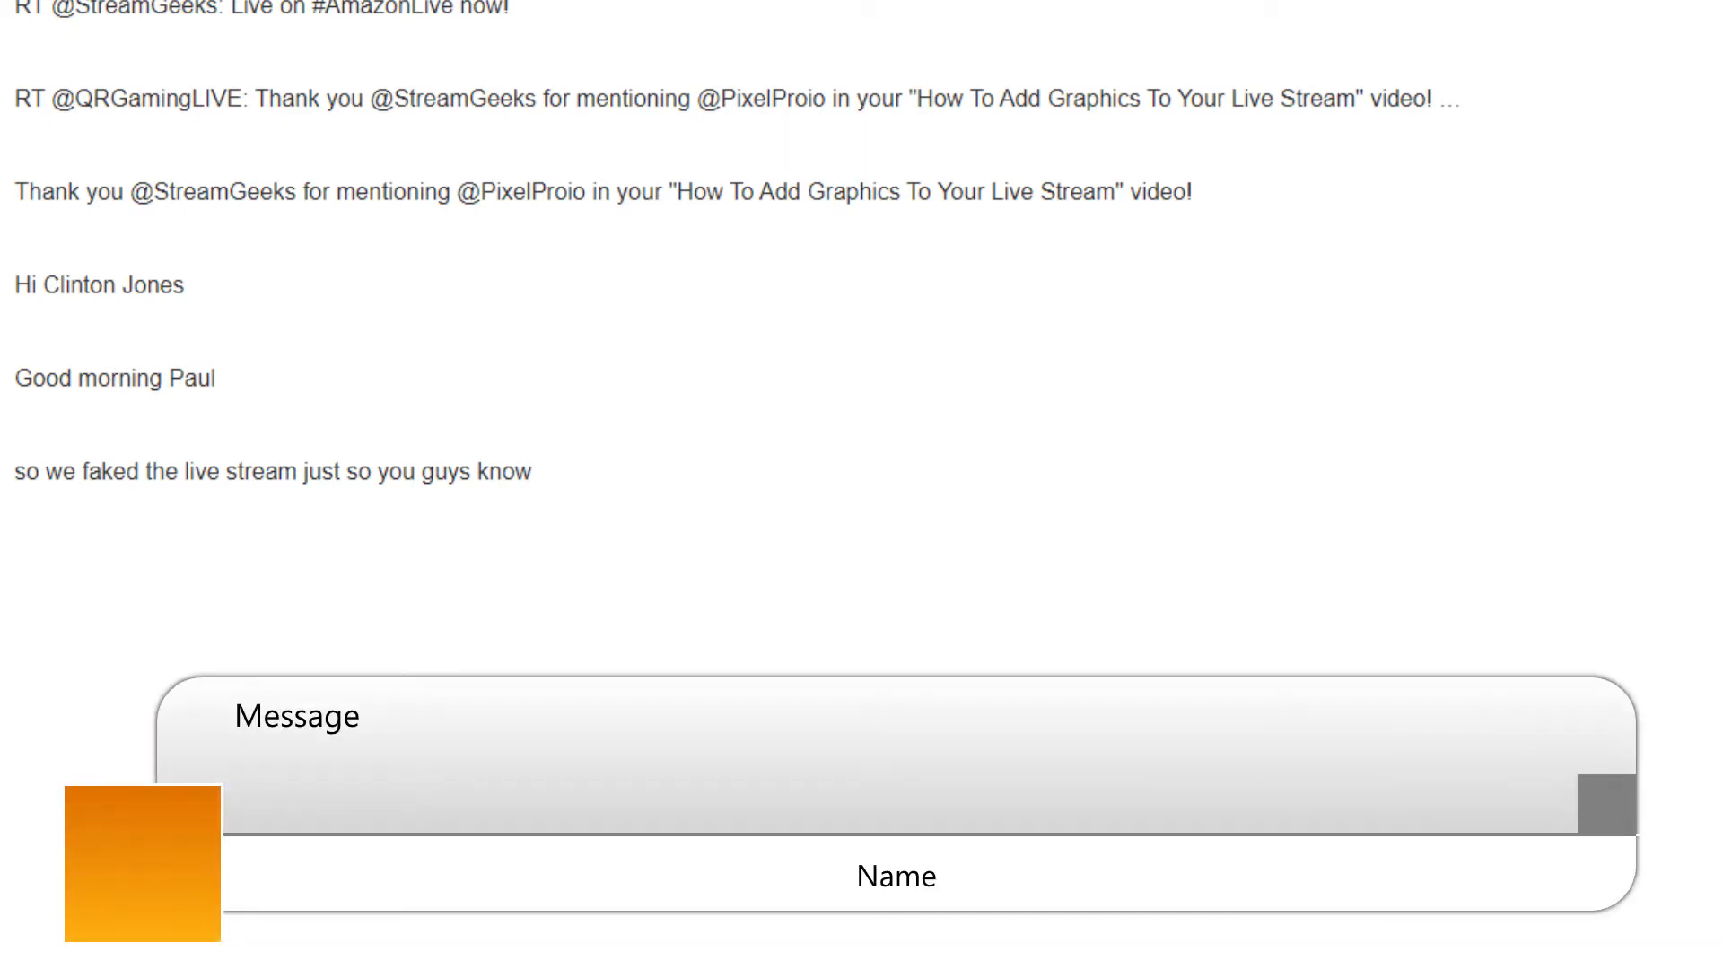
Set the vMix Social title to Social 3- Goss Orange.gtzip, triggering Overlay3
key("alt+Tab")
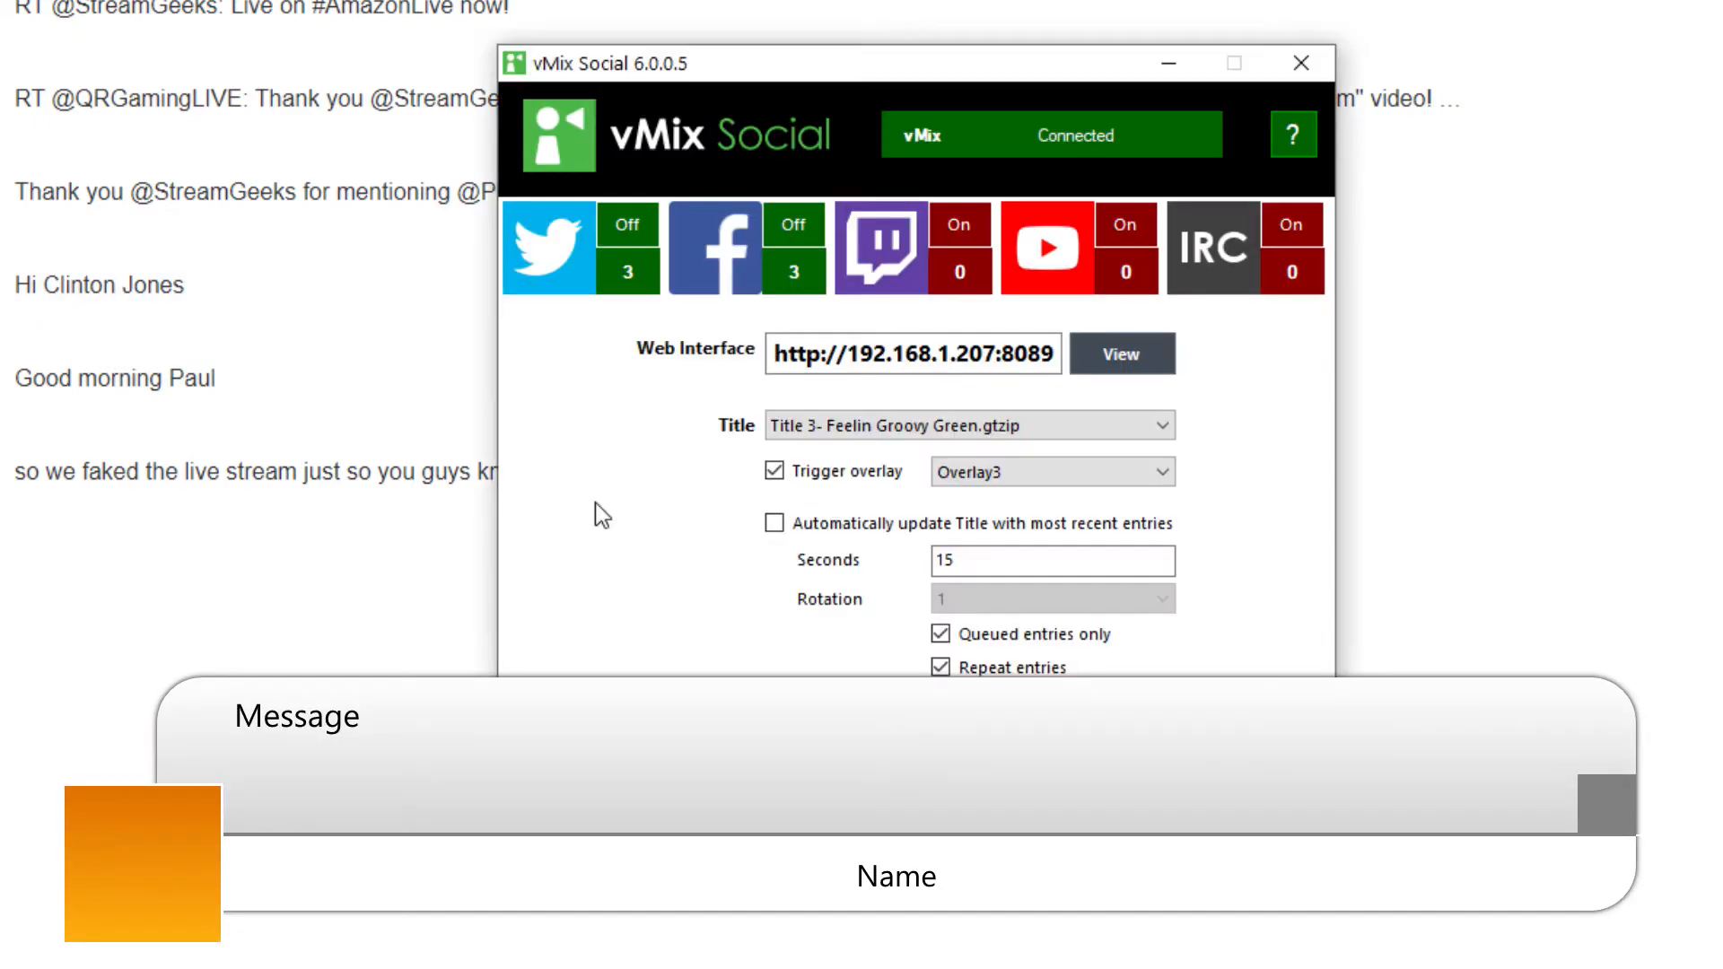
left_click(940, 421)
left_click(942, 427)
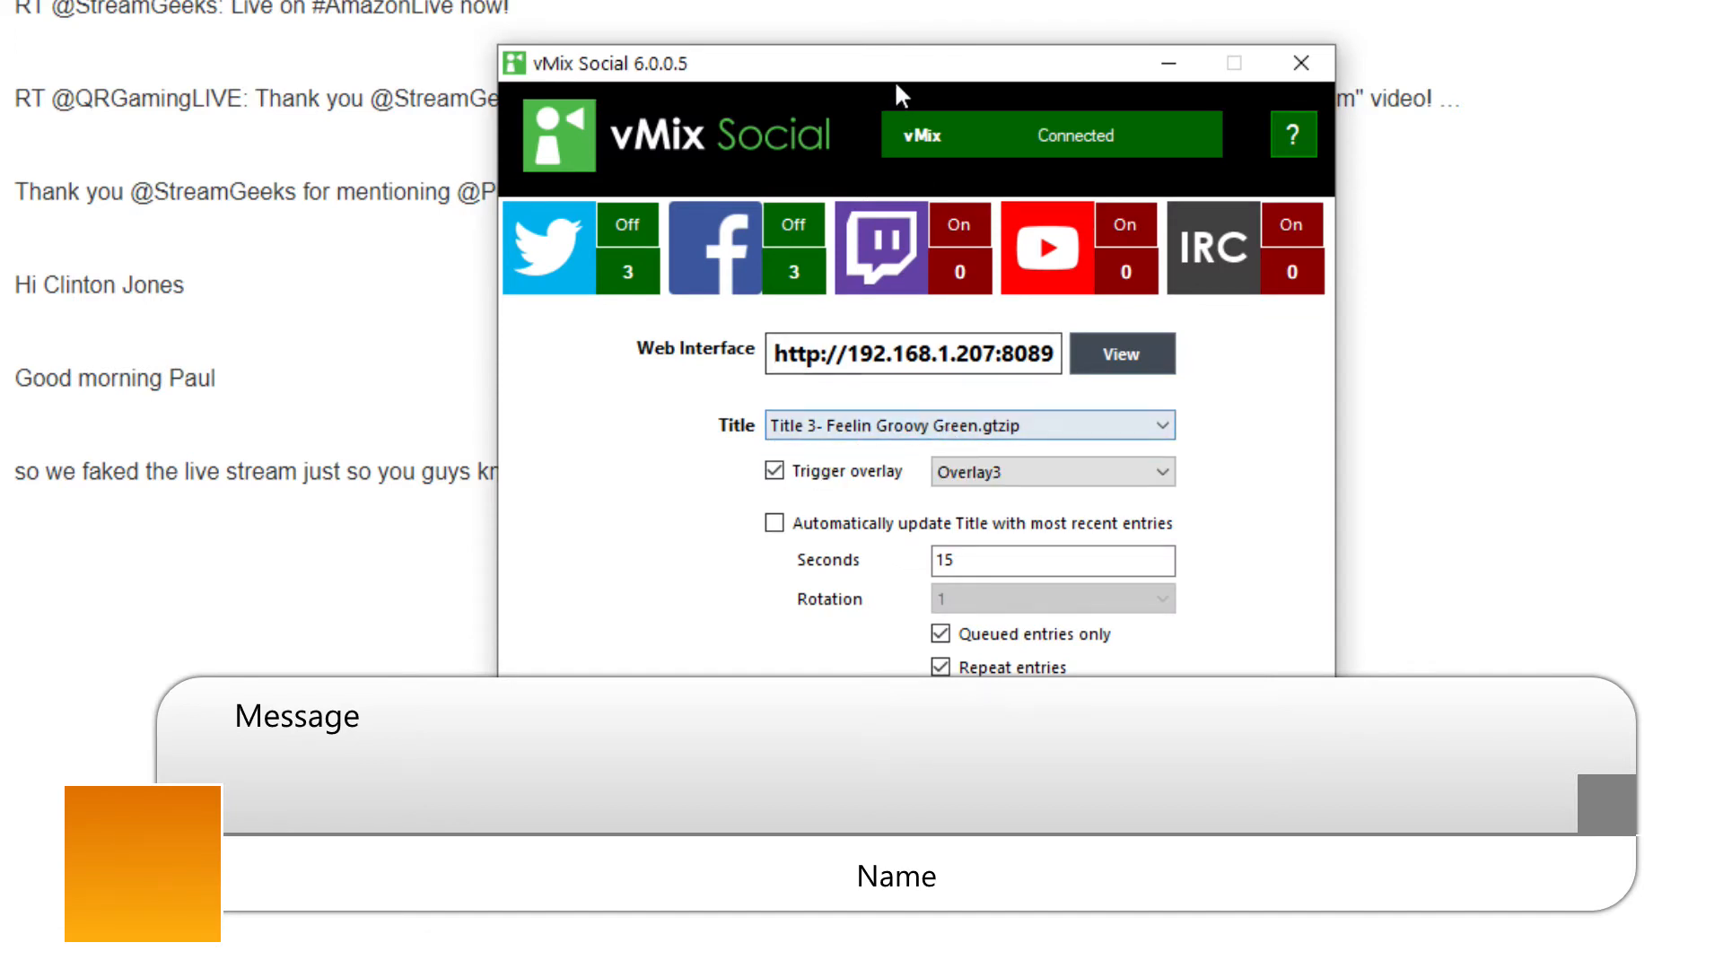
left_click_drag(896, 79, 893, 33)
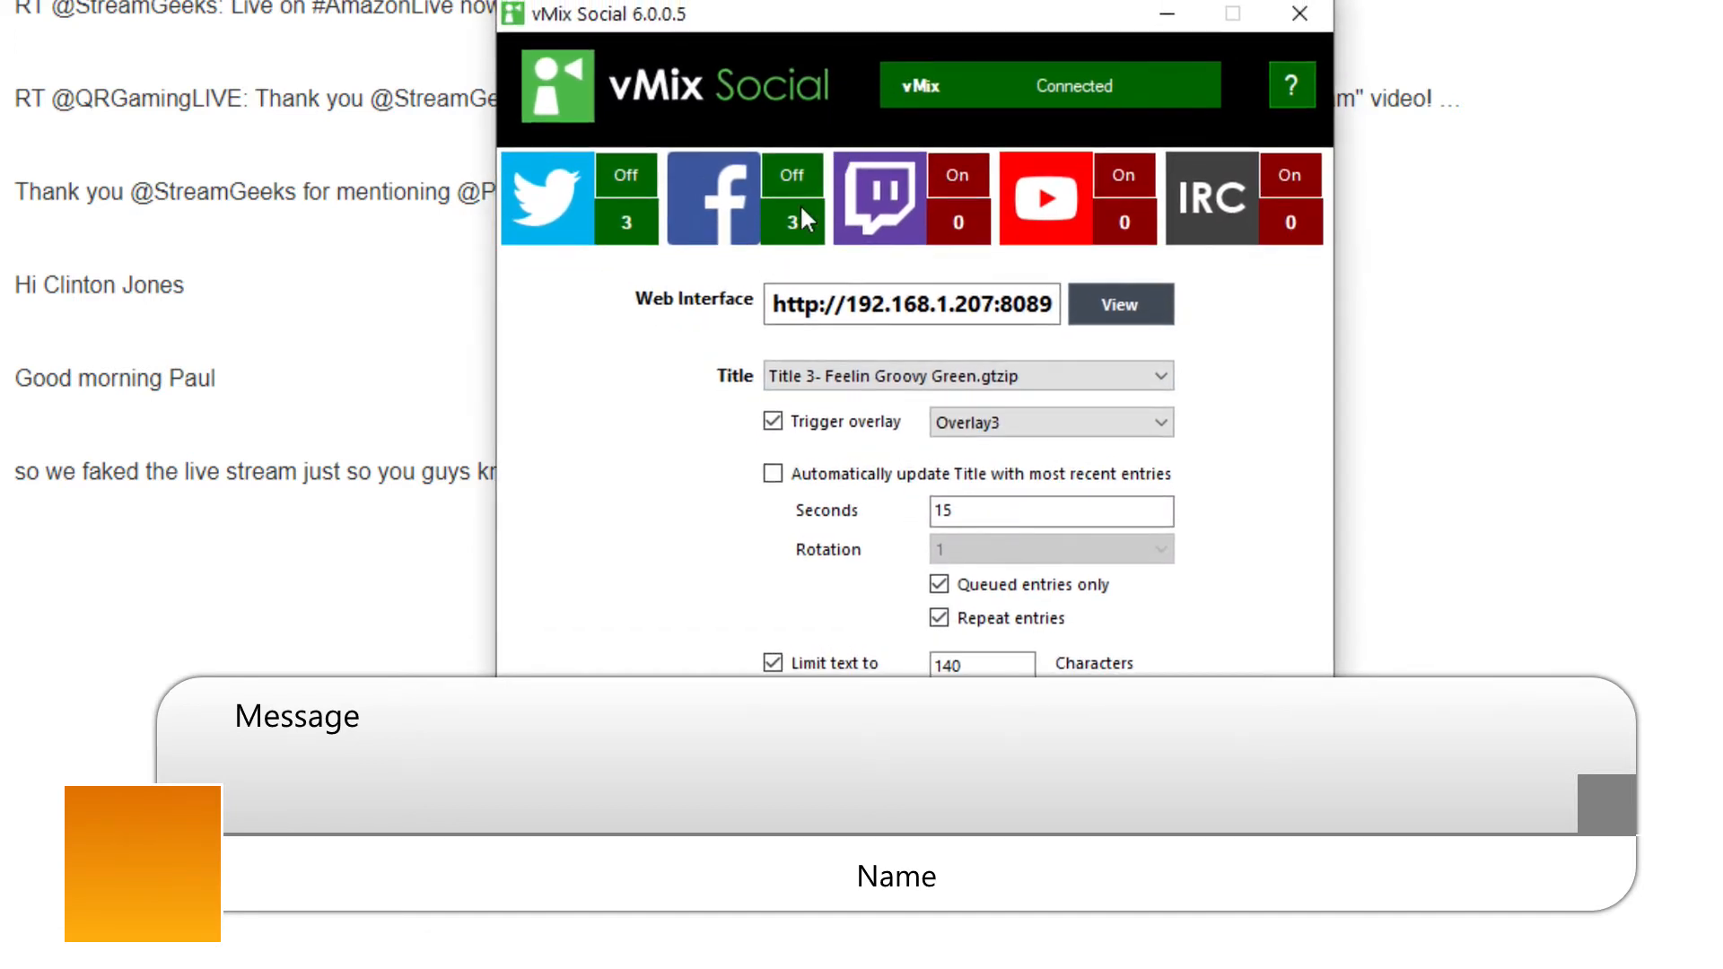
left_click(853, 377)
left_click(862, 418)
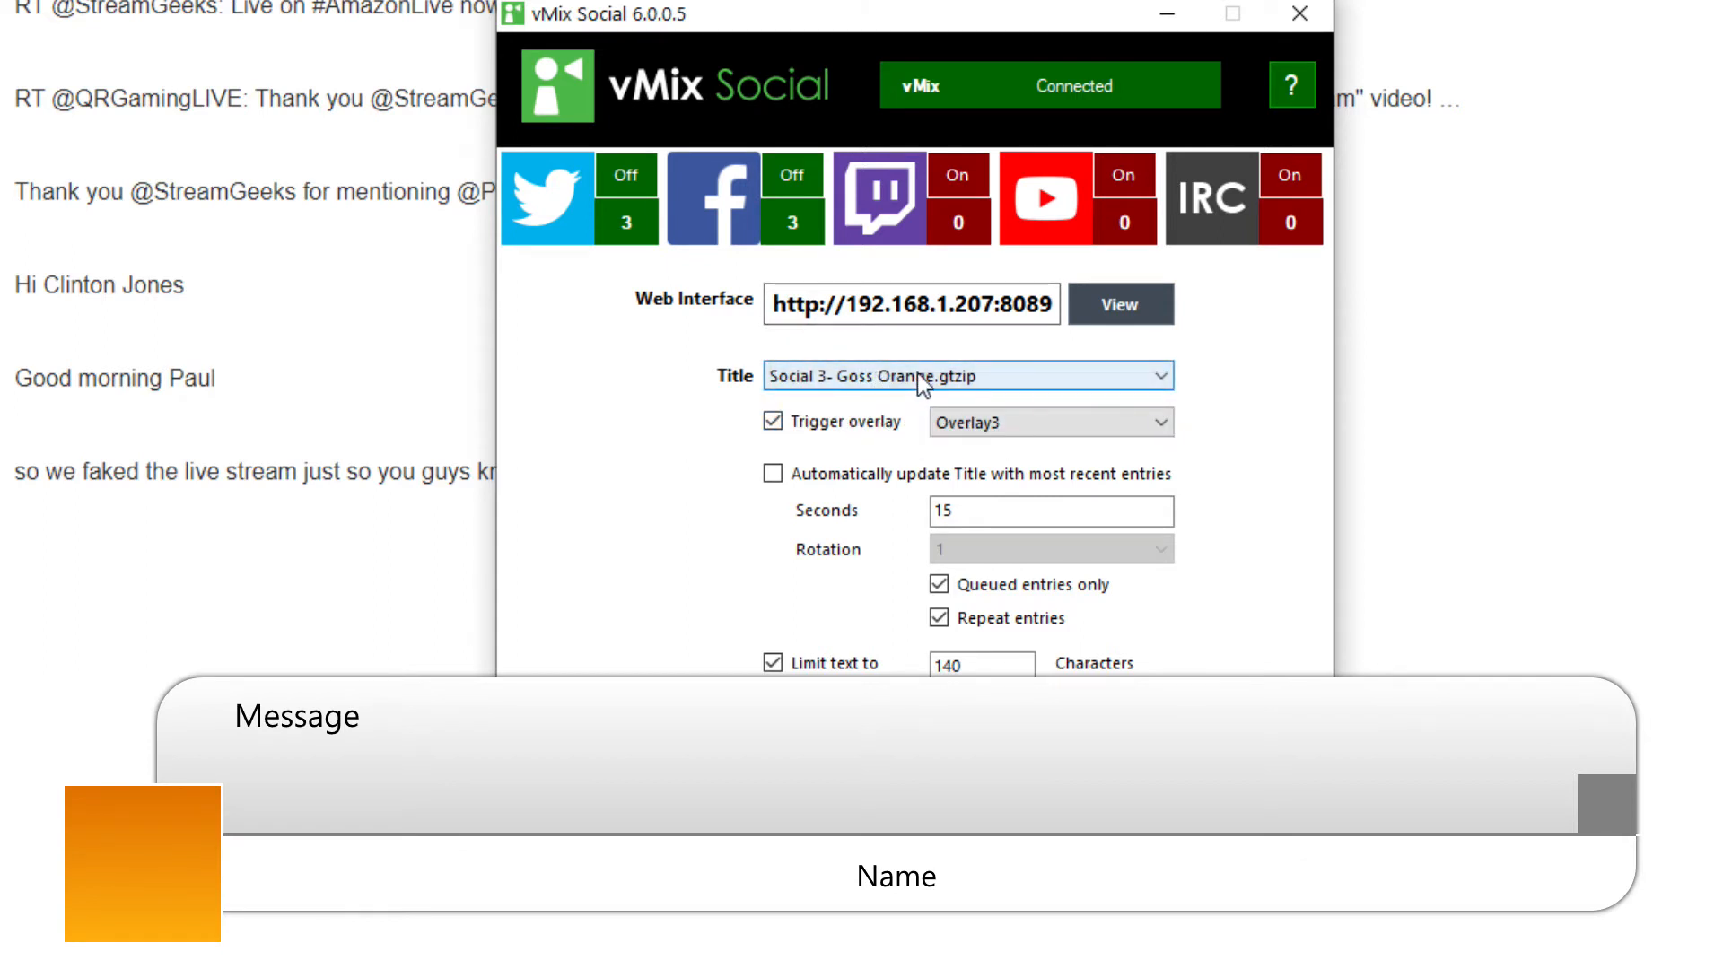
left_click(864, 375)
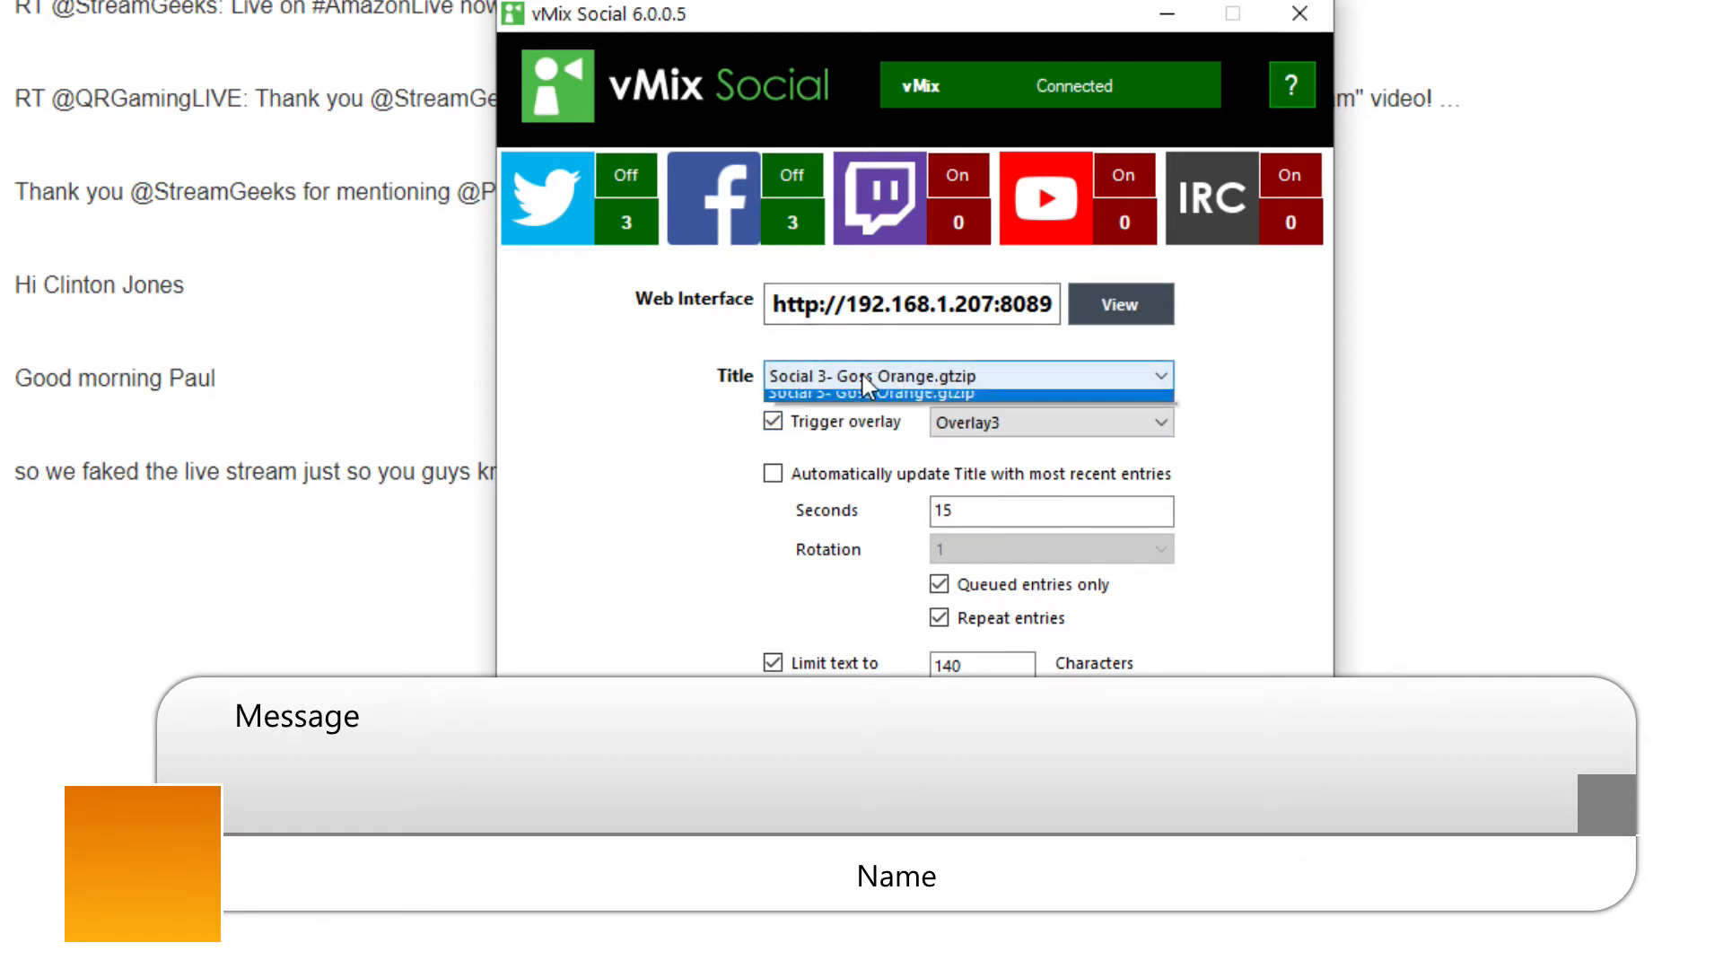
left_click(922, 384)
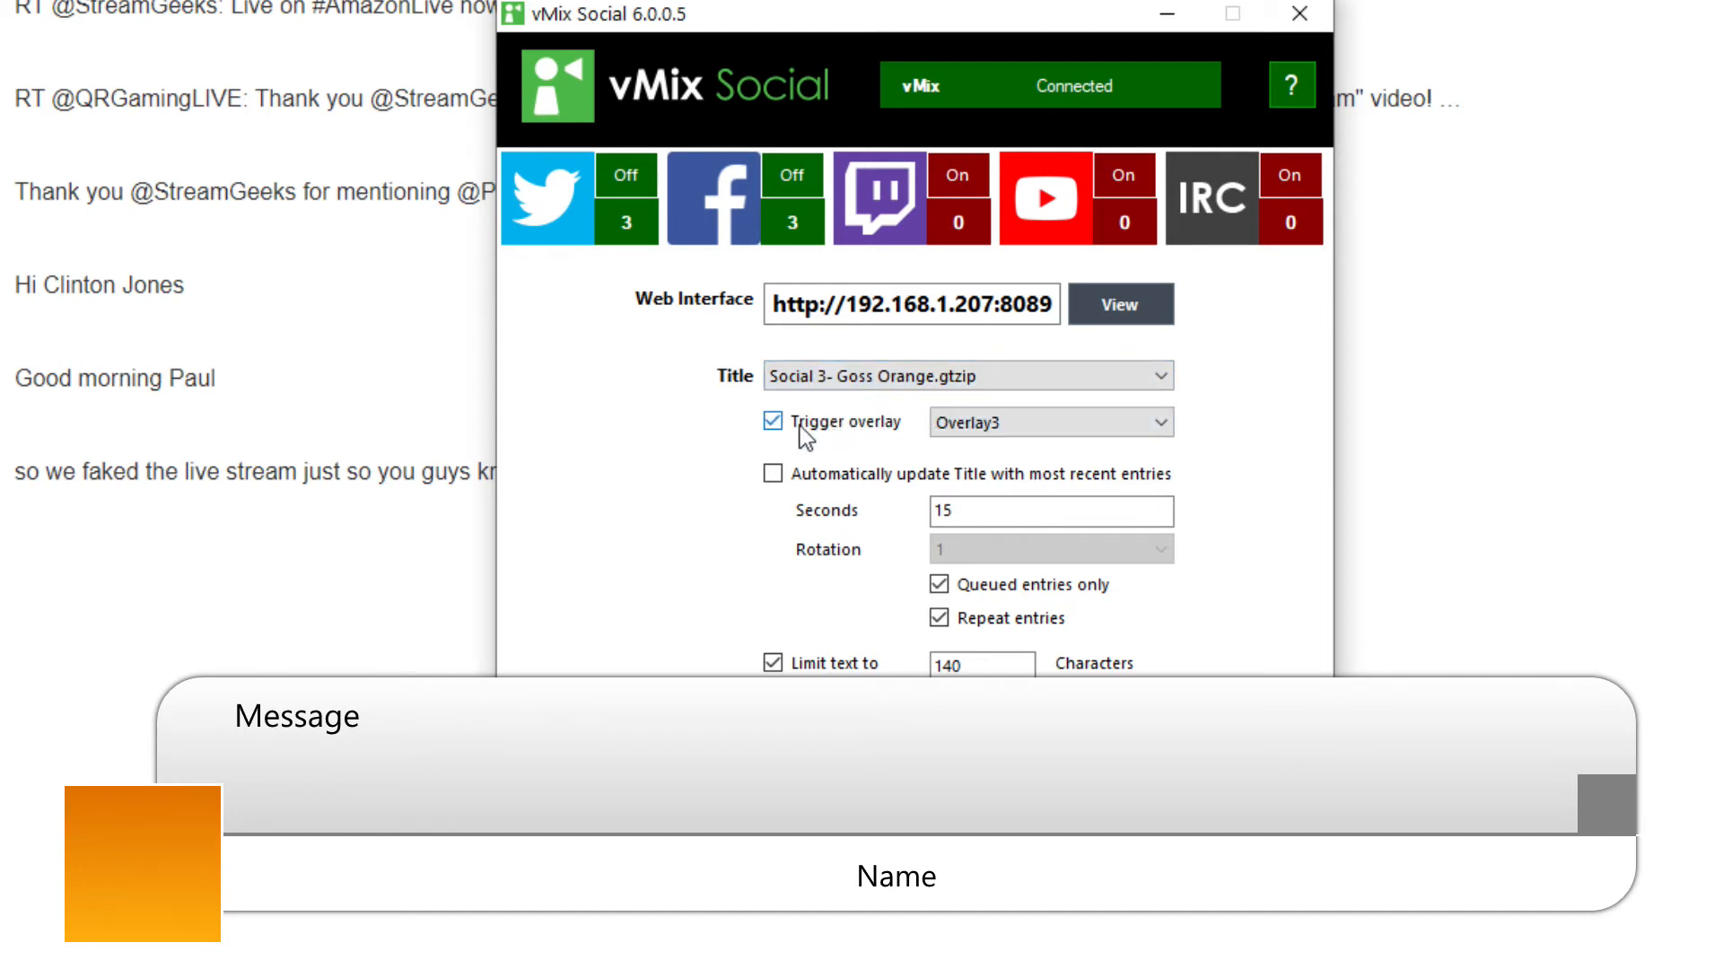
left_click(973, 420)
left_click(977, 424)
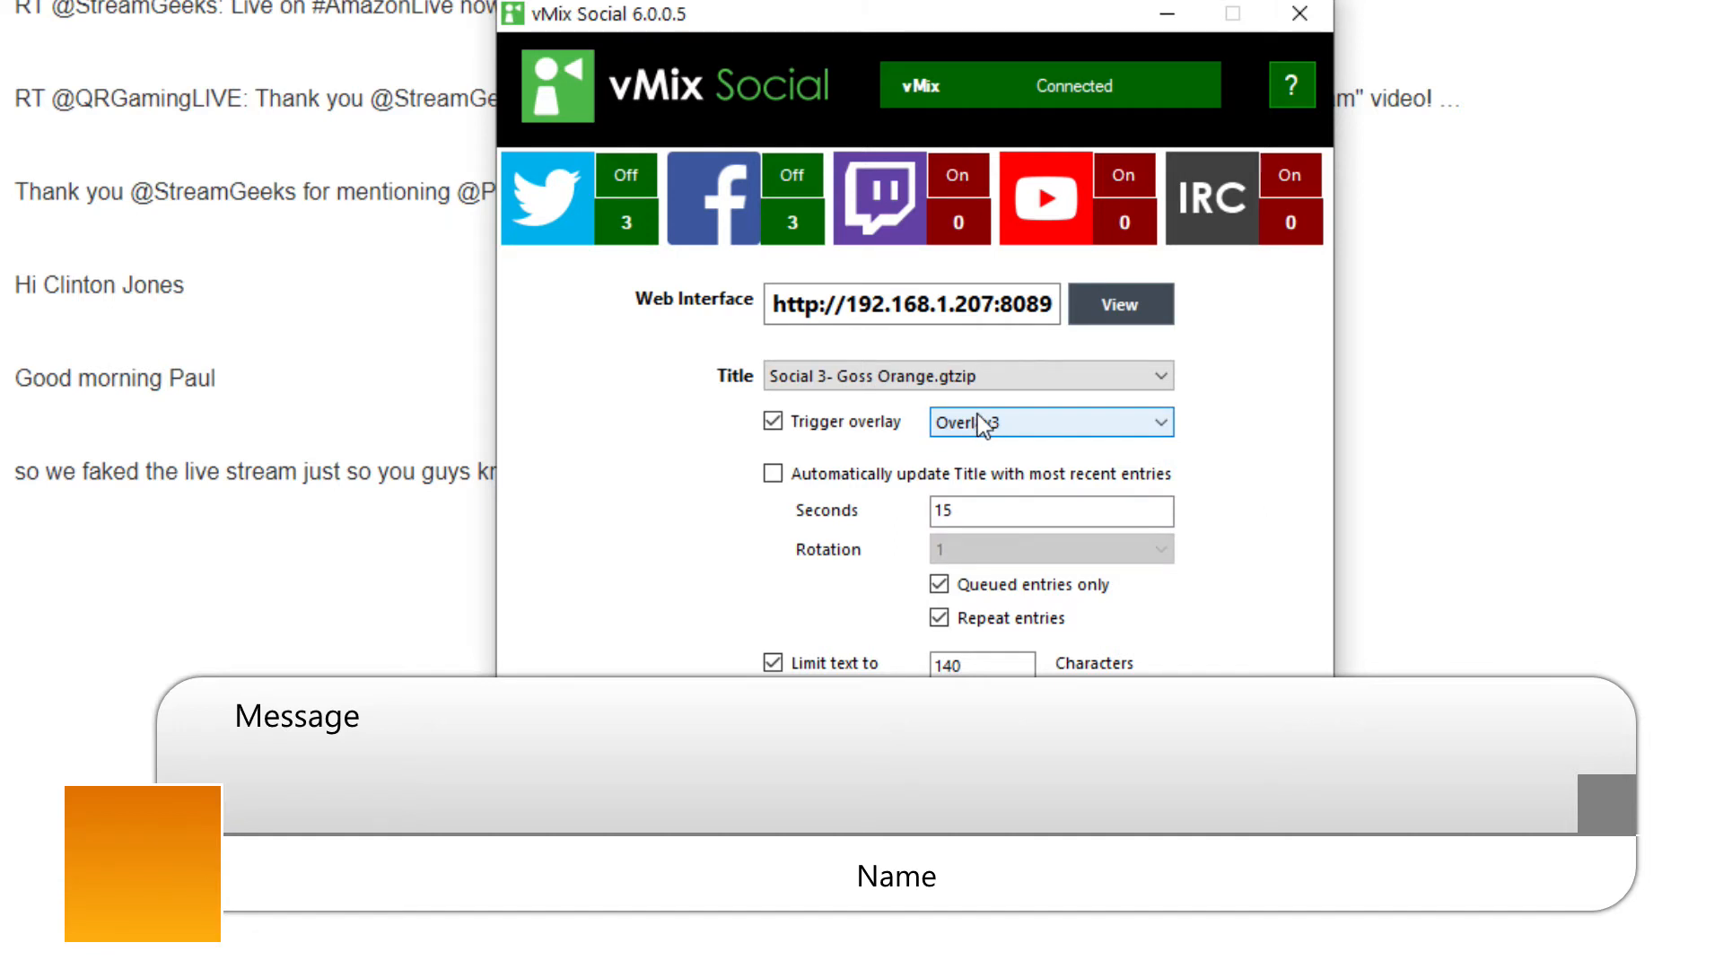
left_click(977, 415)
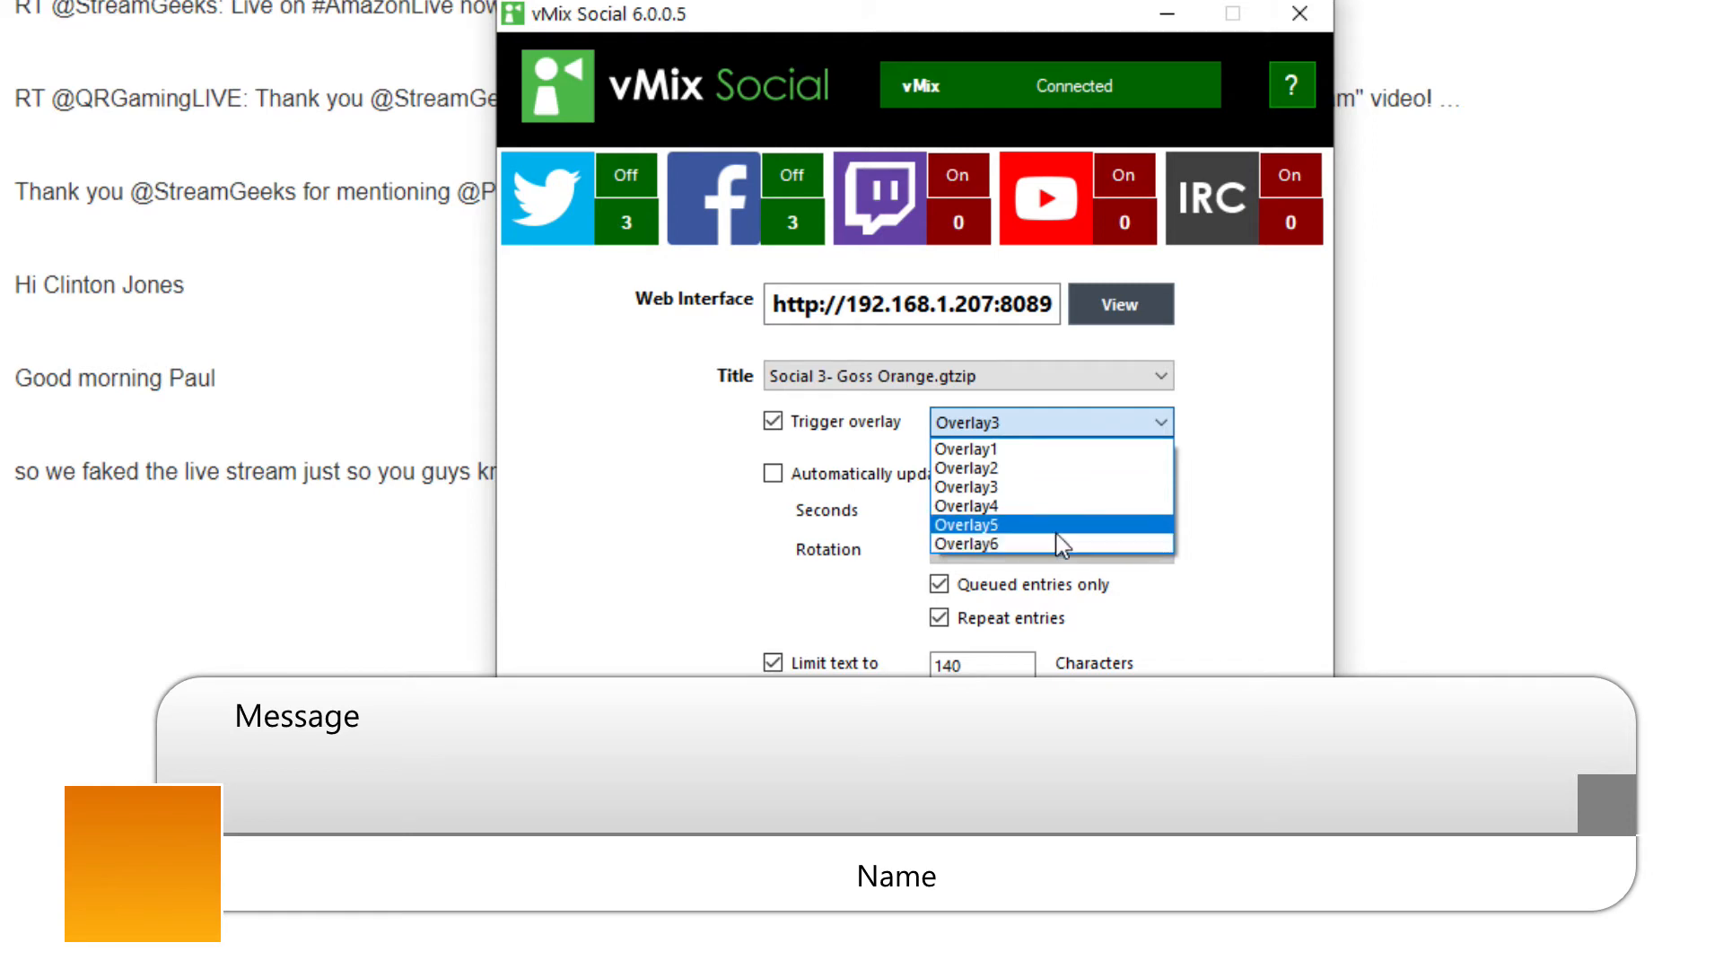
left_click(1046, 488)
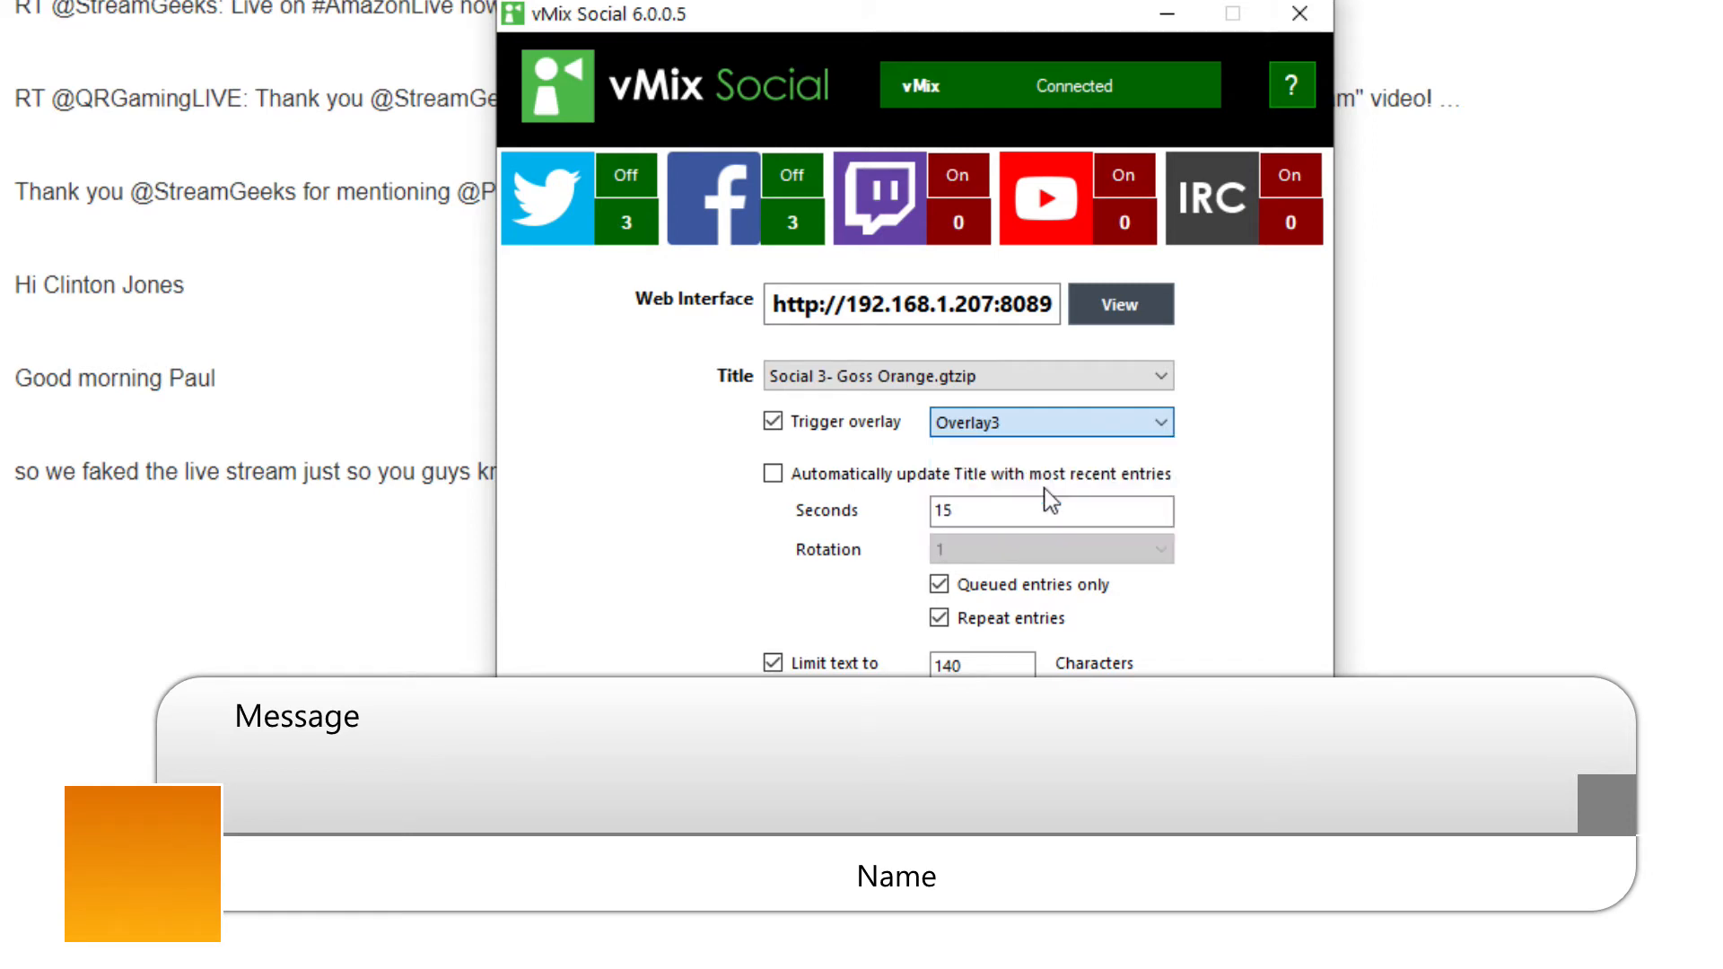
left_click(771, 419)
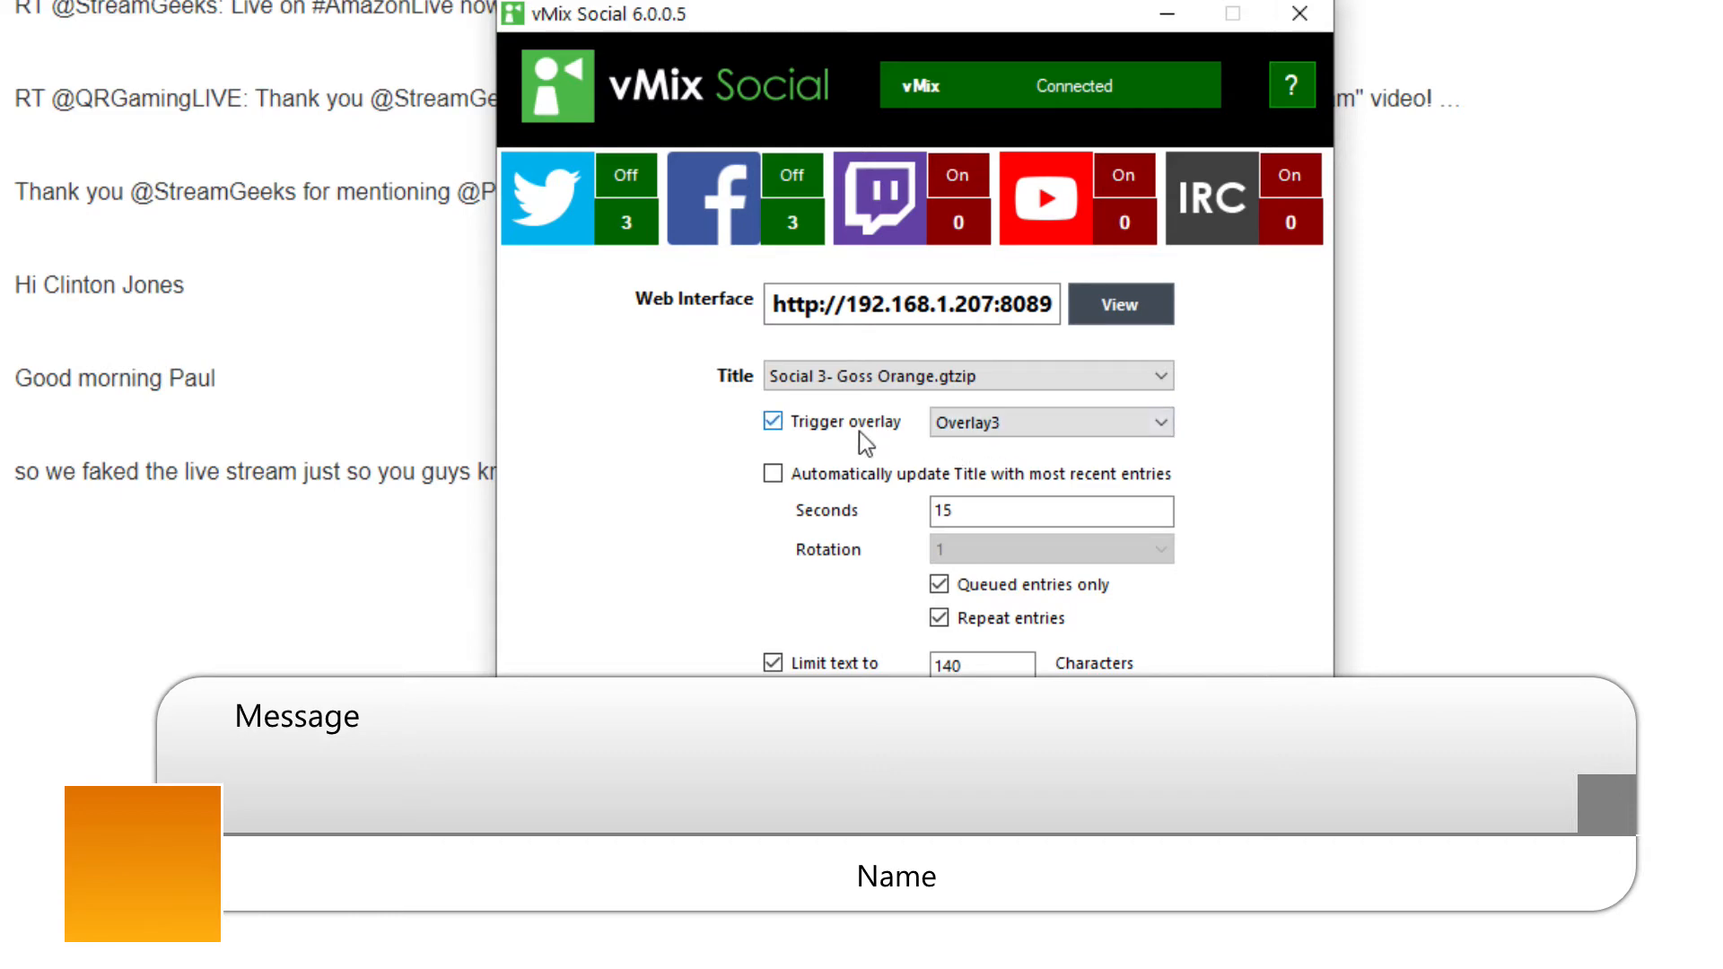
left_click(362, 605)
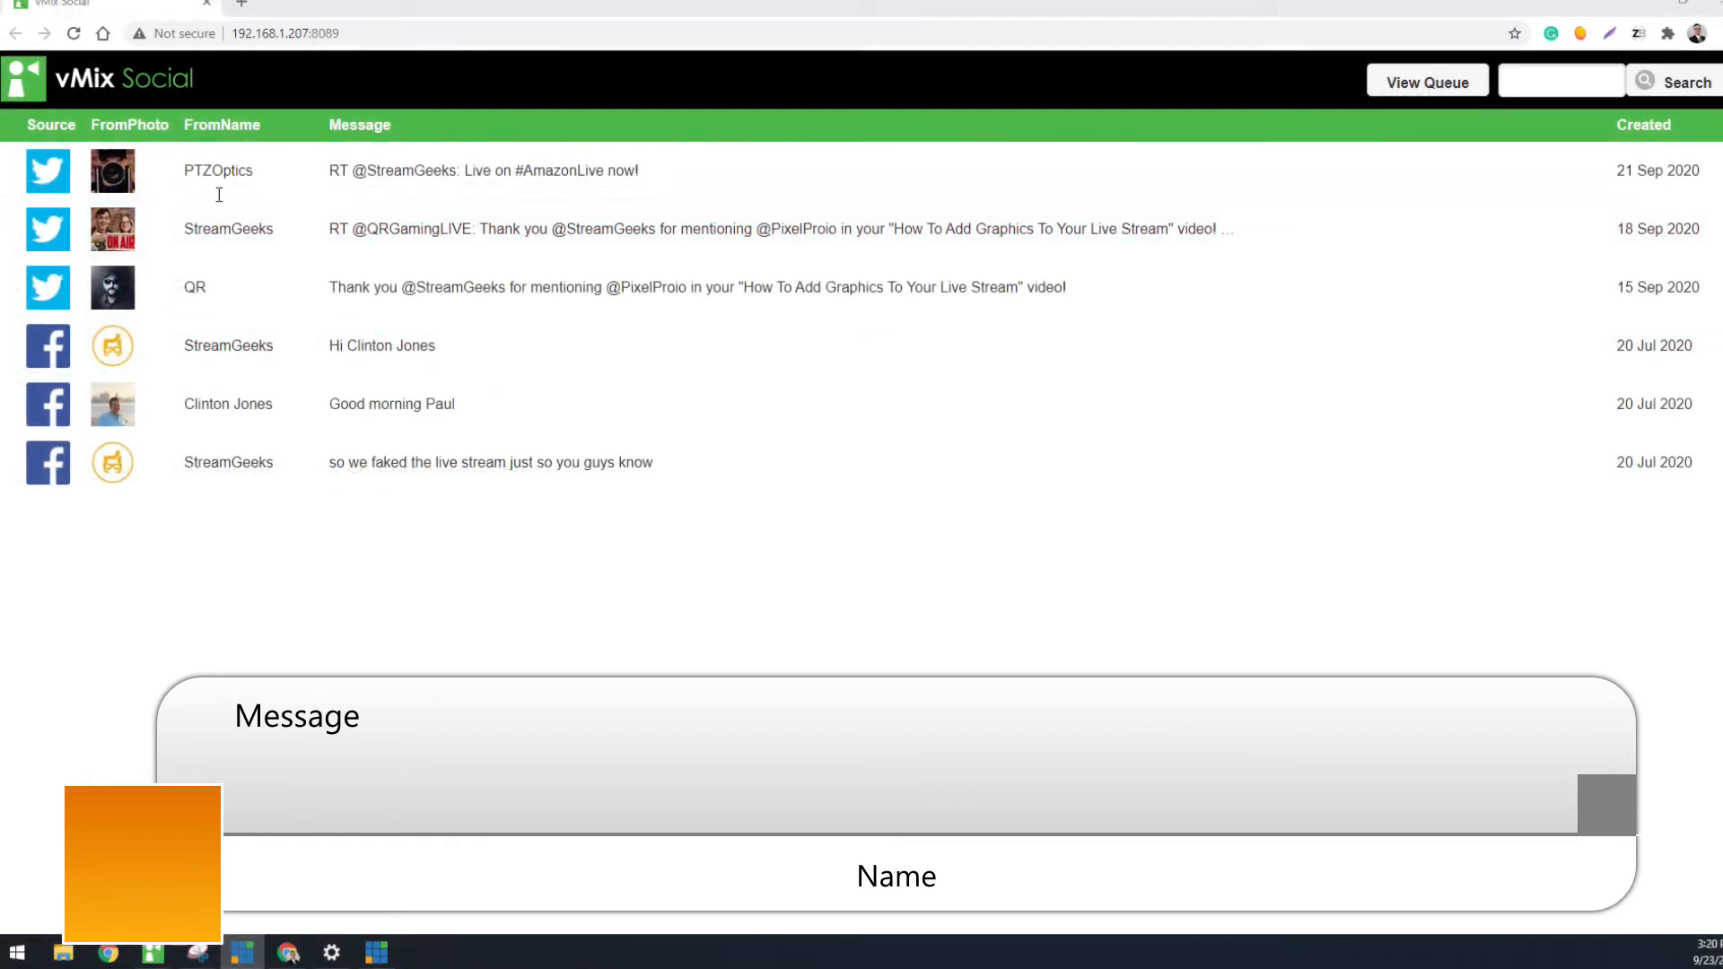
left_click(202, 23)
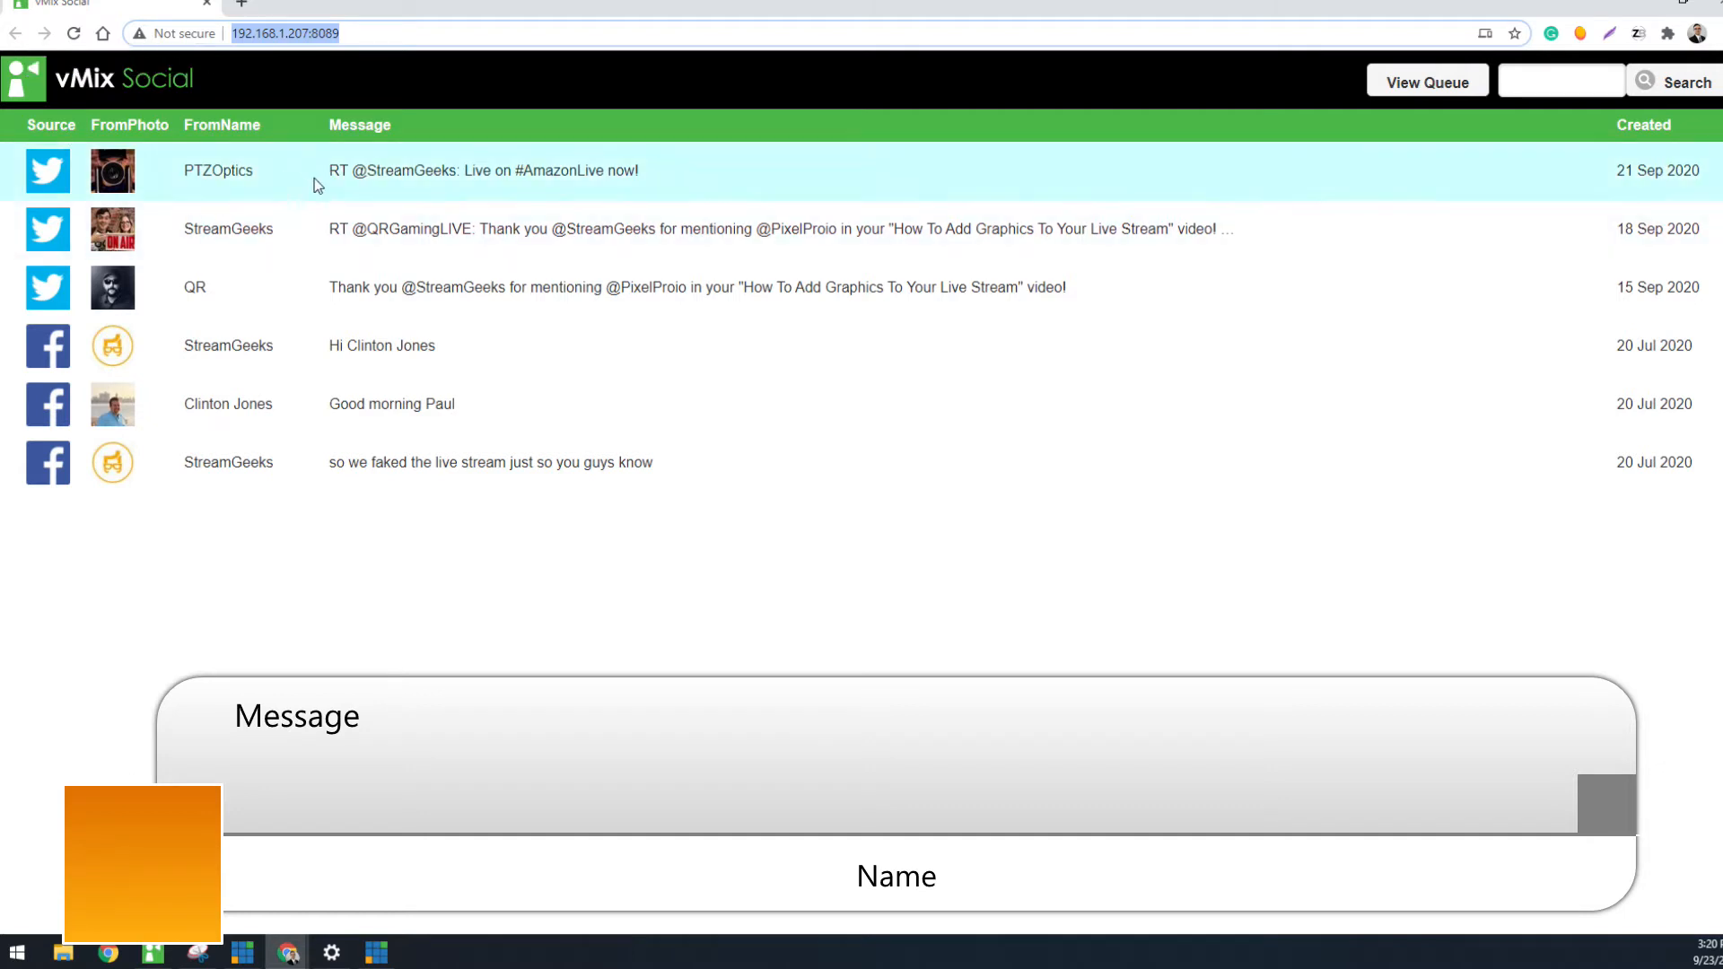
left_click(448, 326)
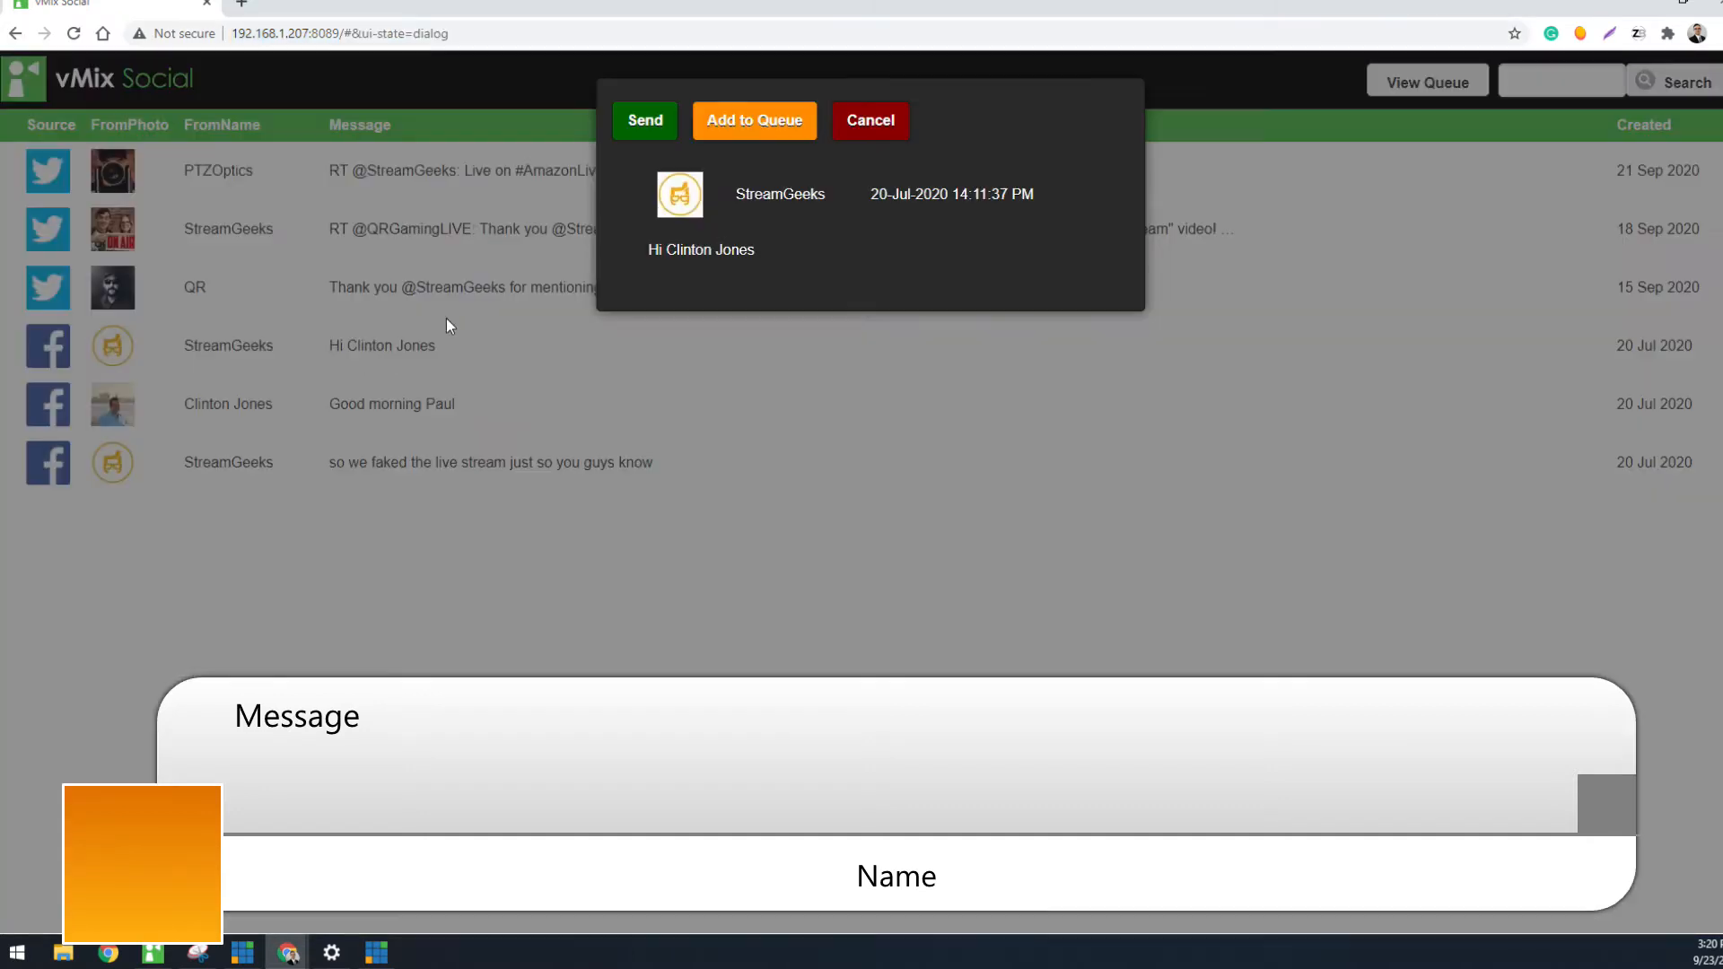
left_click(656, 125)
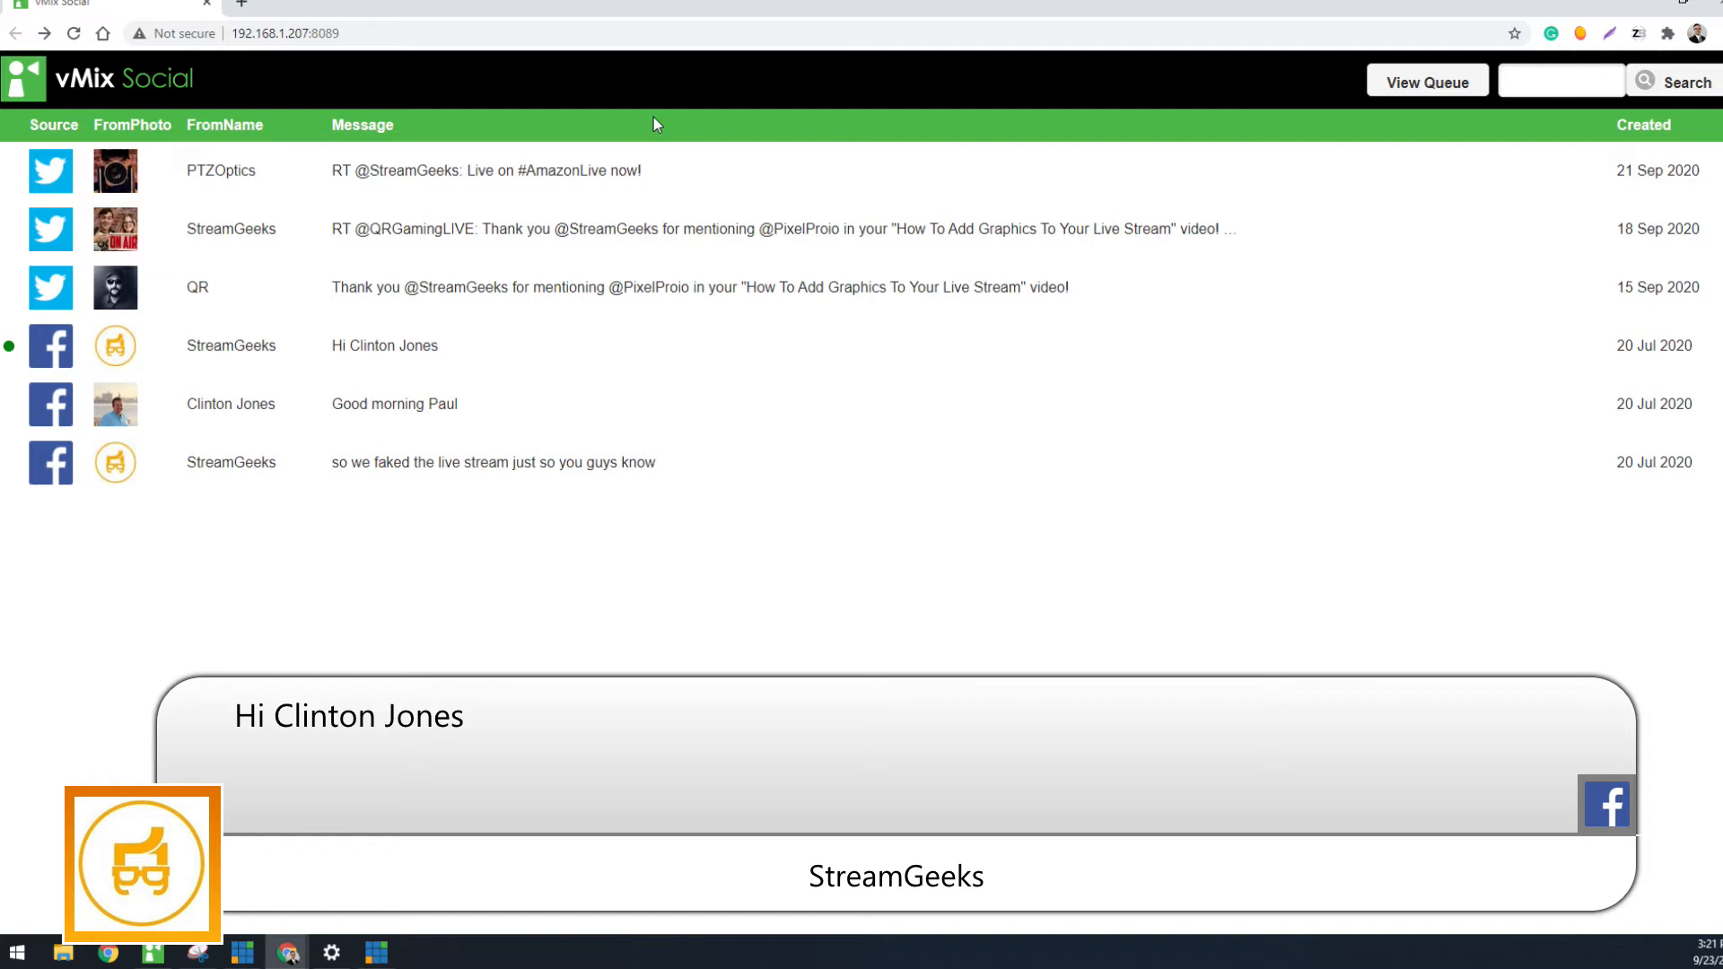
Turn off Trigger overlay in vMix Social and send the StreamGeeks retweet about adding graphics to the title
left_click(153, 953)
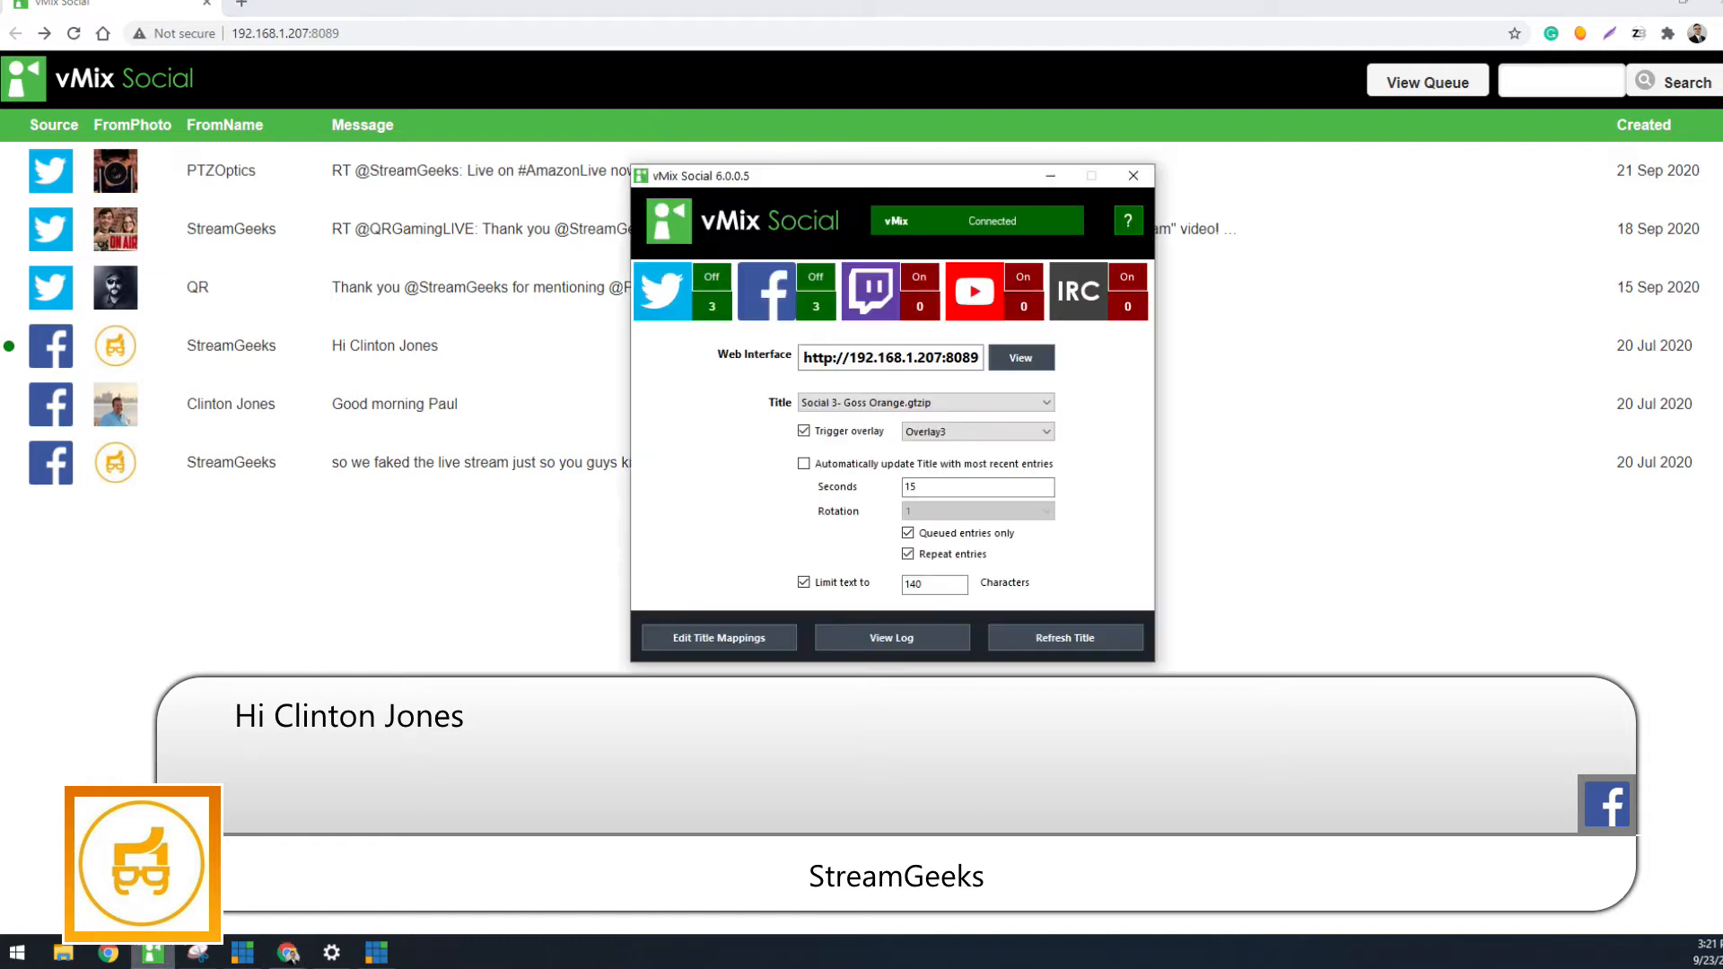
left_click(852, 431)
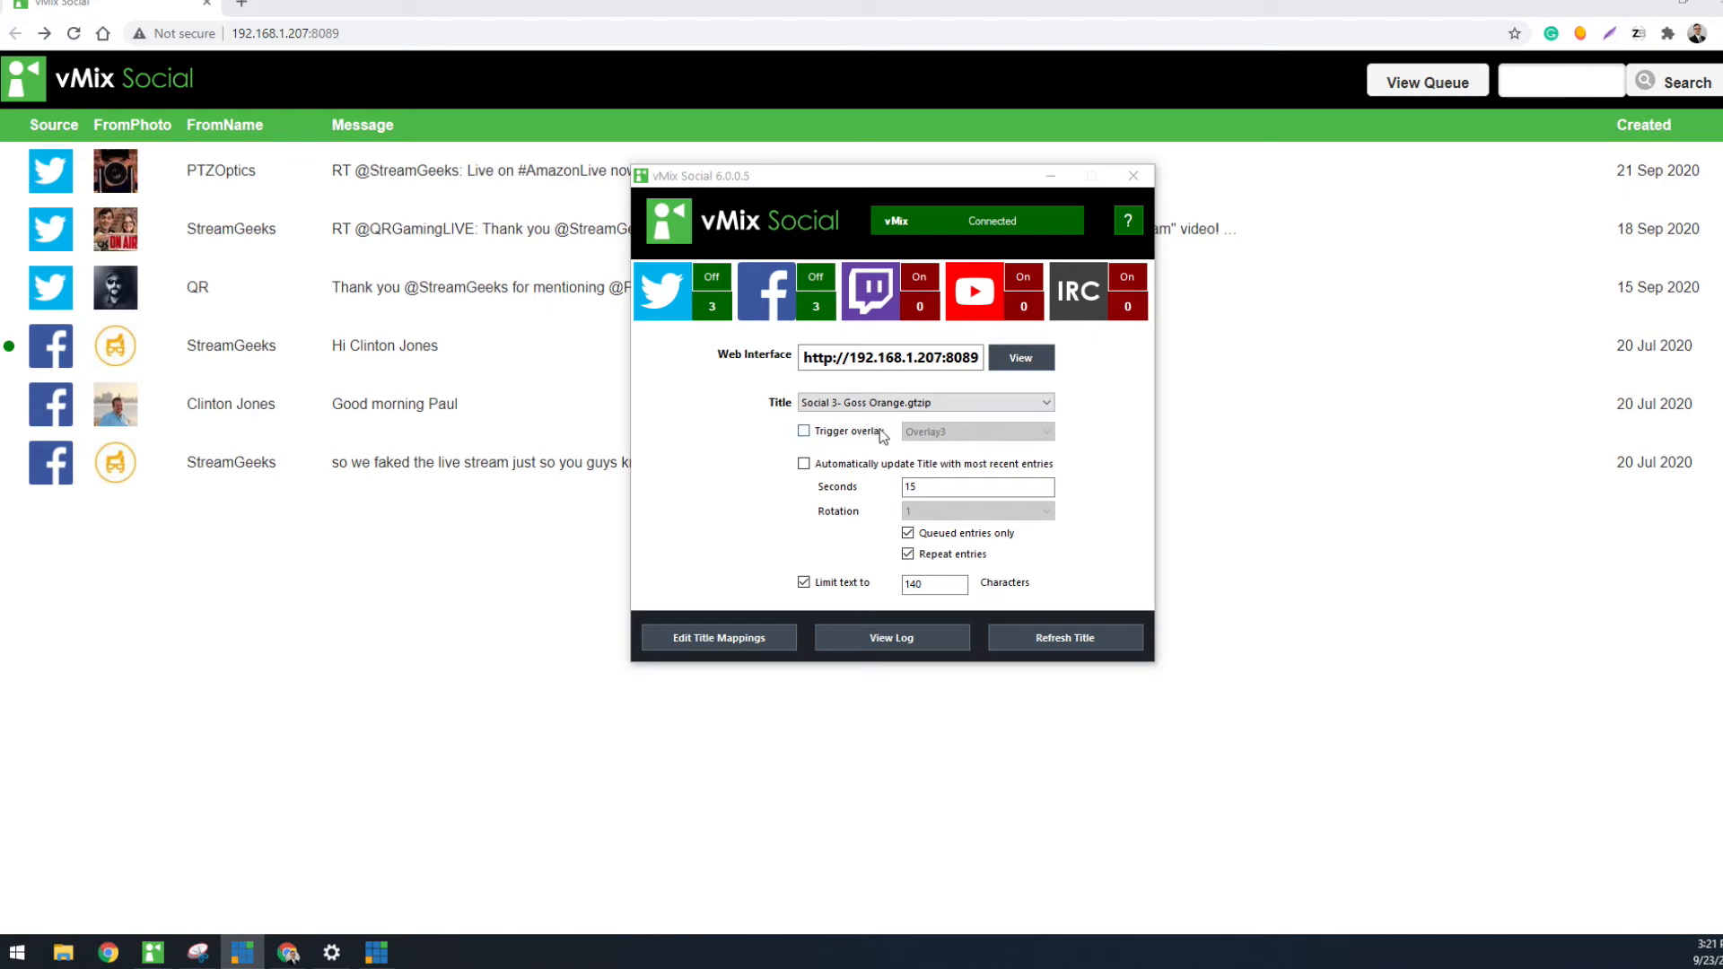
left_click(584, 242)
left_click(634, 120)
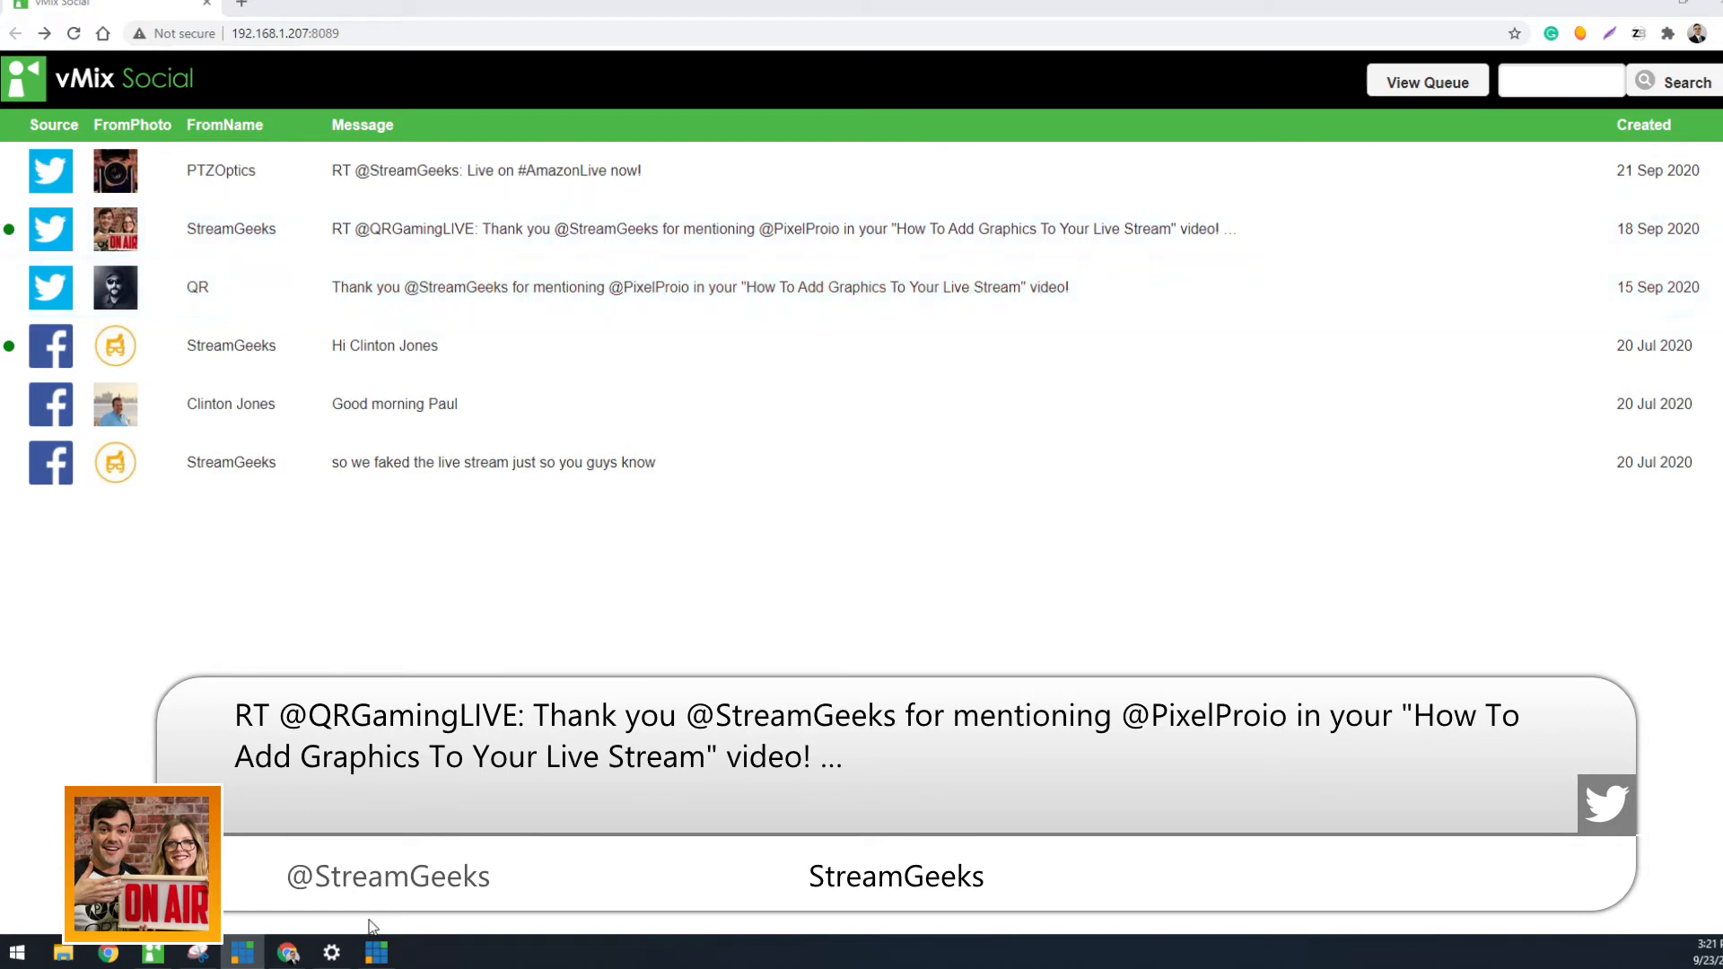
Re-enable the Trigger overlay option in the vMix Social window
left_click(152, 953)
left_click(804, 432)
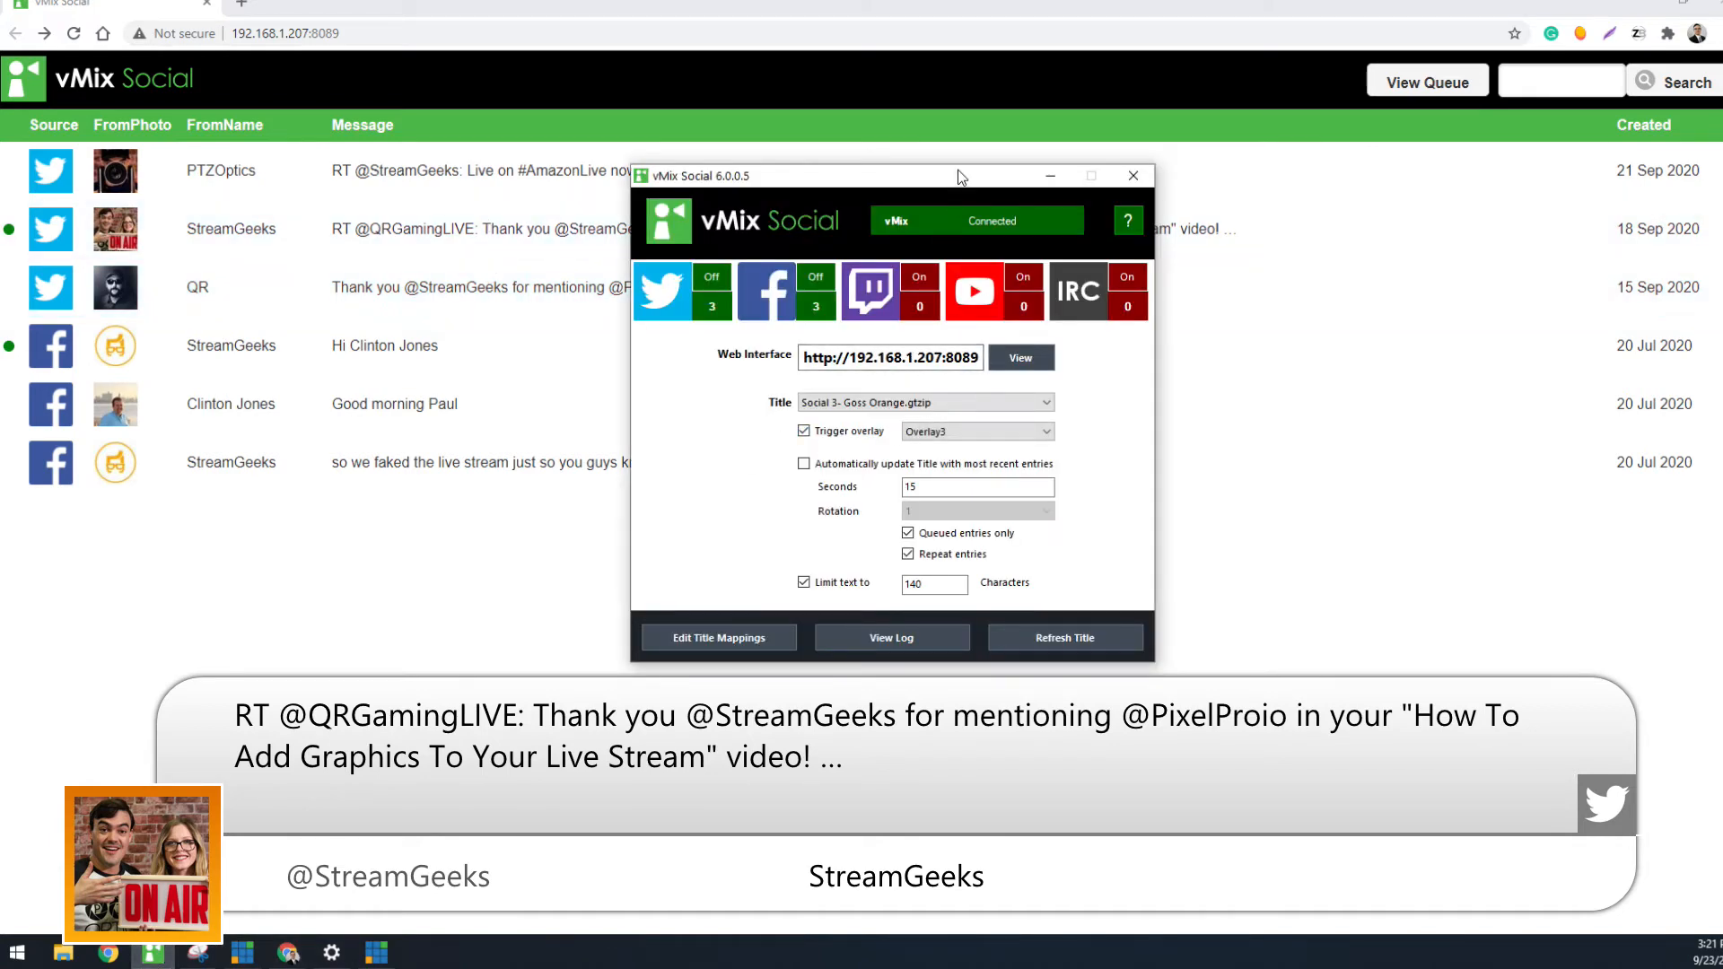
left_click_drag(957, 184, 957, 135)
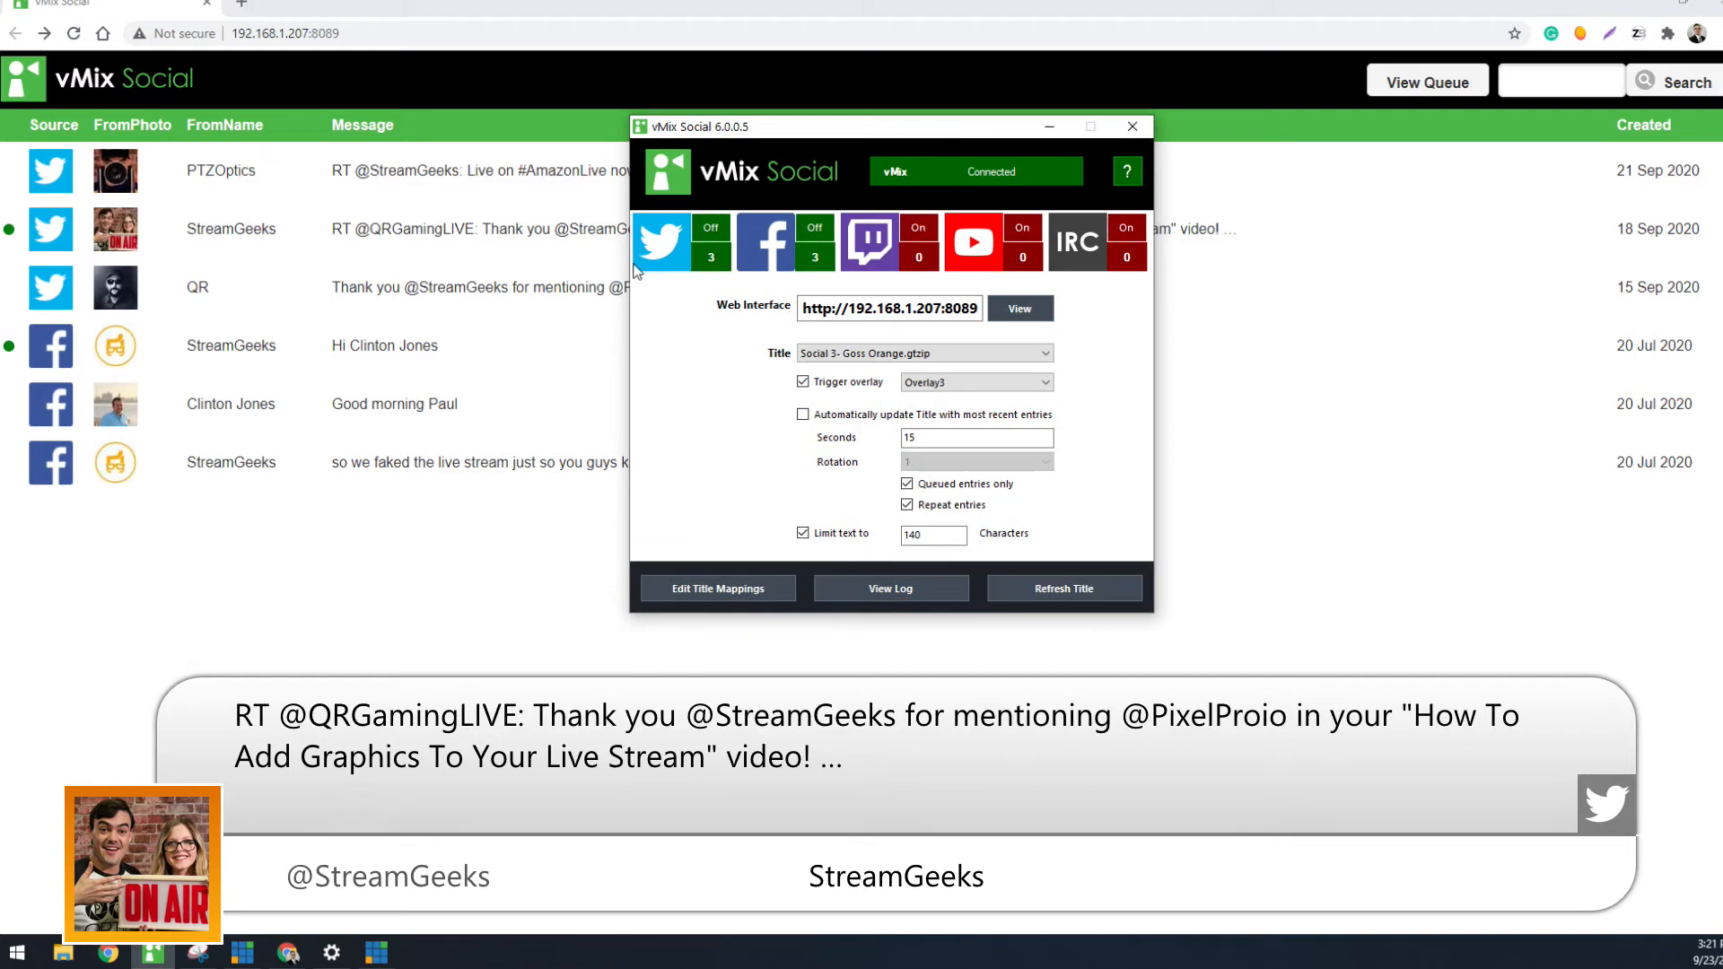
Enable automatic title updates with the most recent entries and untick Queued entries only and Repeat entries
left_click(867, 415)
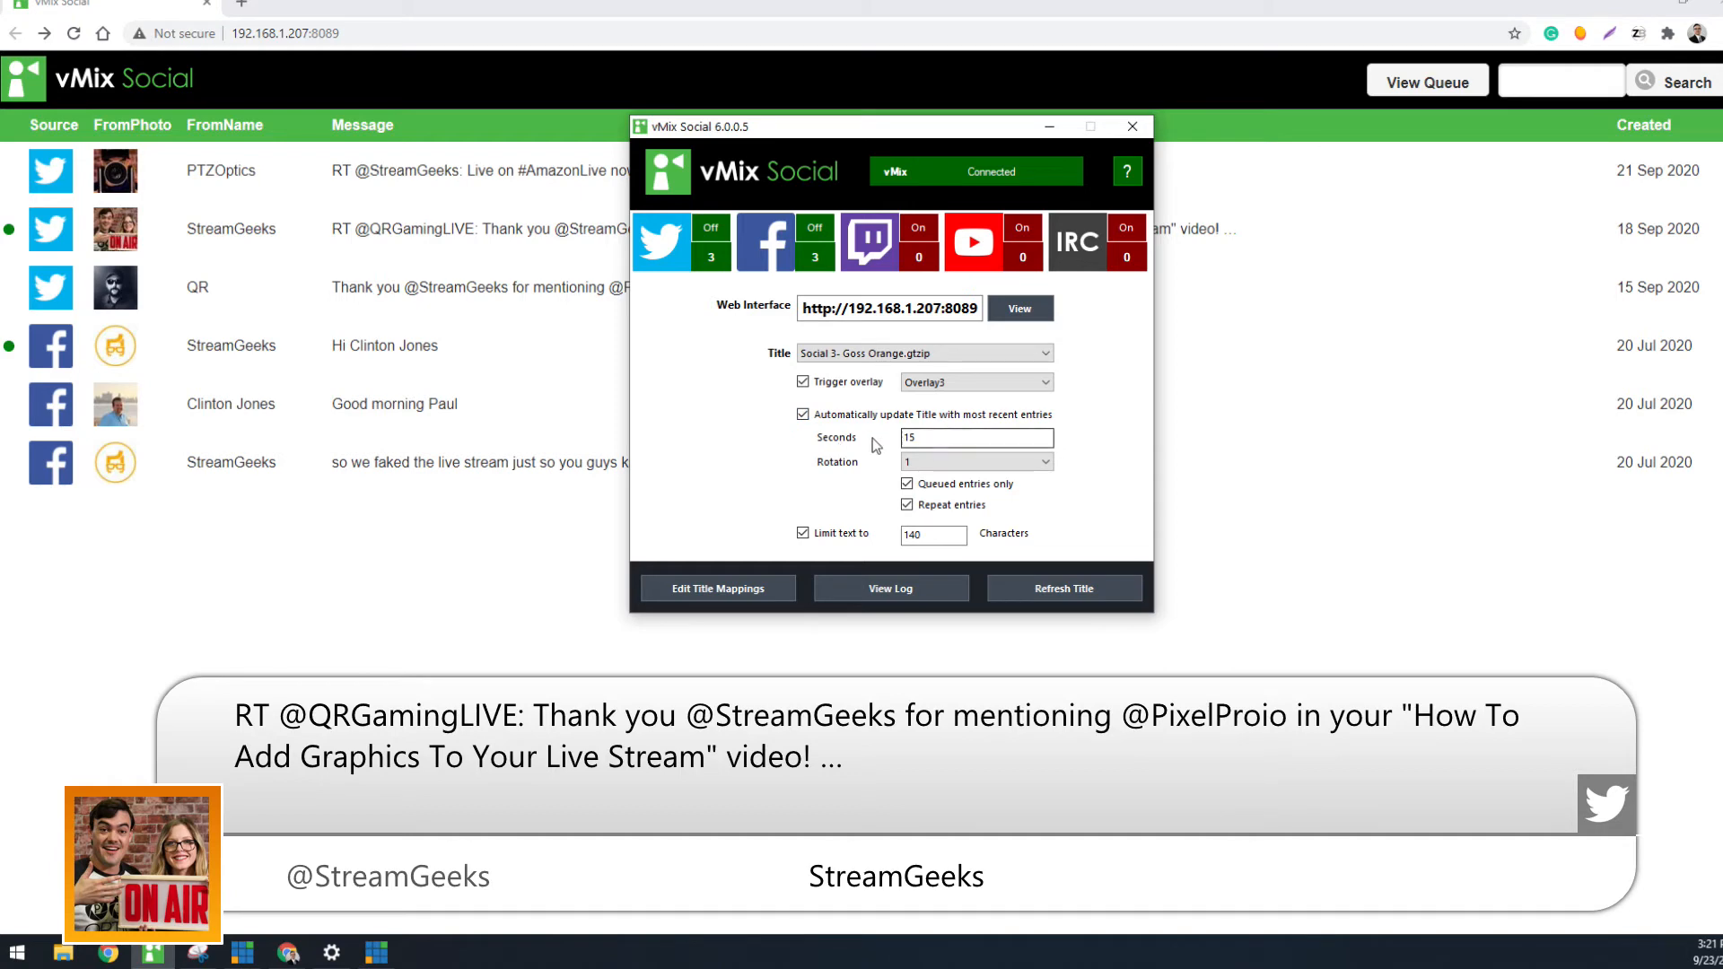
left_click(973, 433)
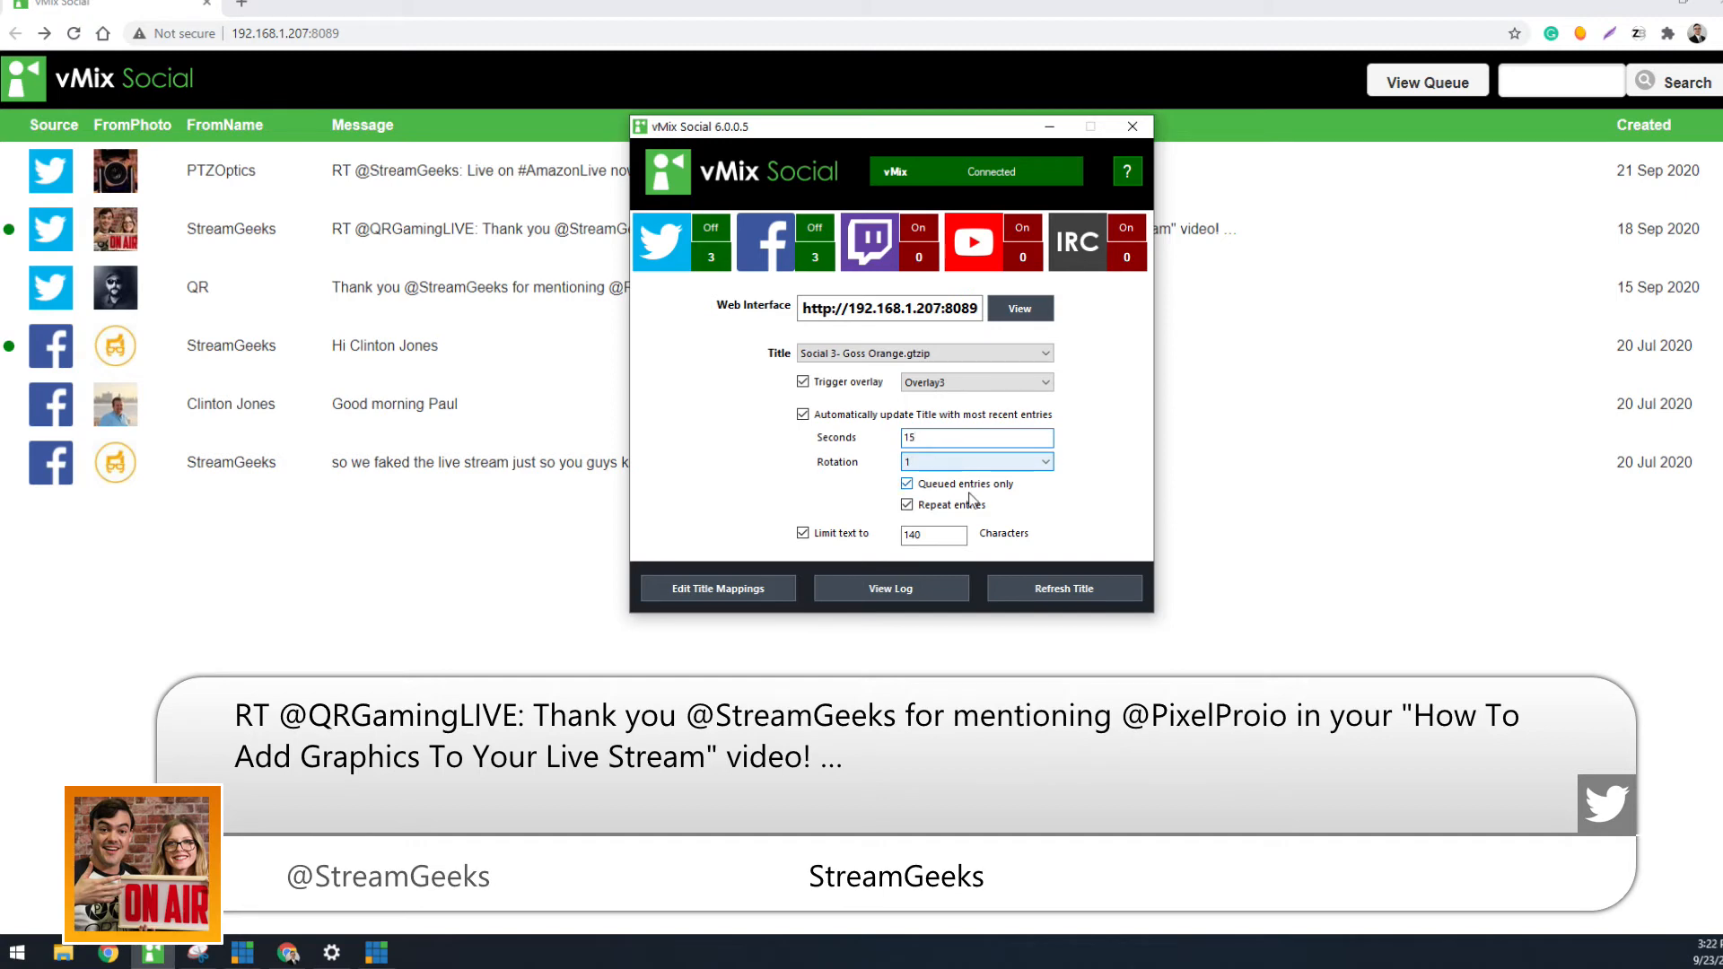
left_click(970, 487)
left_click(971, 510)
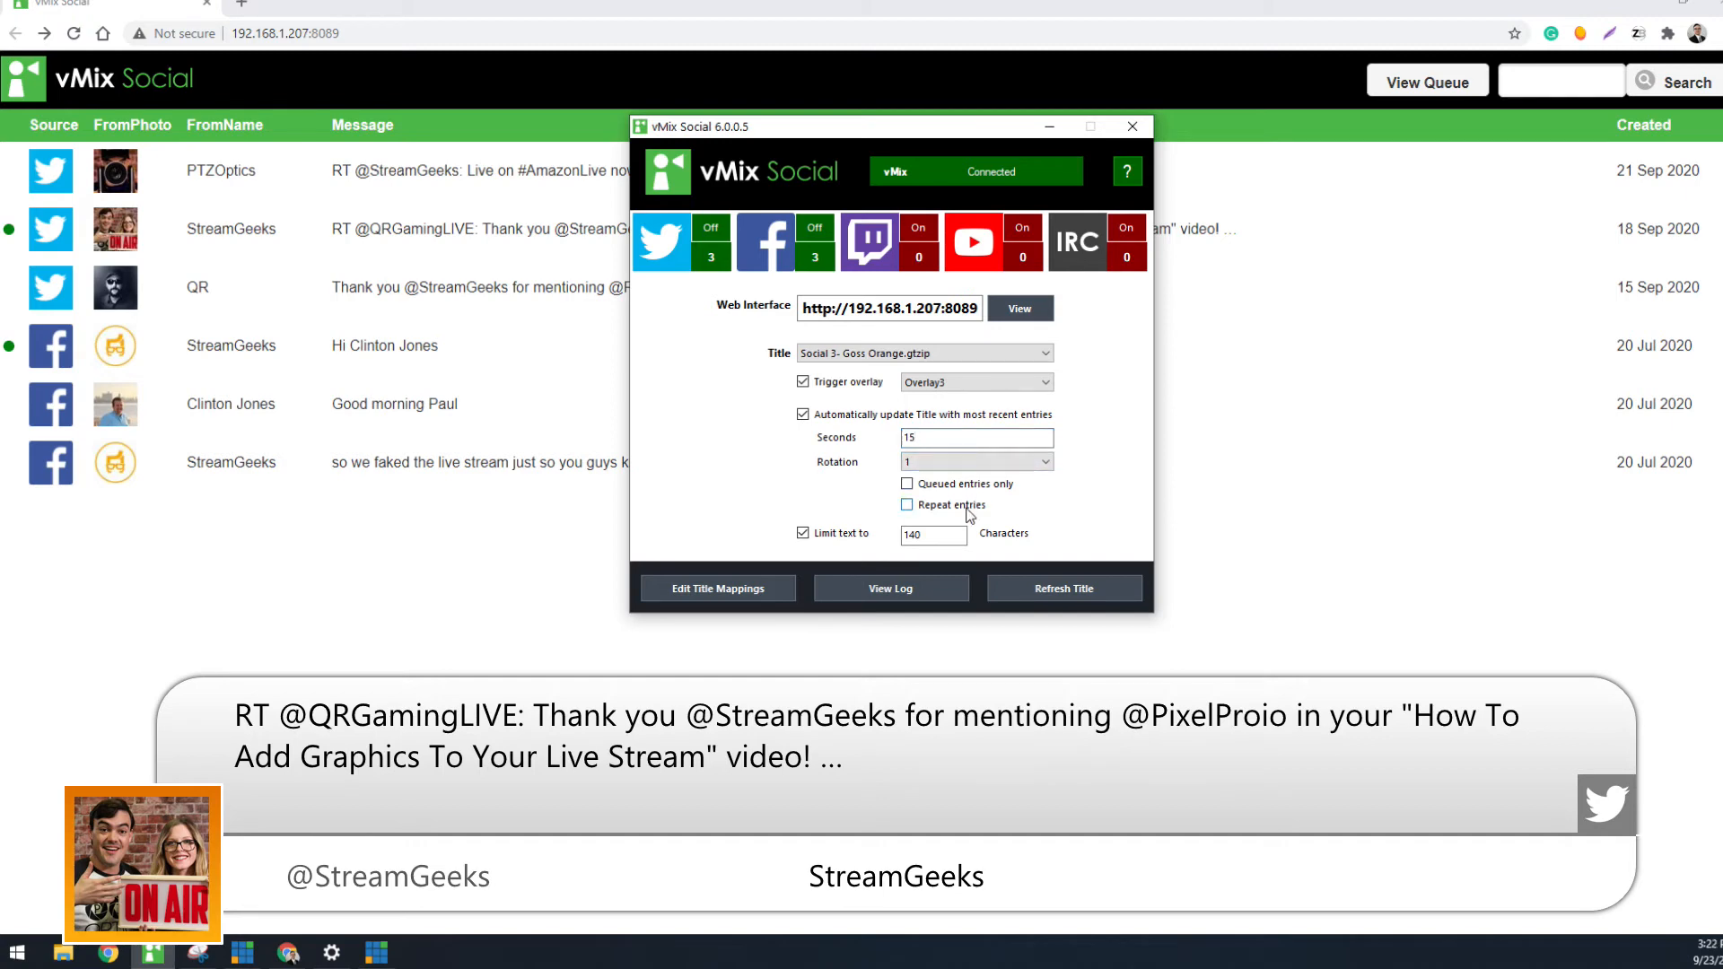
left_click(973, 512)
left_click(973, 511)
left_click(425, 570)
left_click(505, 287)
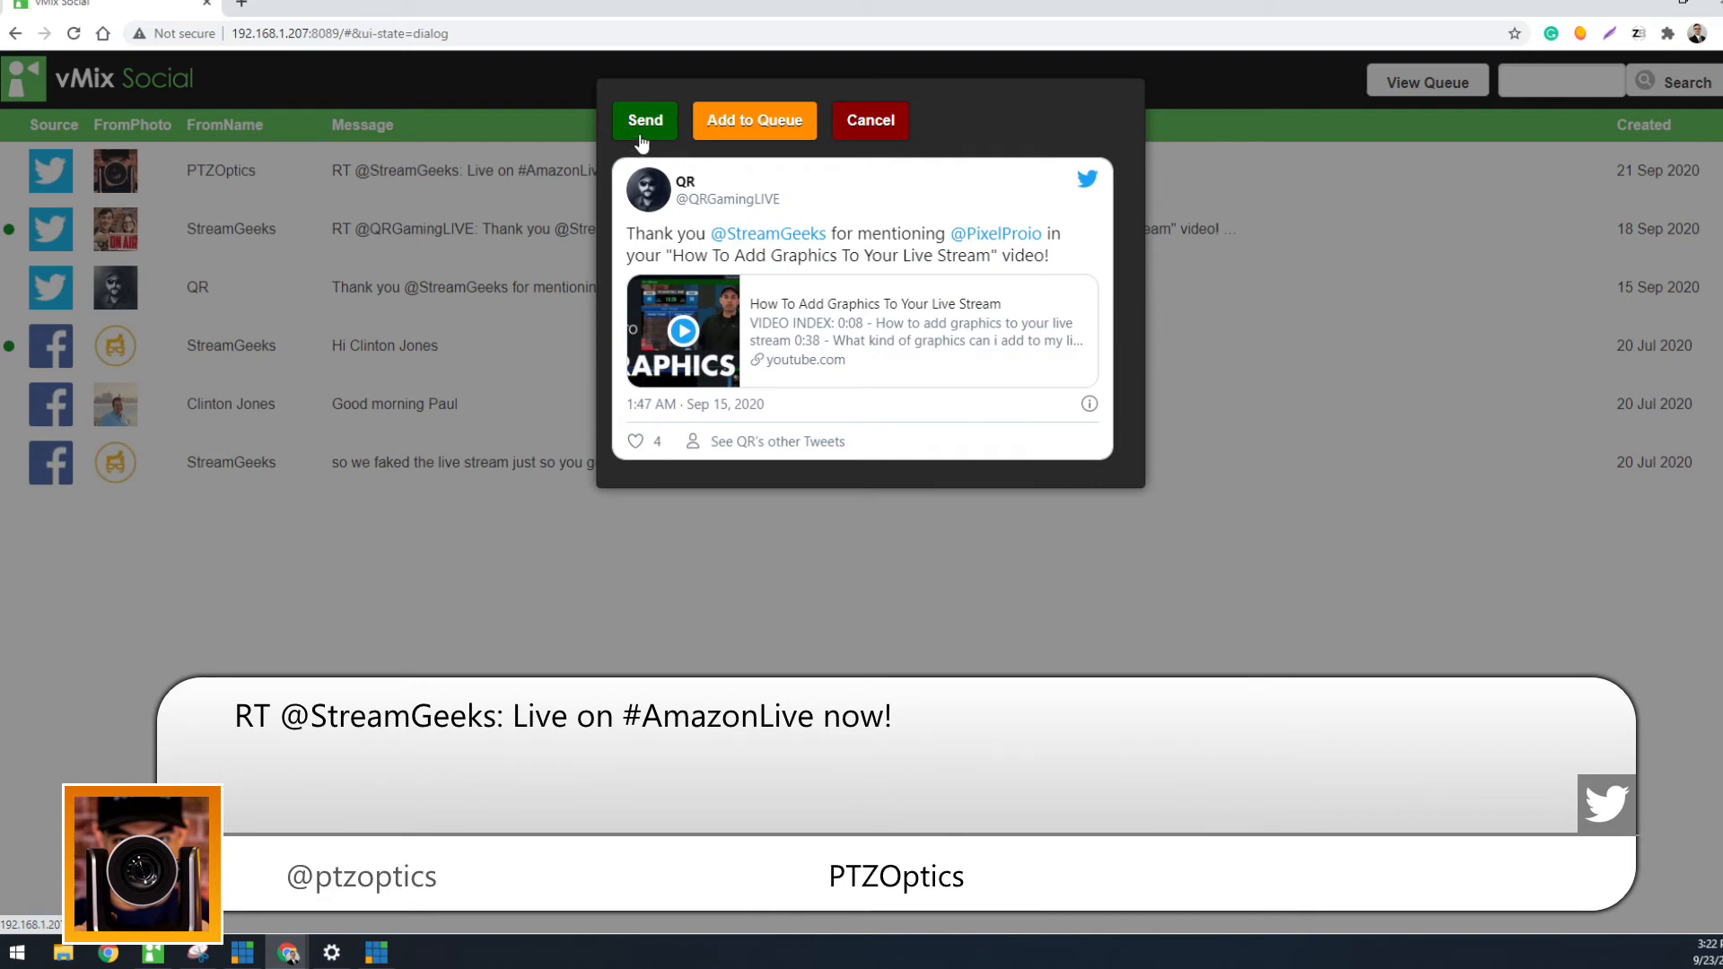
left_click(853, 130)
Add the StreamGeeks retweet about adding graphics to the queue
left_click(630, 224)
left_click(752, 131)
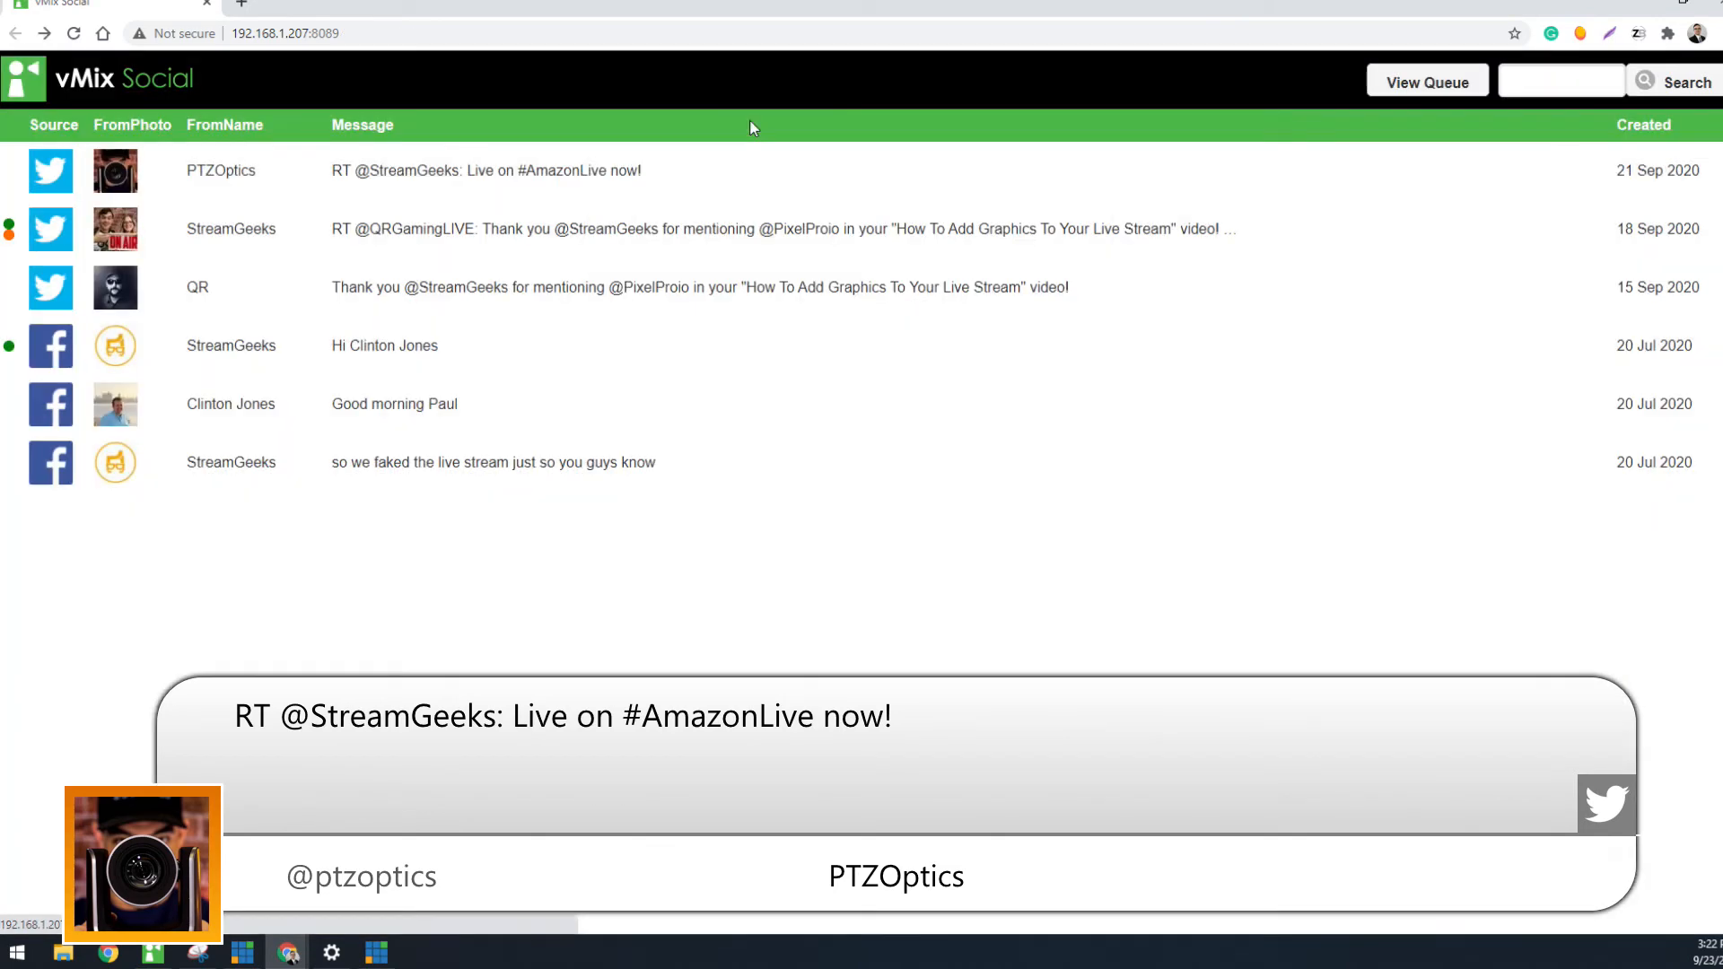
Open the queue view and clear all items from the queue
left_click(1379, 93)
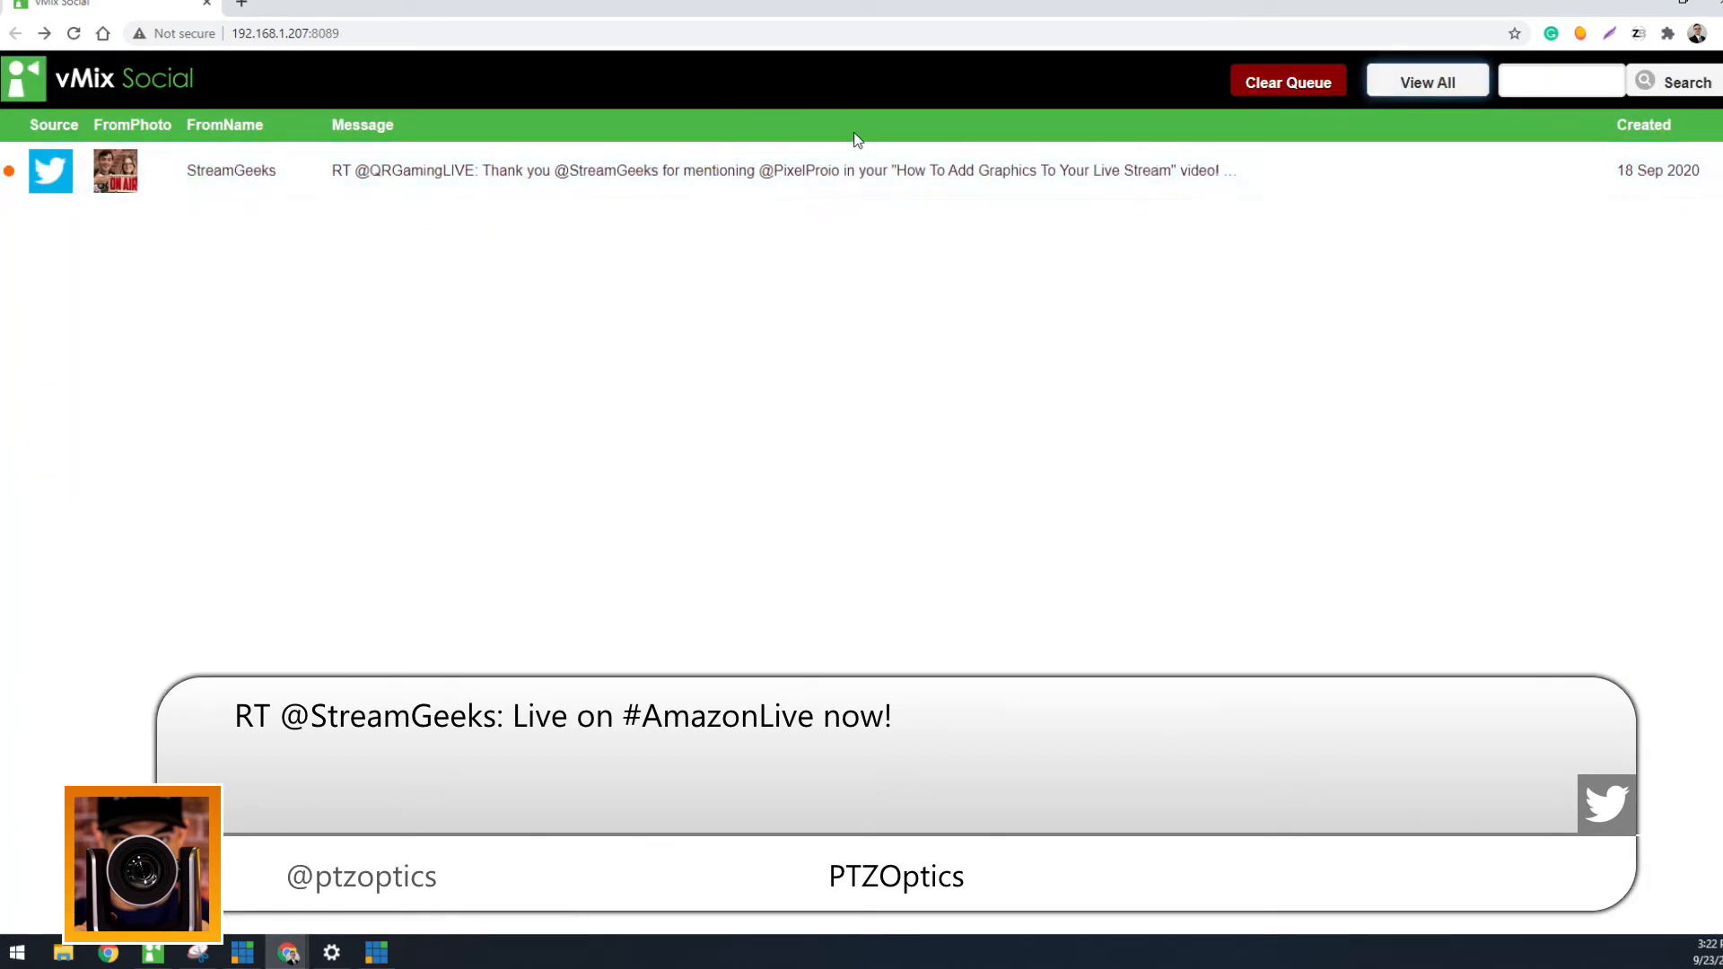
left_click(1276, 83)
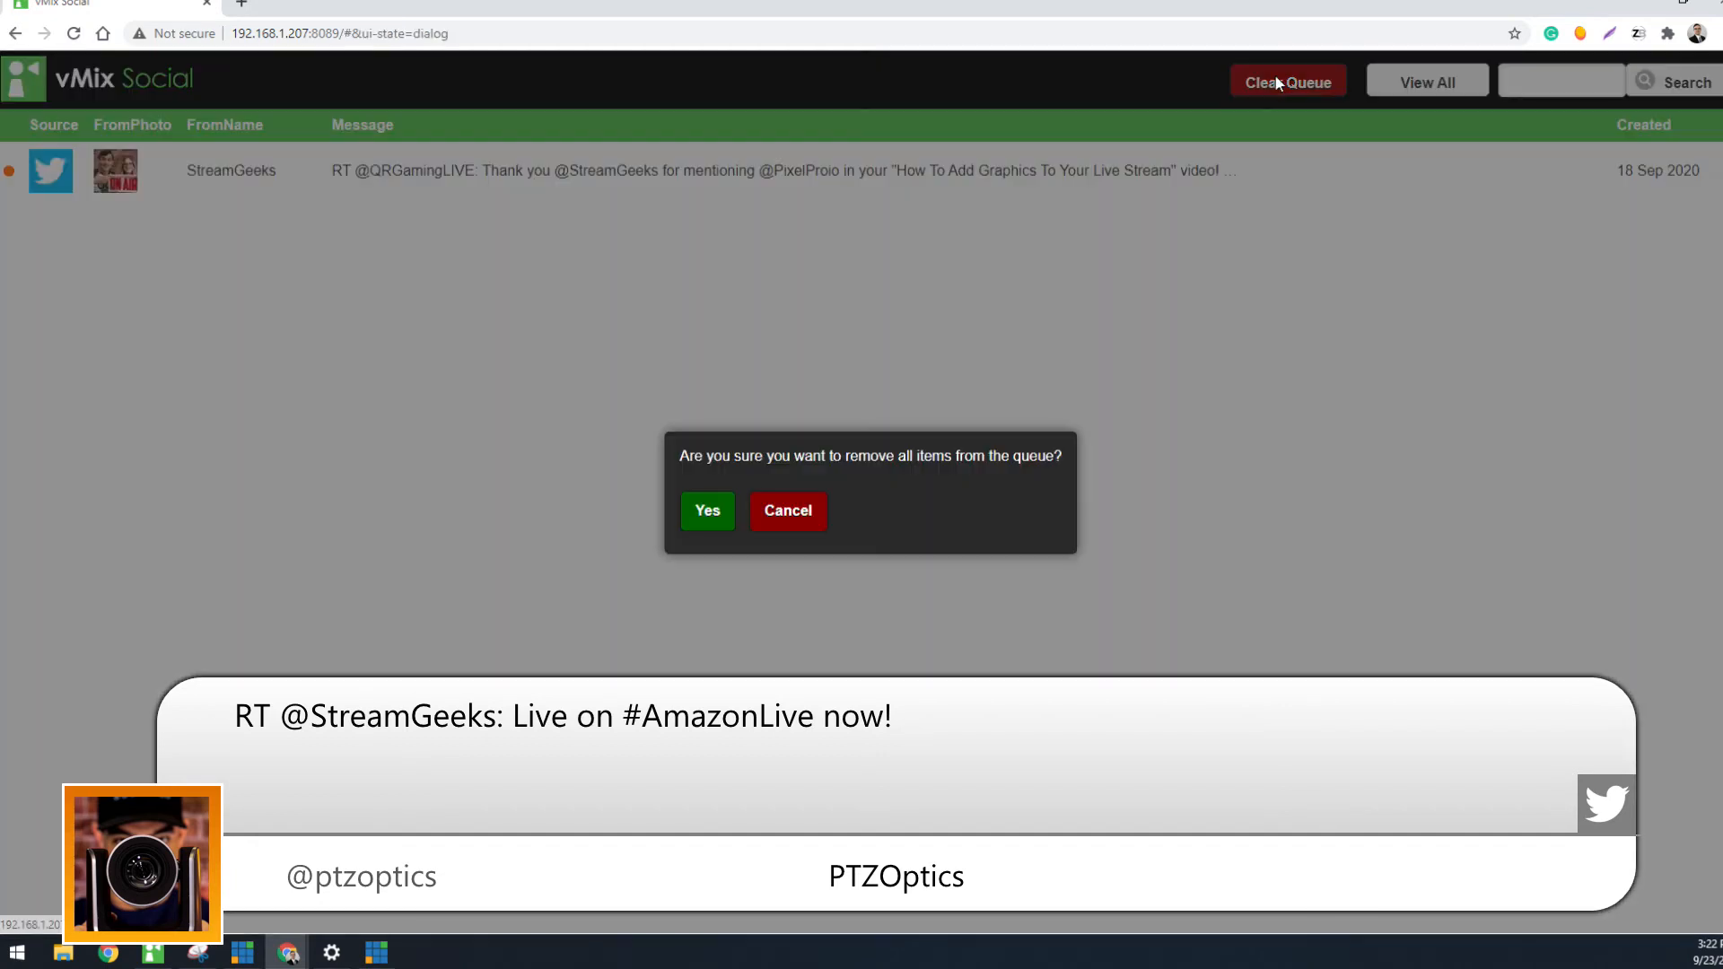
left_click(708, 511)
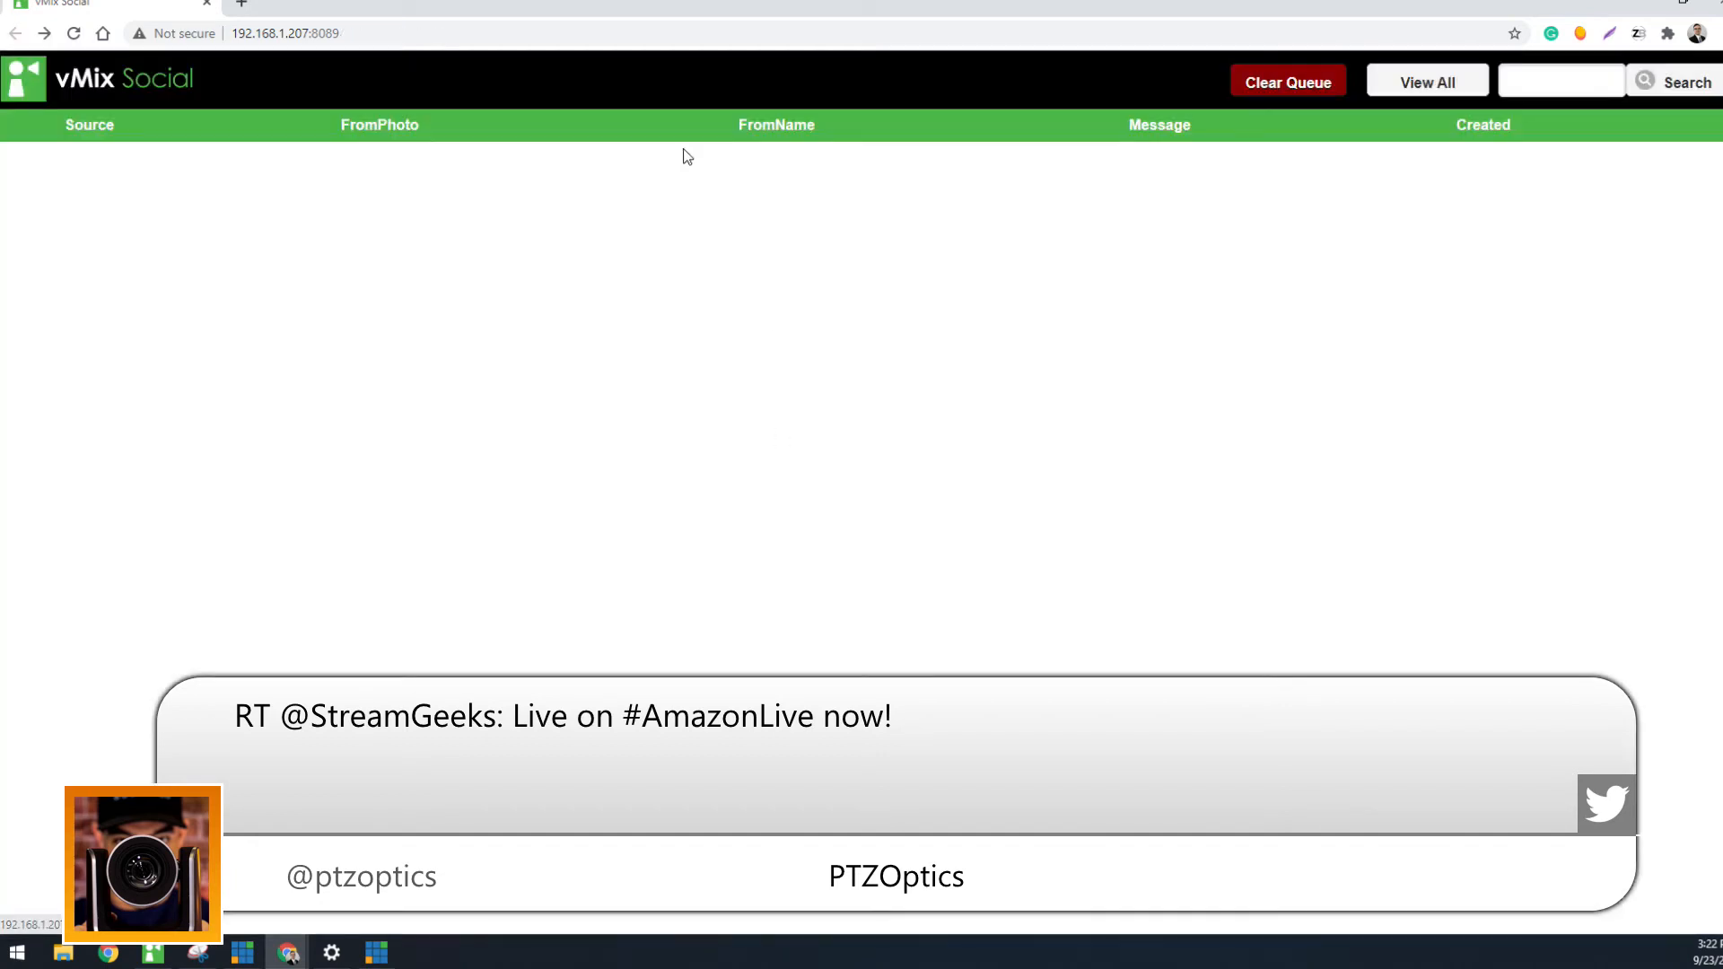
left_click(1414, 92)
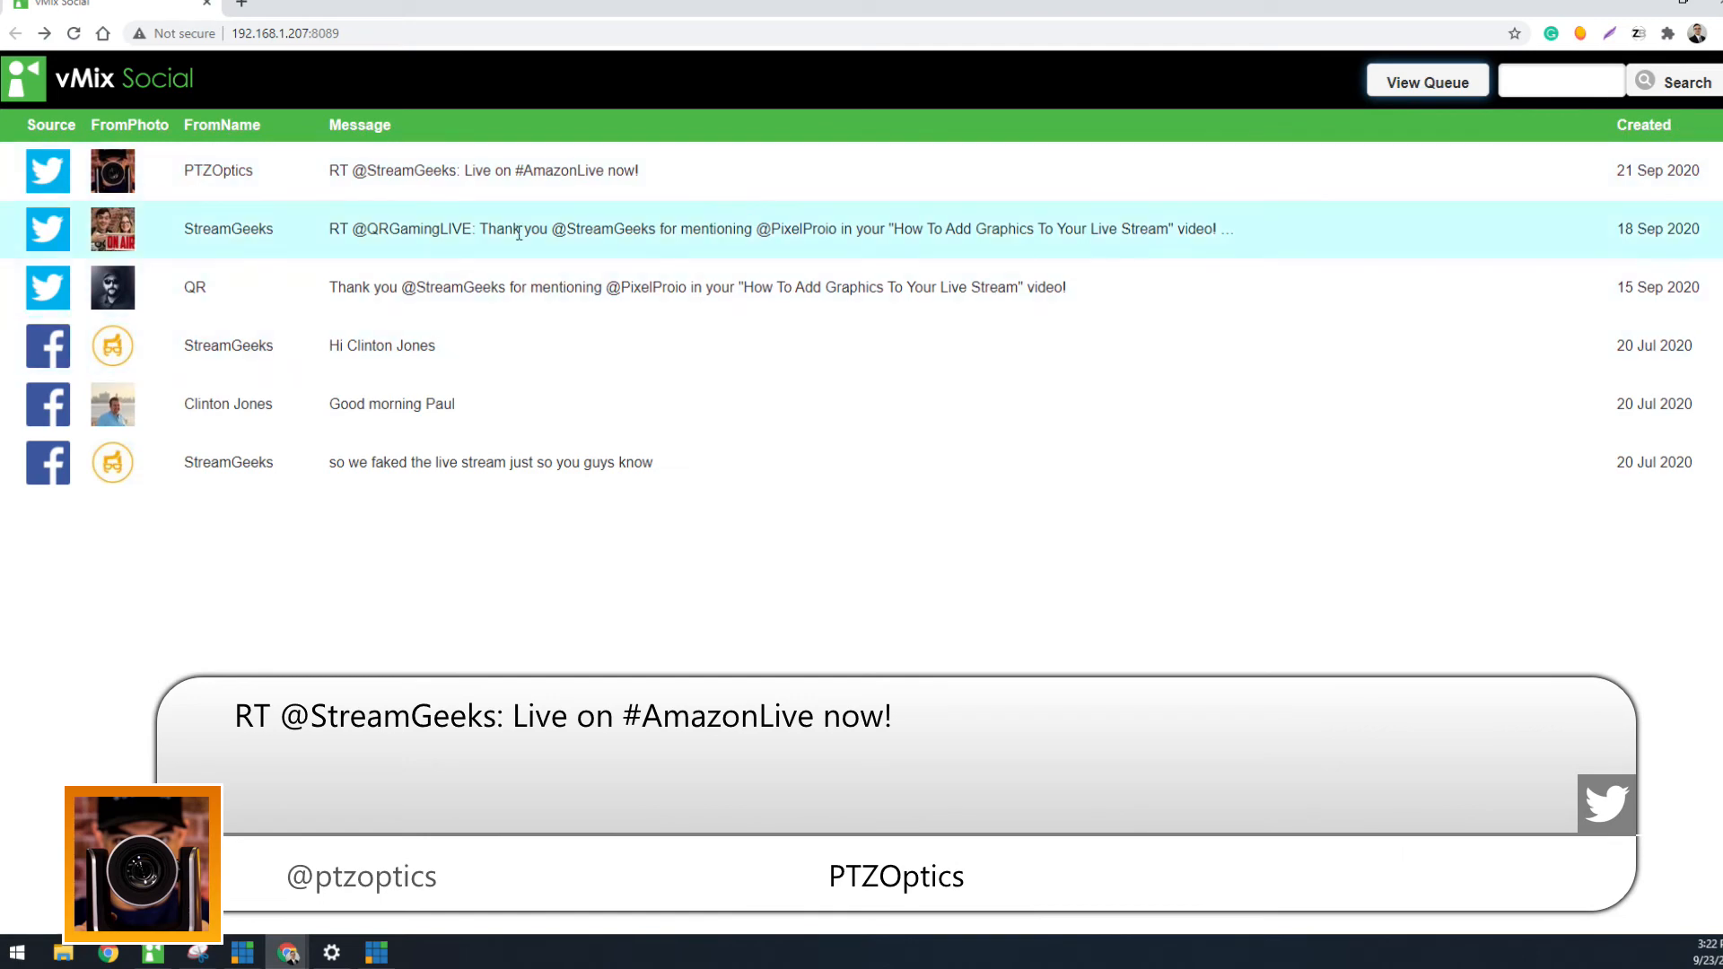
left_click(571, 179)
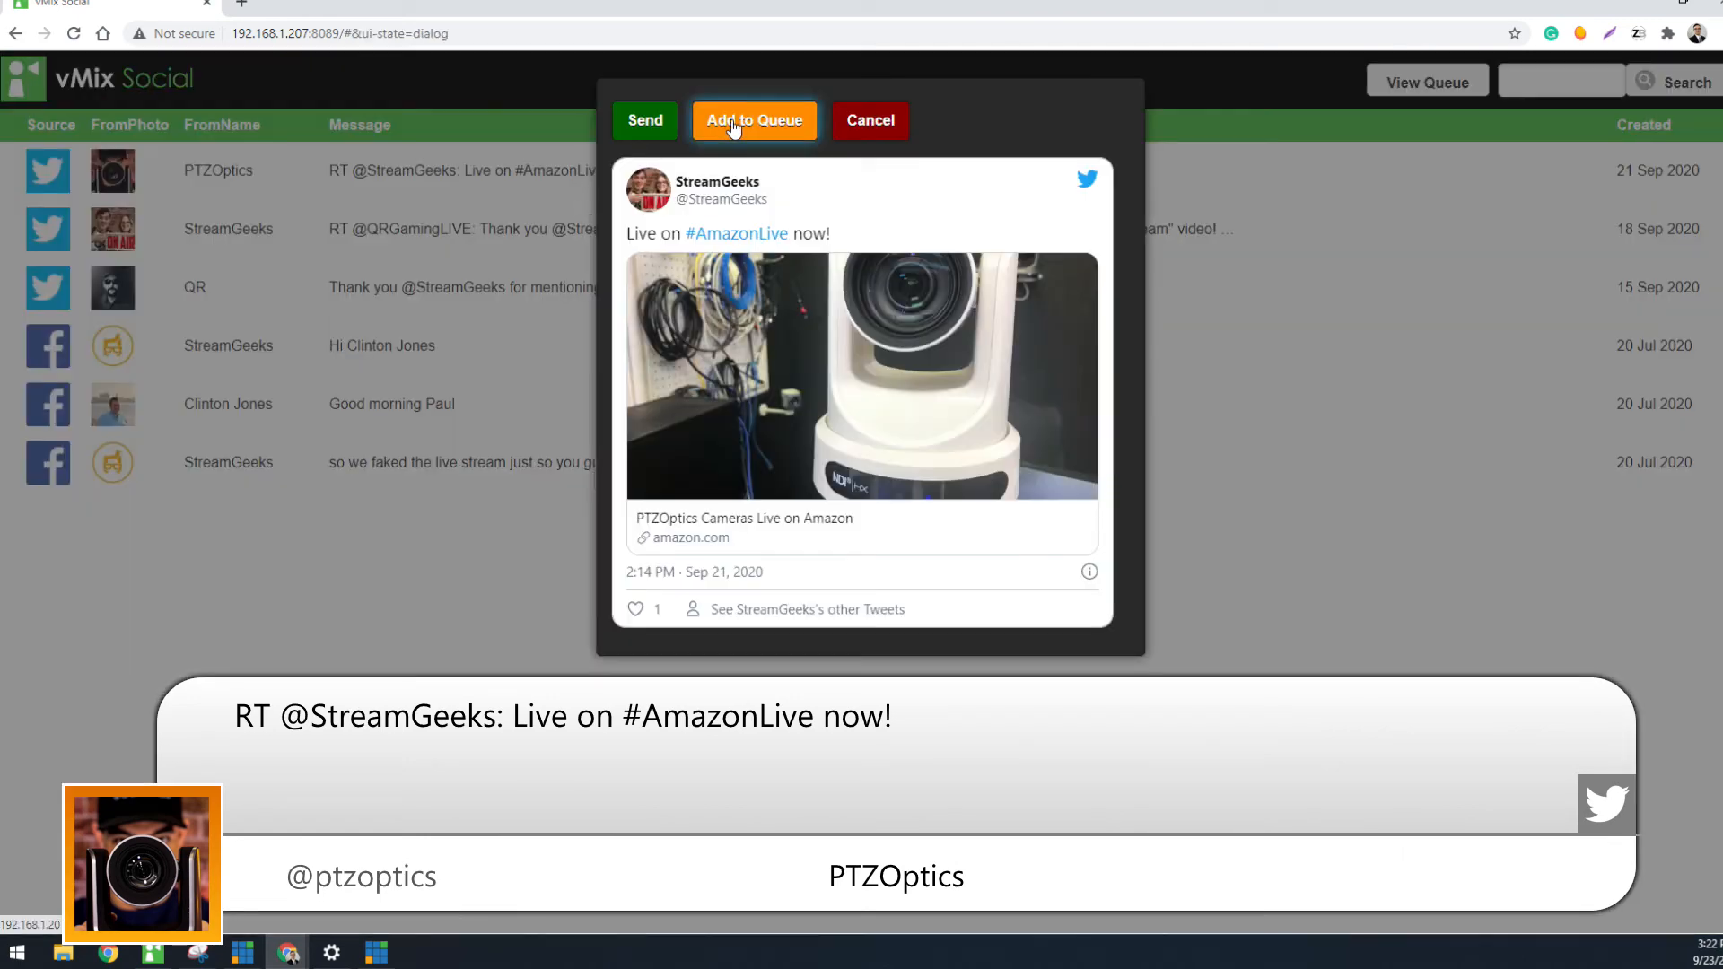
left_click(738, 120)
left_click(373, 231)
left_click(738, 120)
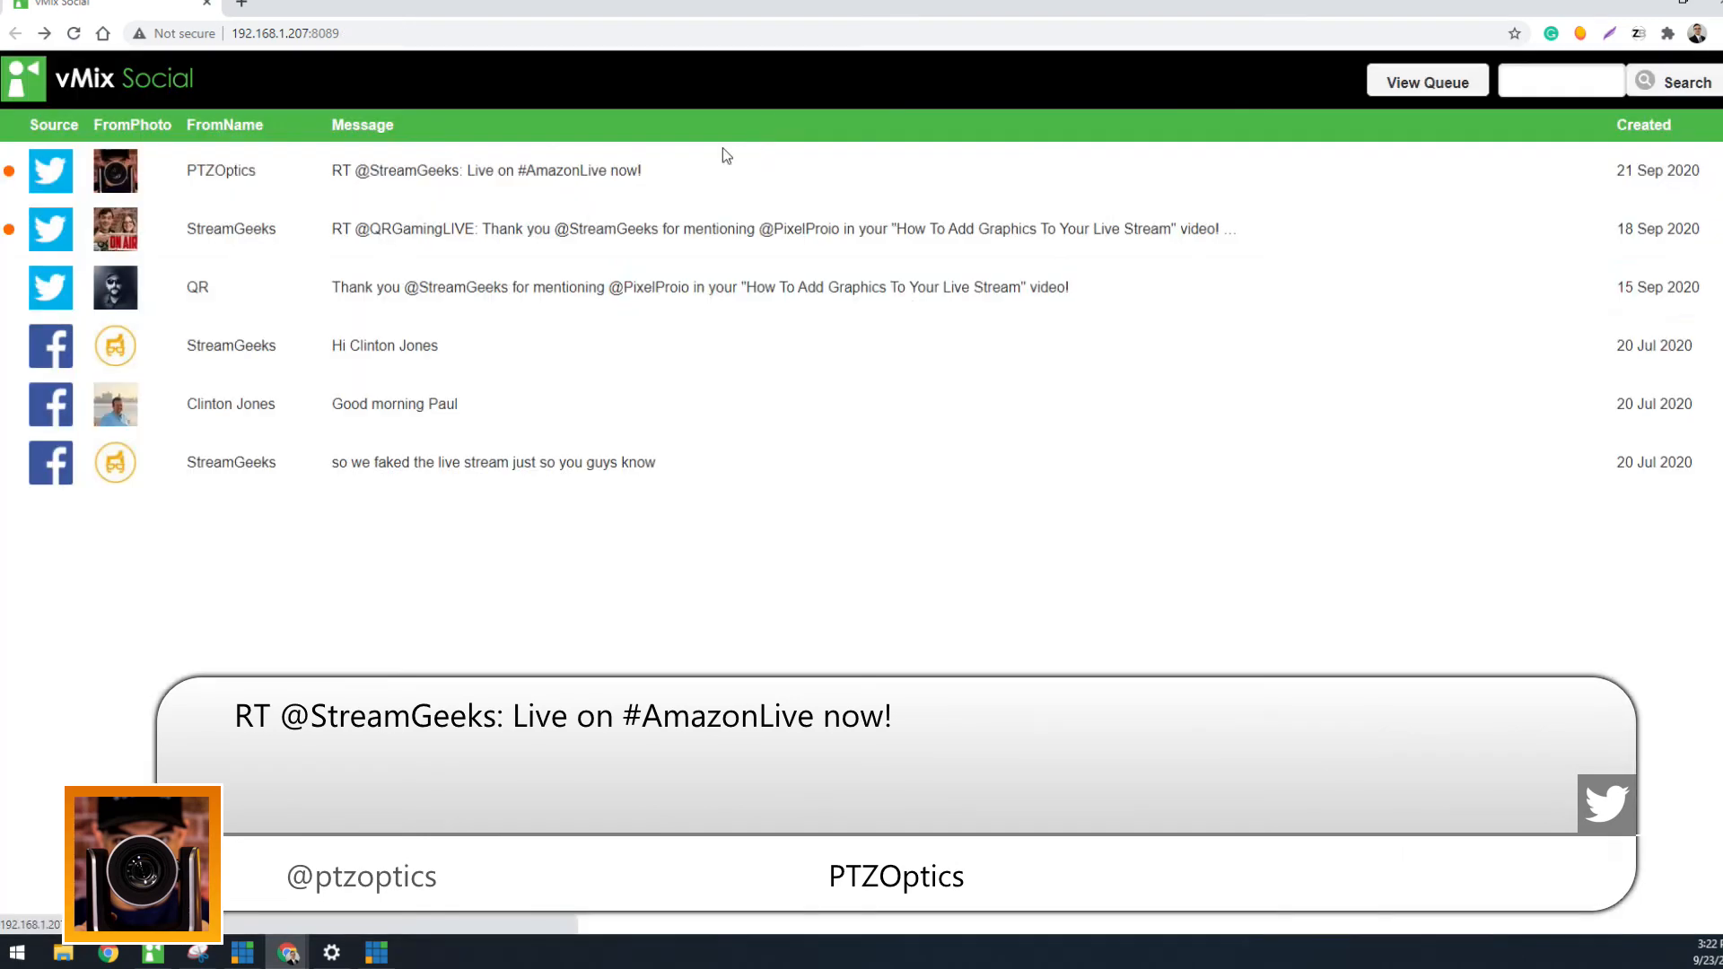
left_click(550, 333)
left_click(727, 125)
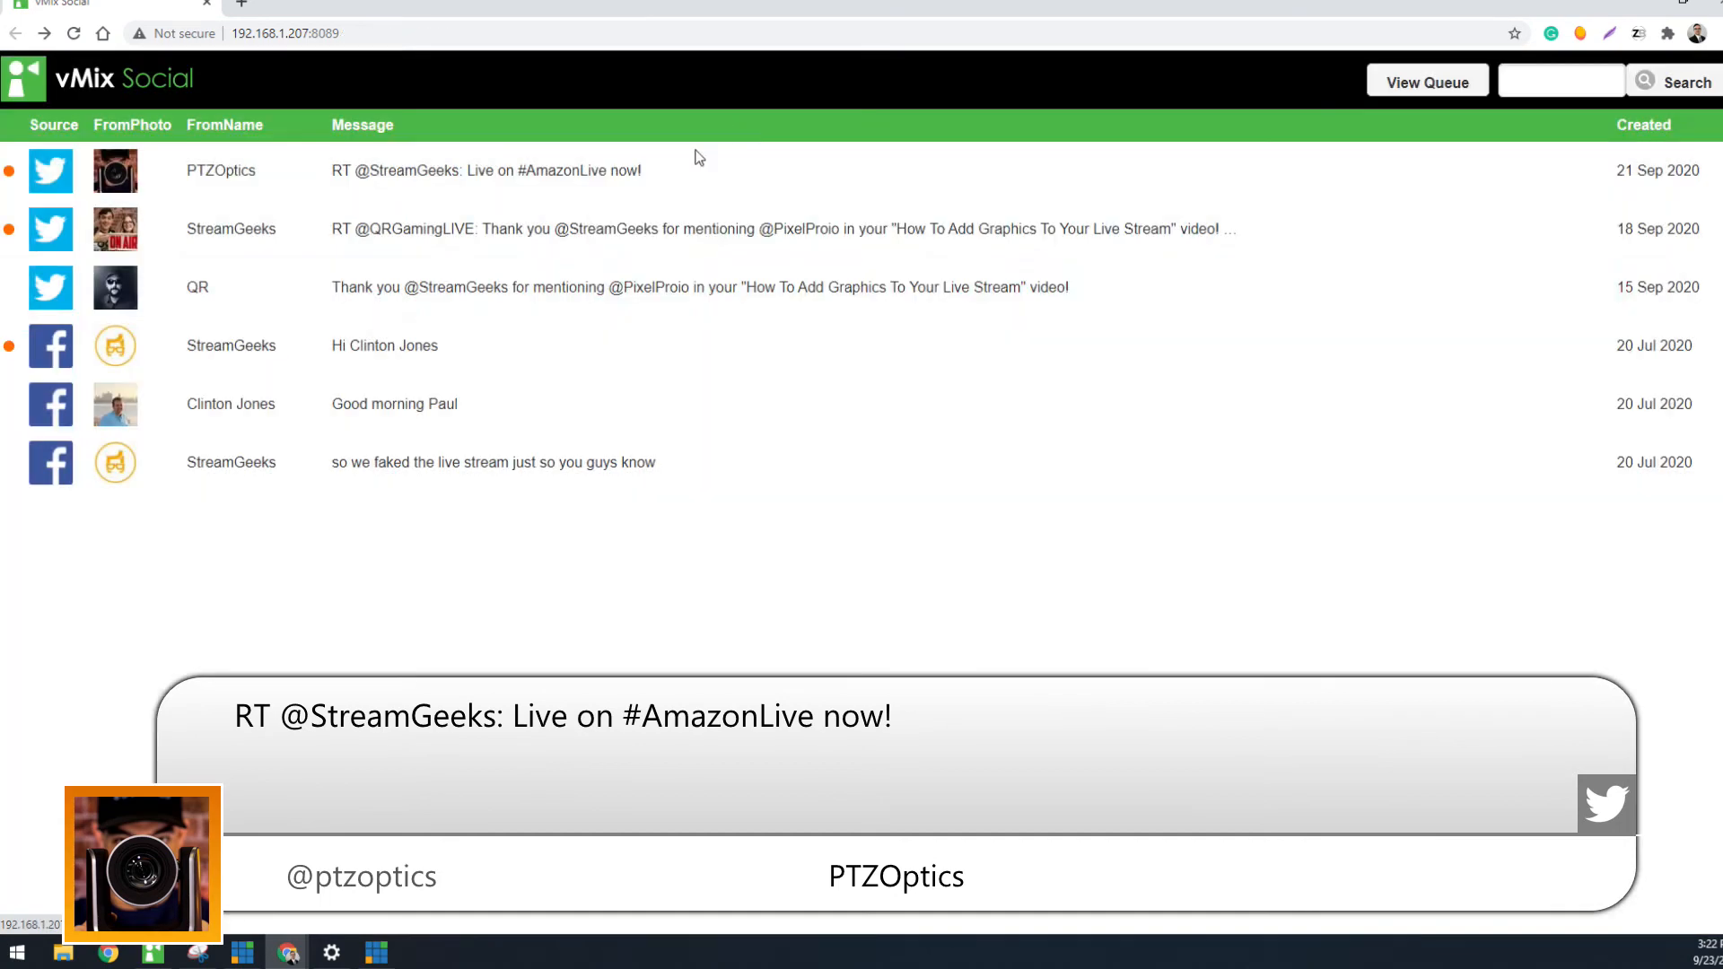
left_click(422, 444)
left_click(754, 130)
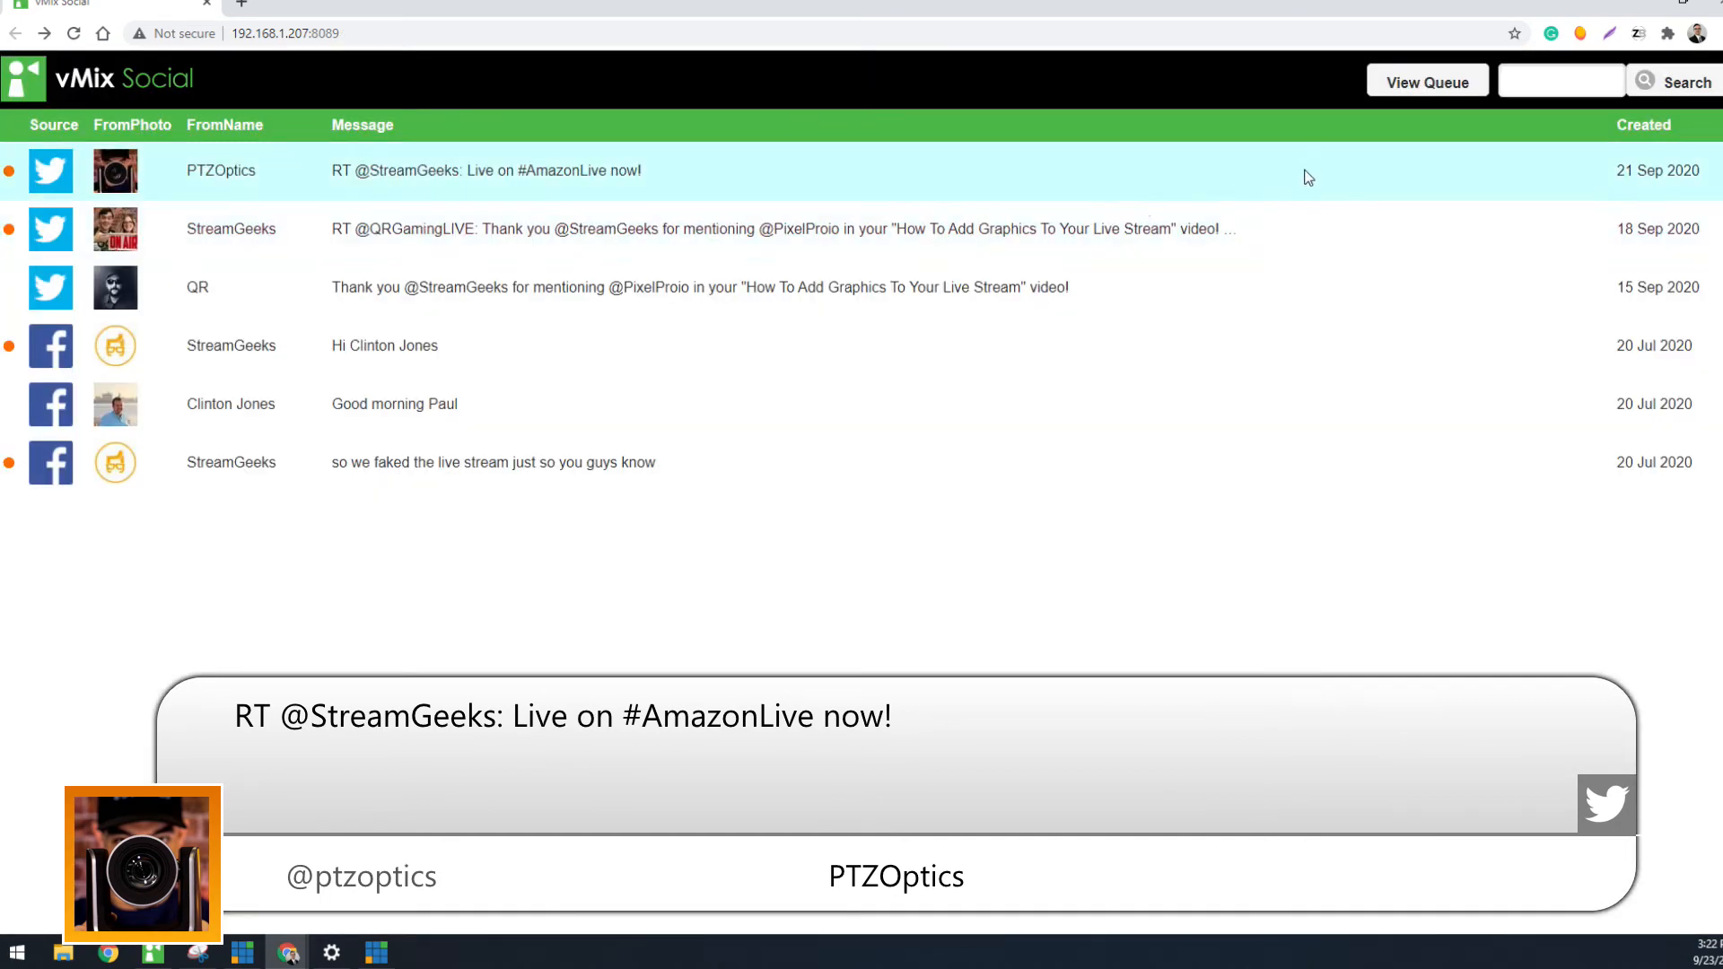
left_click(1425, 82)
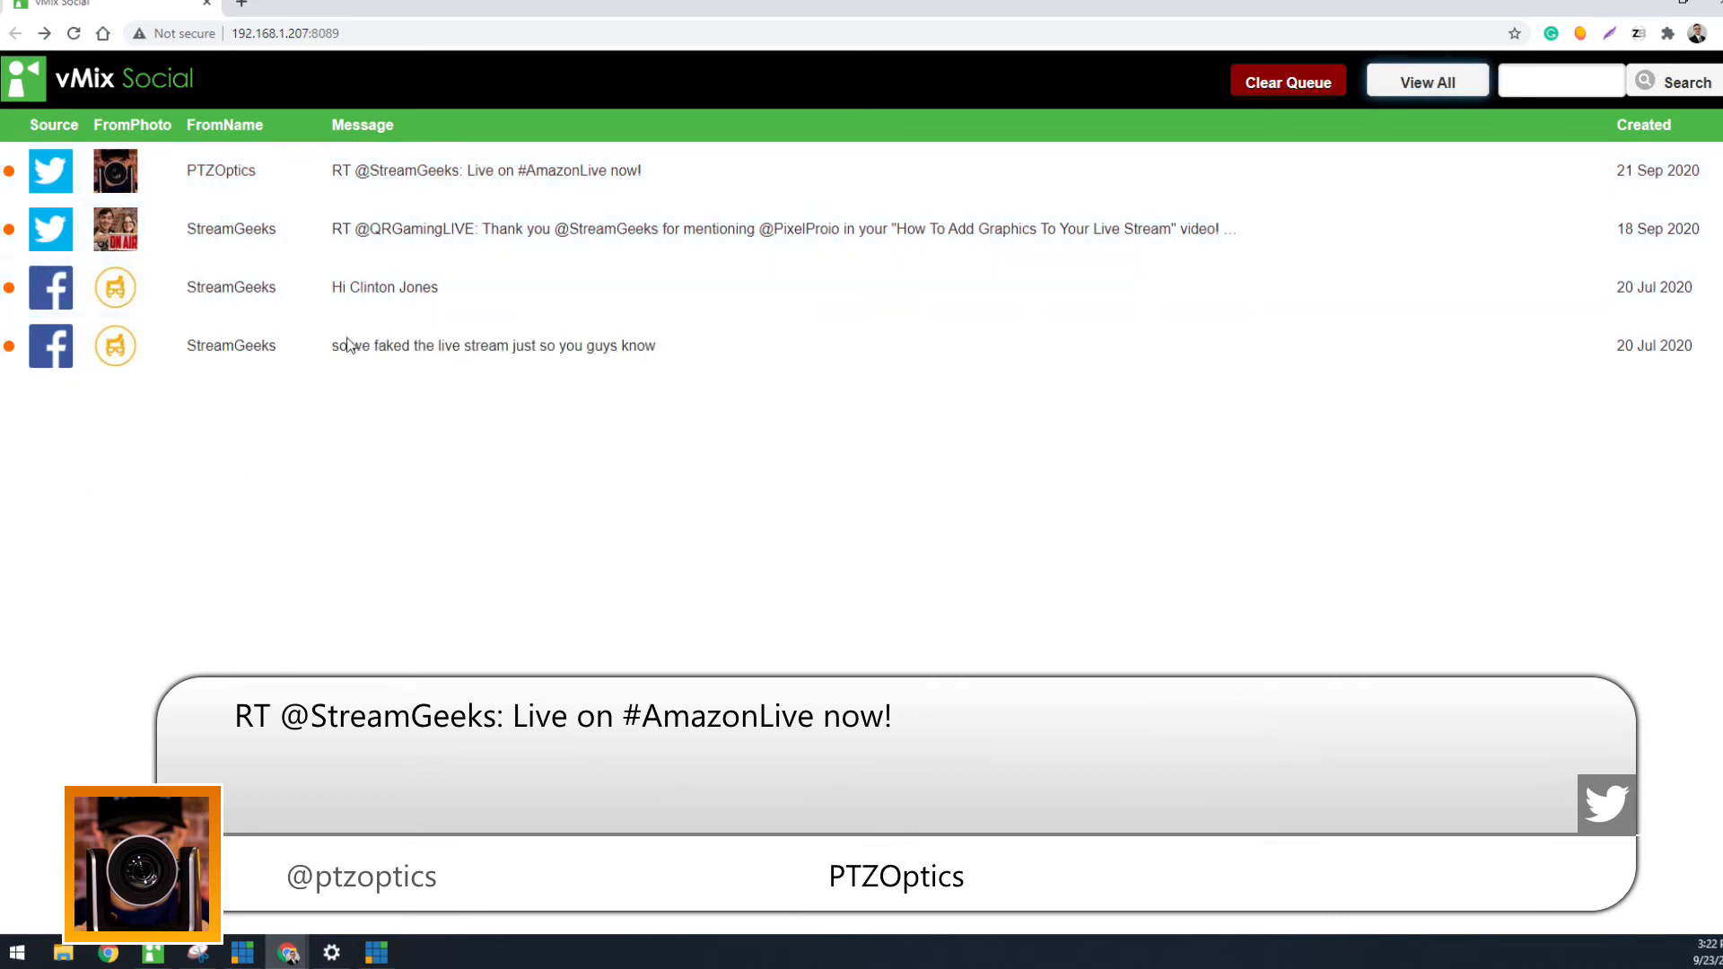
left_click(411, 172)
left_click(632, 128)
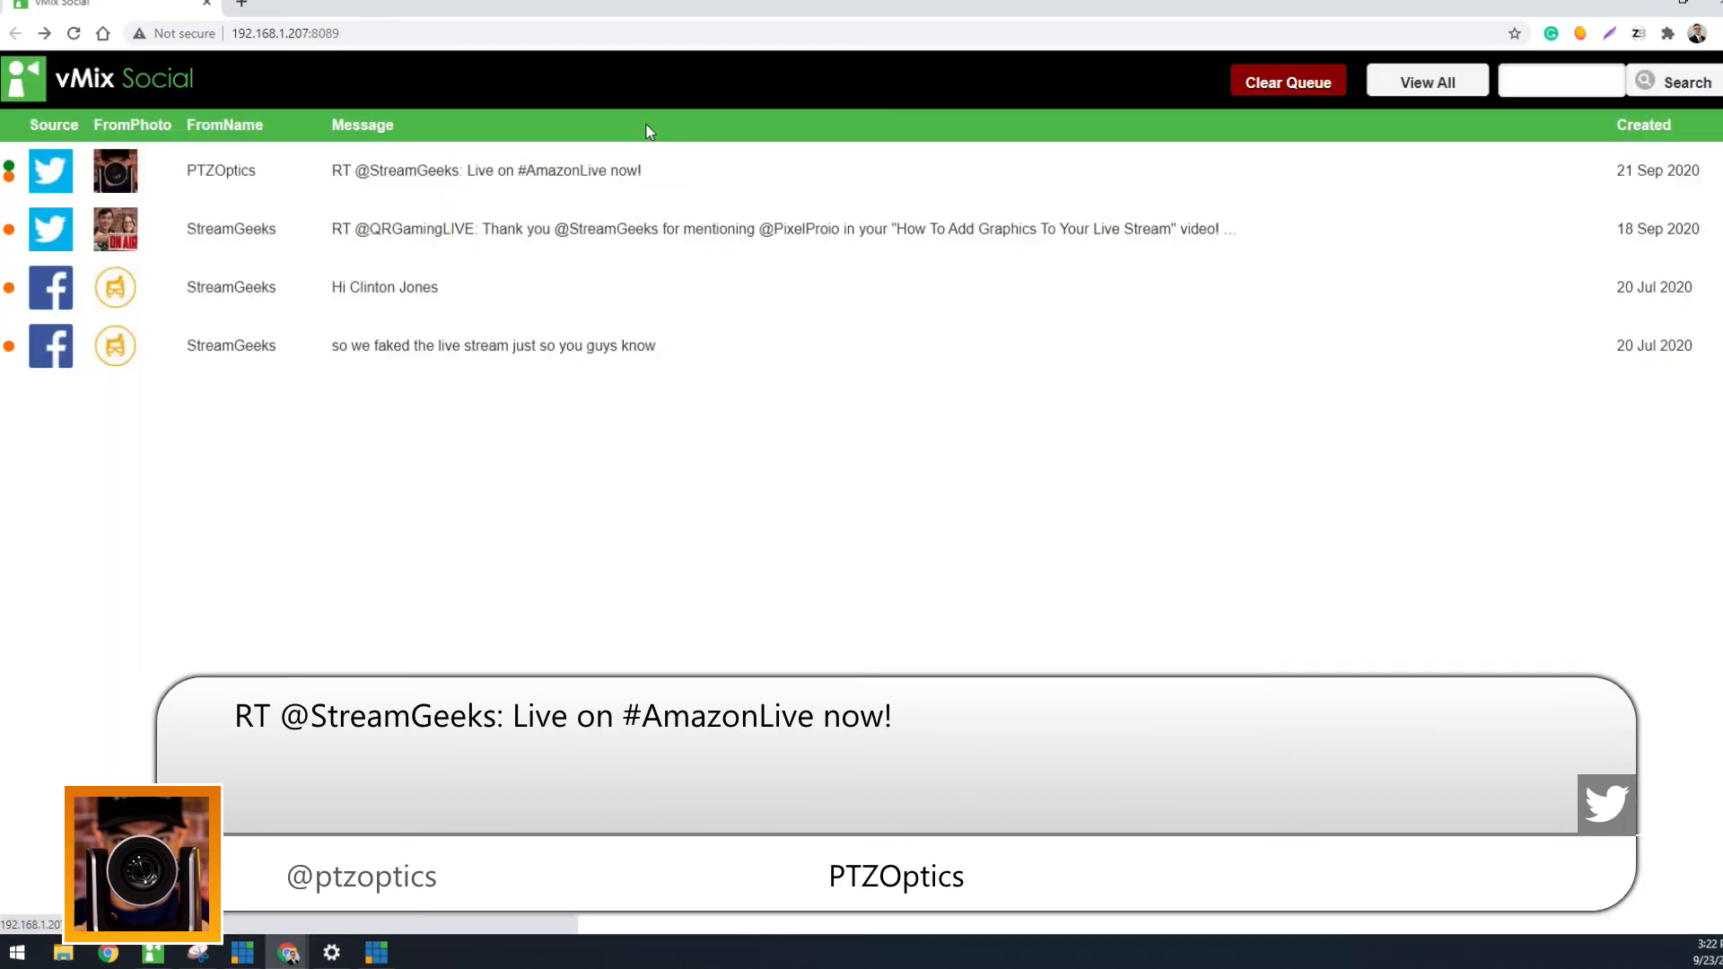
left_click(347, 229)
left_click(633, 129)
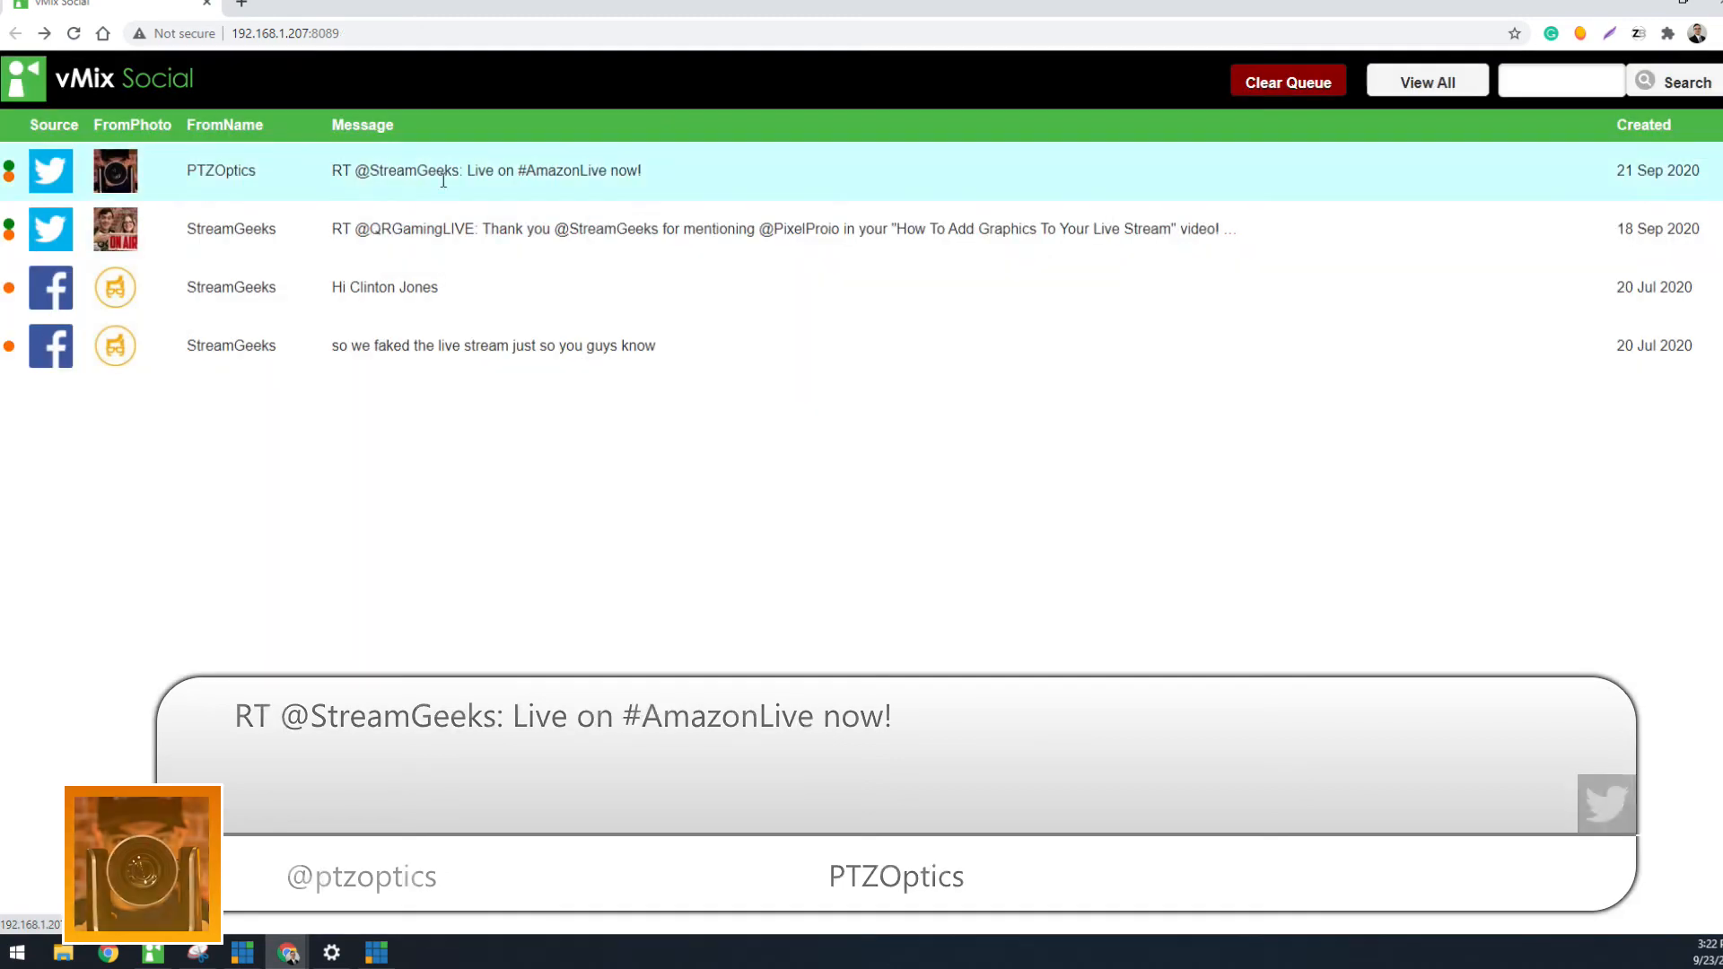
left_click(352, 303)
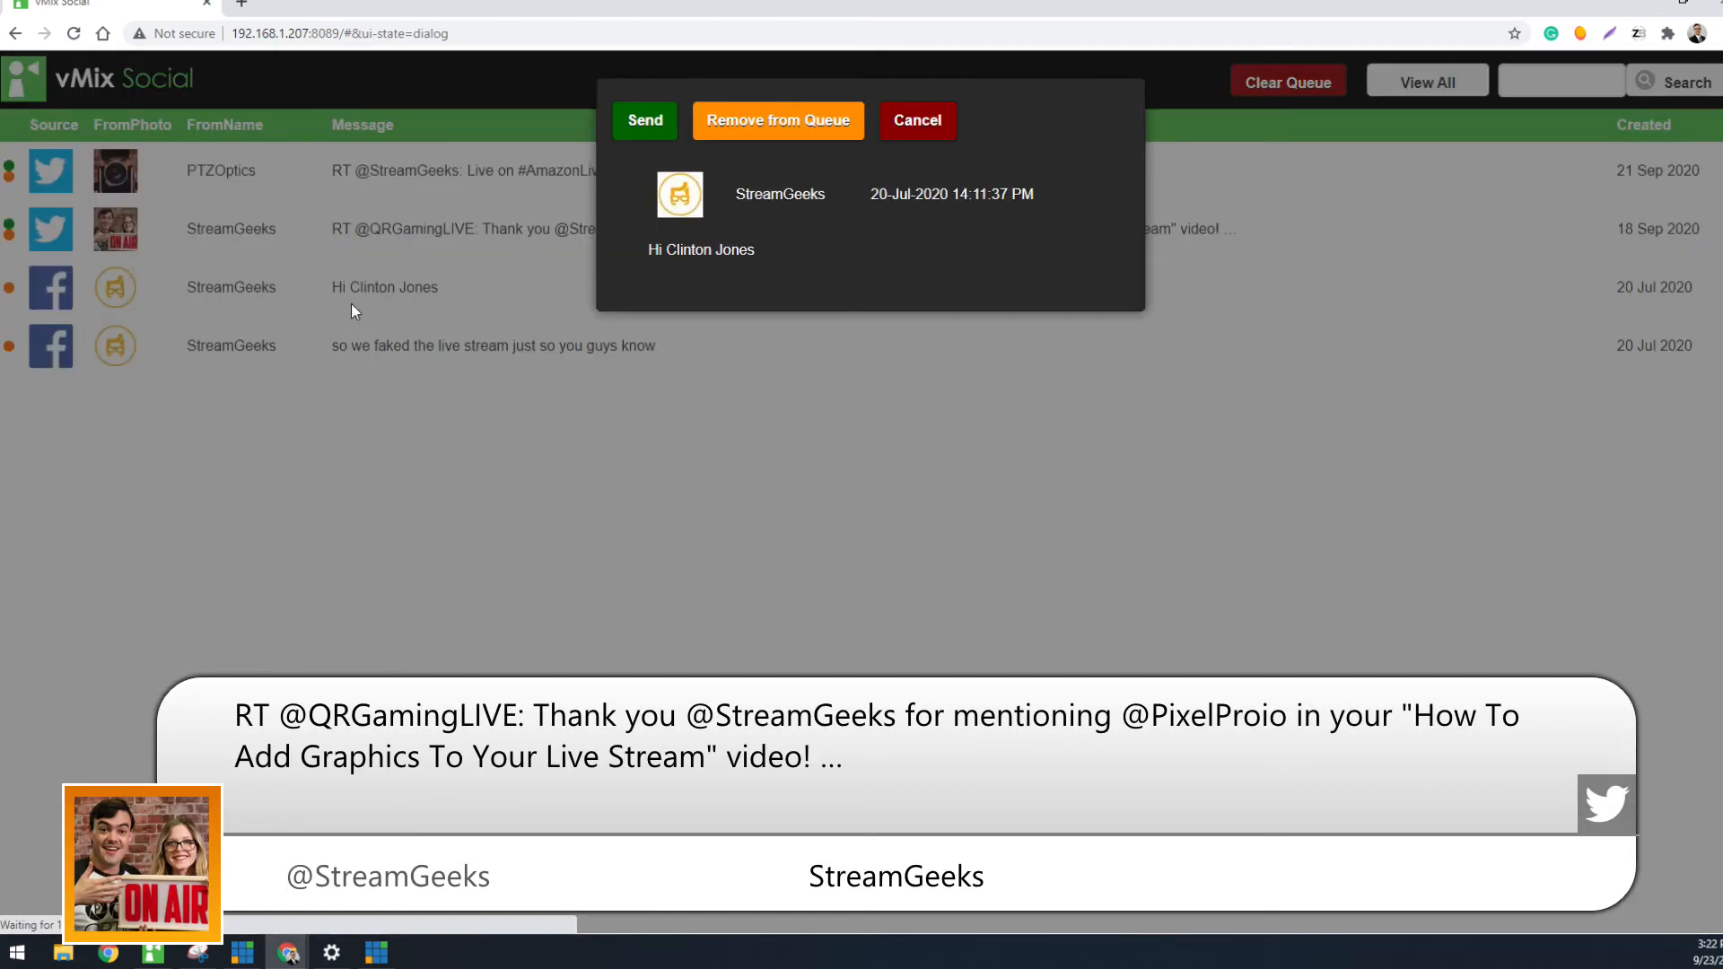
left_click(646, 128)
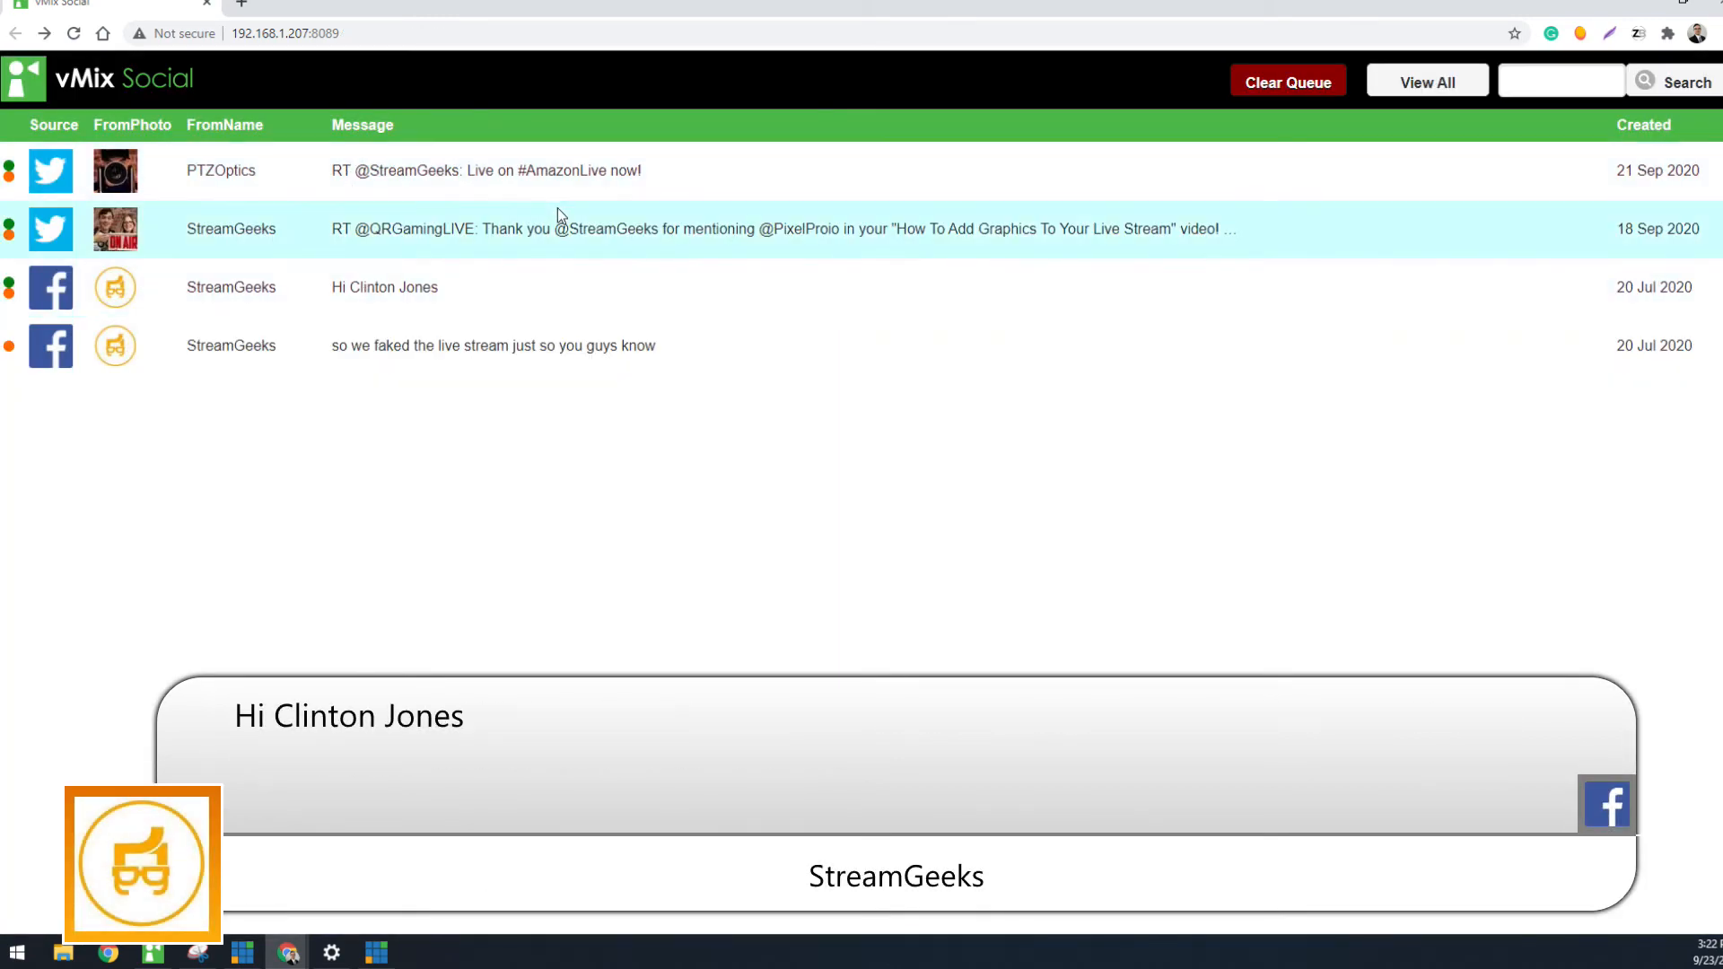